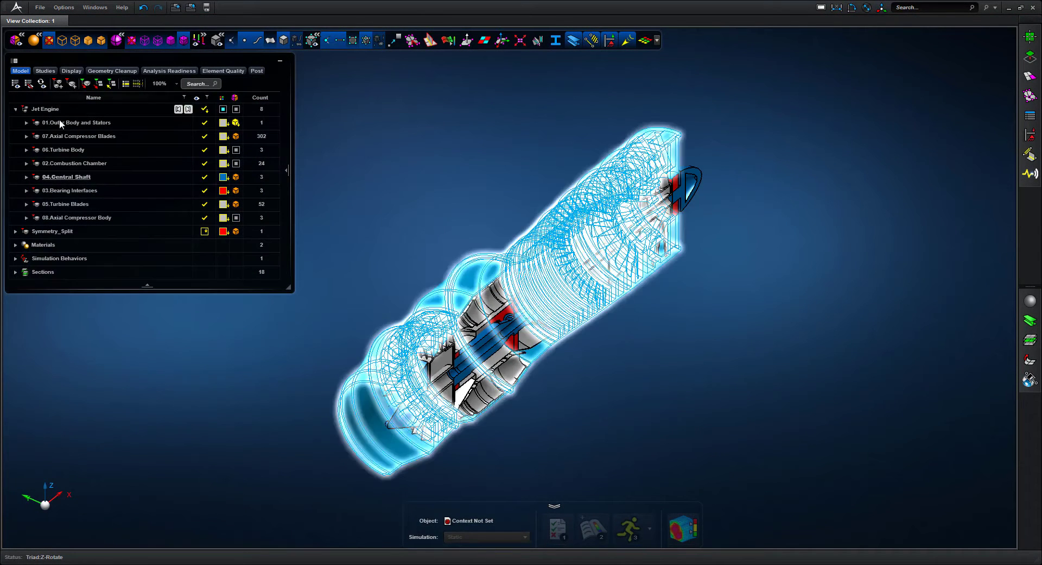
- Show only the 04.Central Shaft and 03.Bearing Interfaces parts of the jet engine assembly
left_click(84, 177)
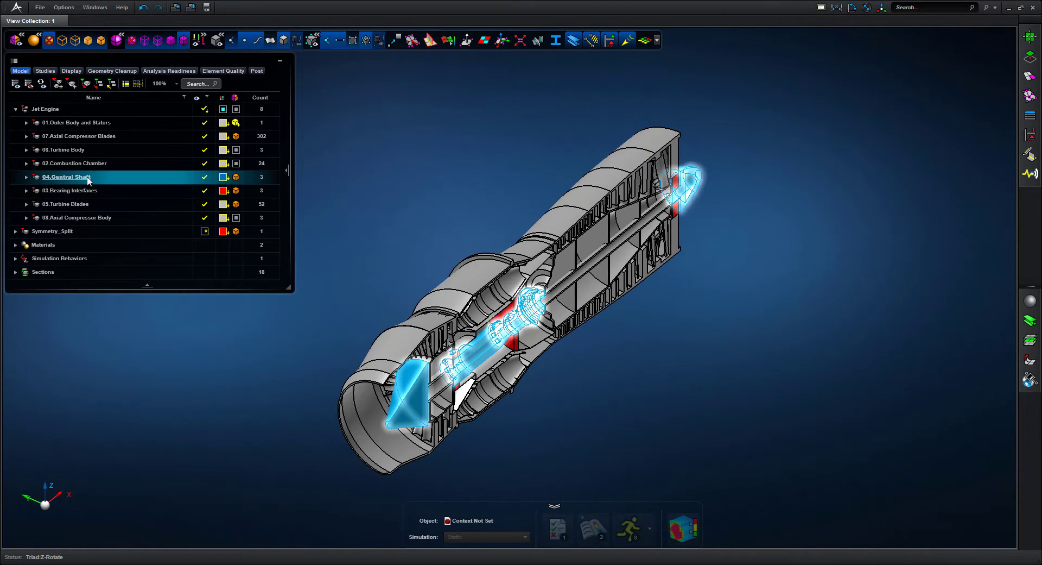
left_click(84, 191, "ctrl")
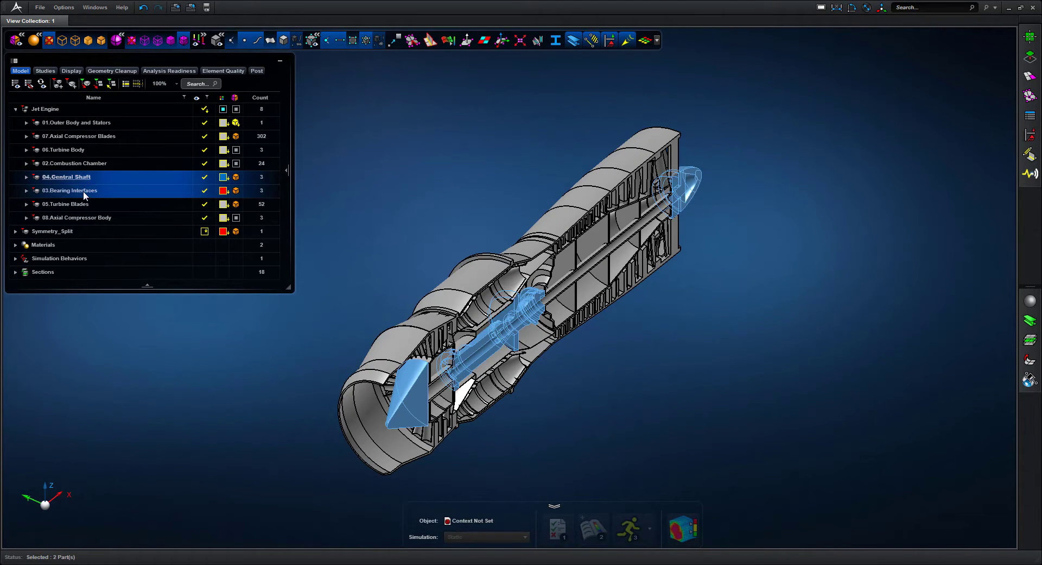
right_click(83, 190)
left_click(31, 246)
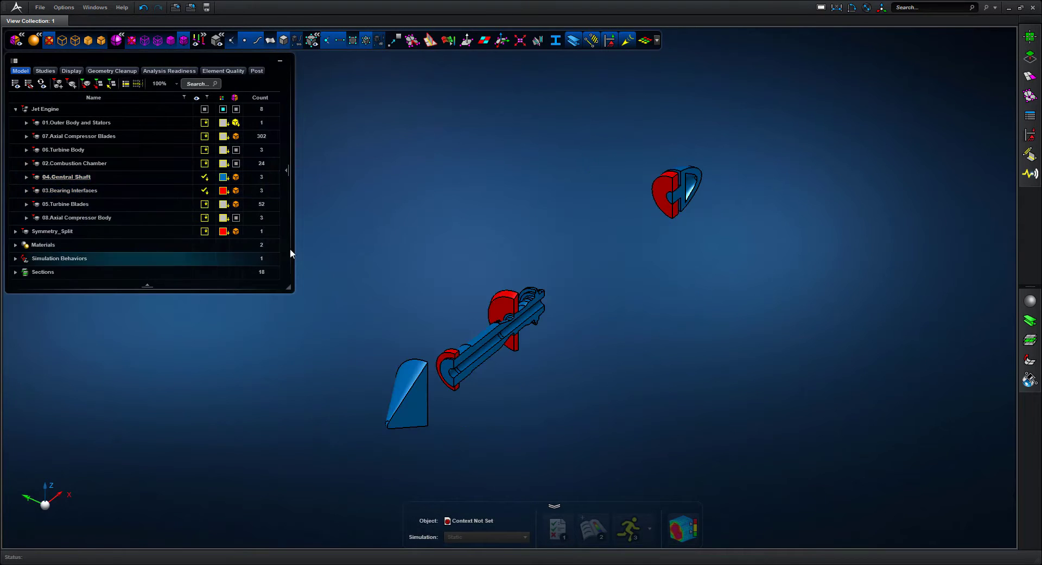
- Examine the central shaft bodies and their bearing interfaces from the outer side and the cut side
middle_click_drag(484, 225, 567, 249)
middle_click(685, 223)
middle_click_drag(383, 226, 255, 283)
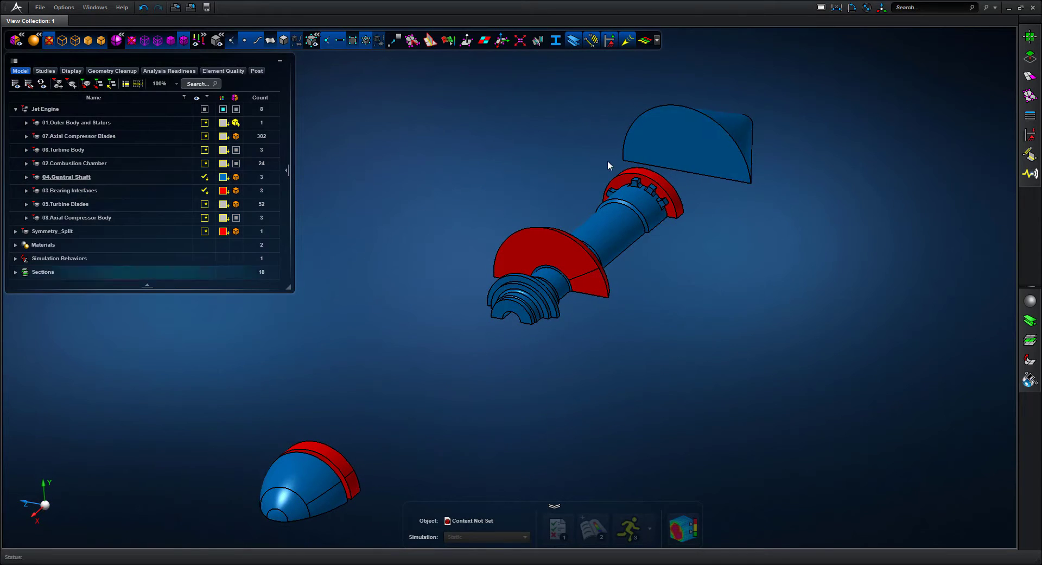
left_click_drag(580, 135, 706, 255)
mouse_move(606, 213)
middle_mouse_down()
mouse_move(555, 209)
mouse_move(607, 207)
middle_mouse_up()
middle_click(730, 328)
middle_click_drag(552, 233, 549, 158)
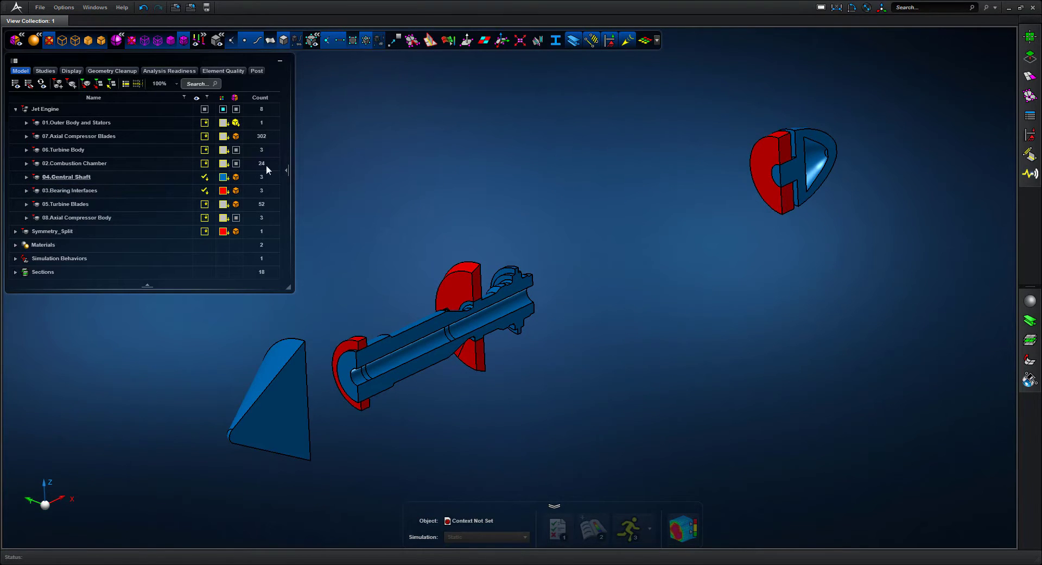
- Isolate the Revol.1 body of the 04.Central Shaft part and fit it to the view
left_click(30, 180)
left_click(26, 177)
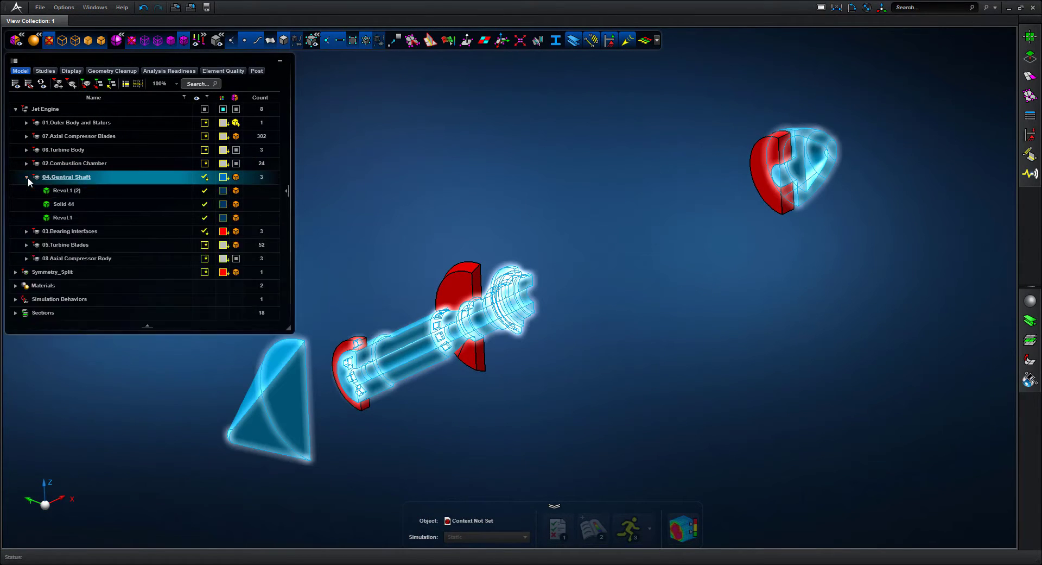
left_click(62, 217)
right_click(61, 217)
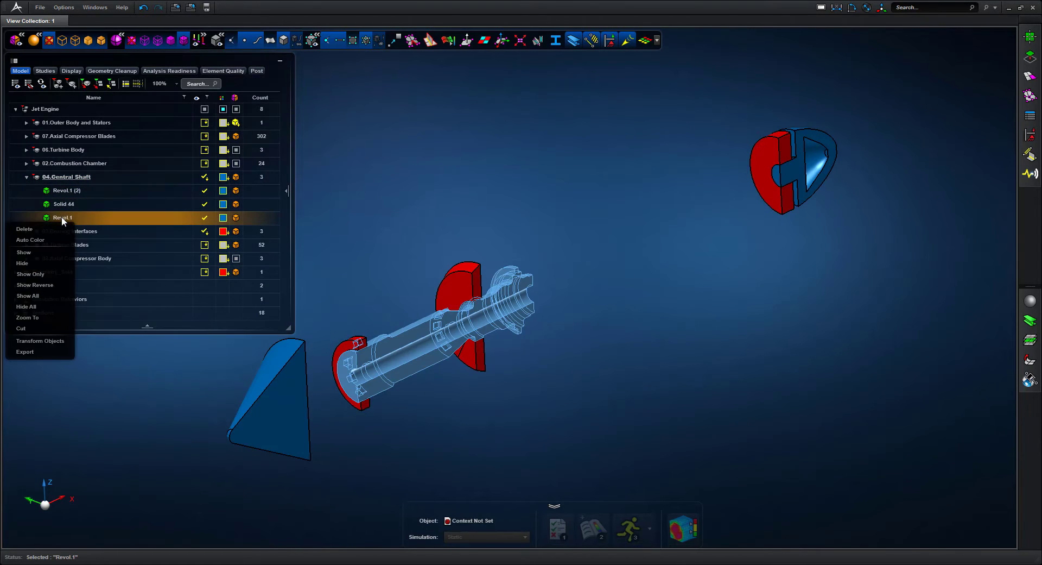
left_click(46, 276)
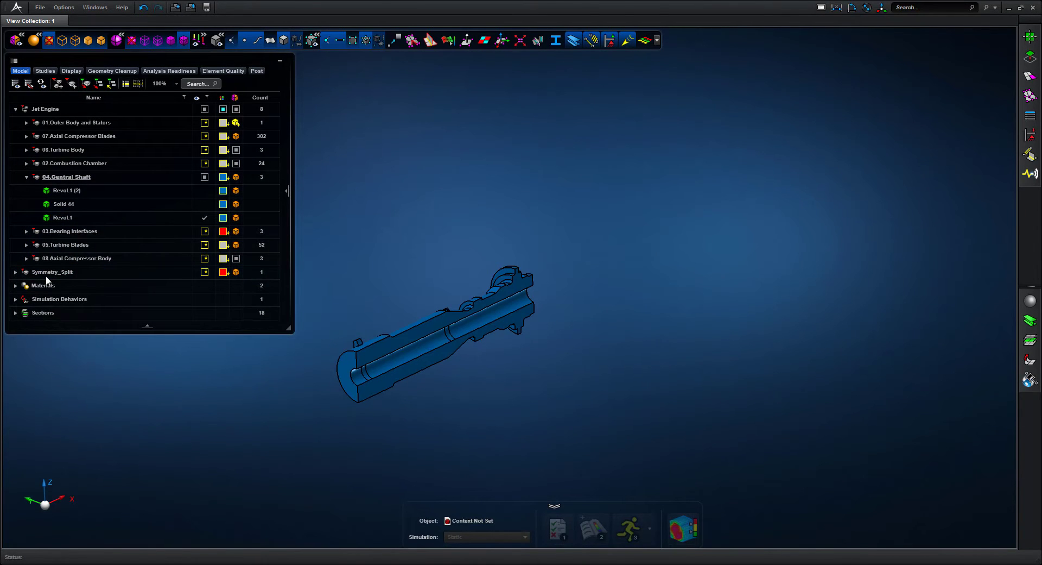
key("f")
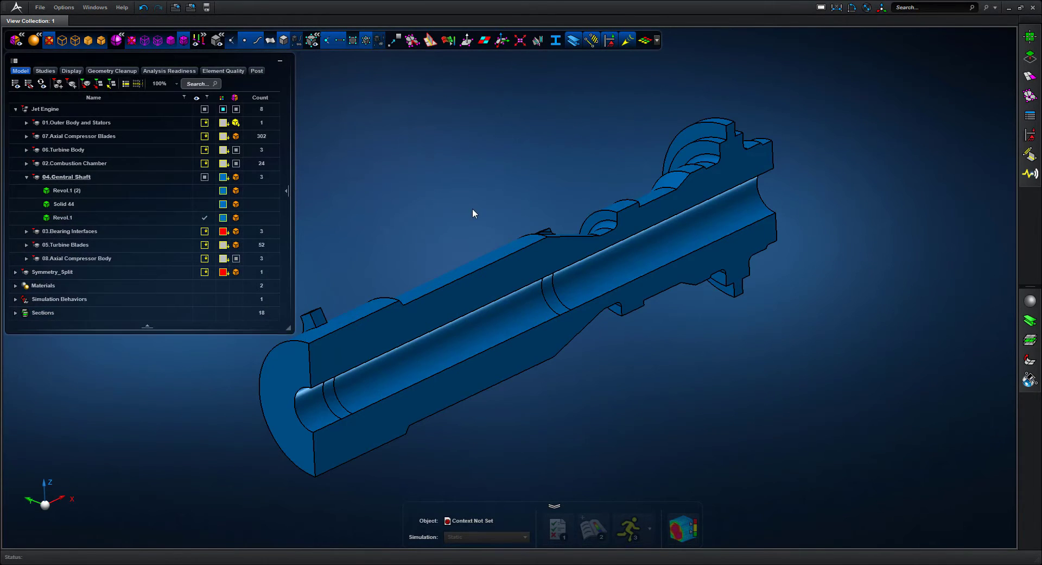
- Create a tetrahedral solid mesh on the isolated Revol.1 shaft body with the preset 5.00 mm mesh size
middle_click_drag(472, 213, 557, 212)
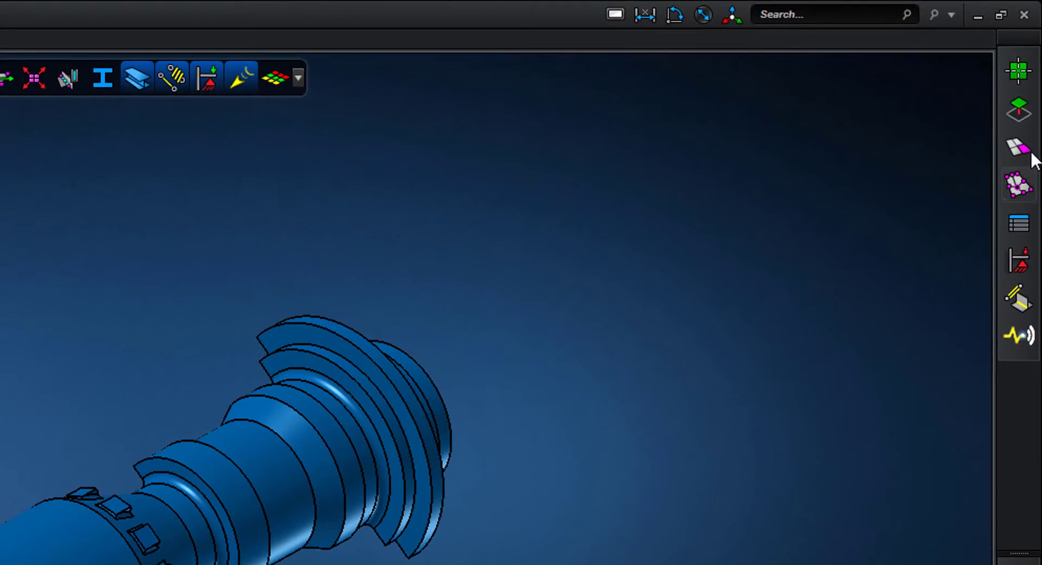
left_click(1031, 77)
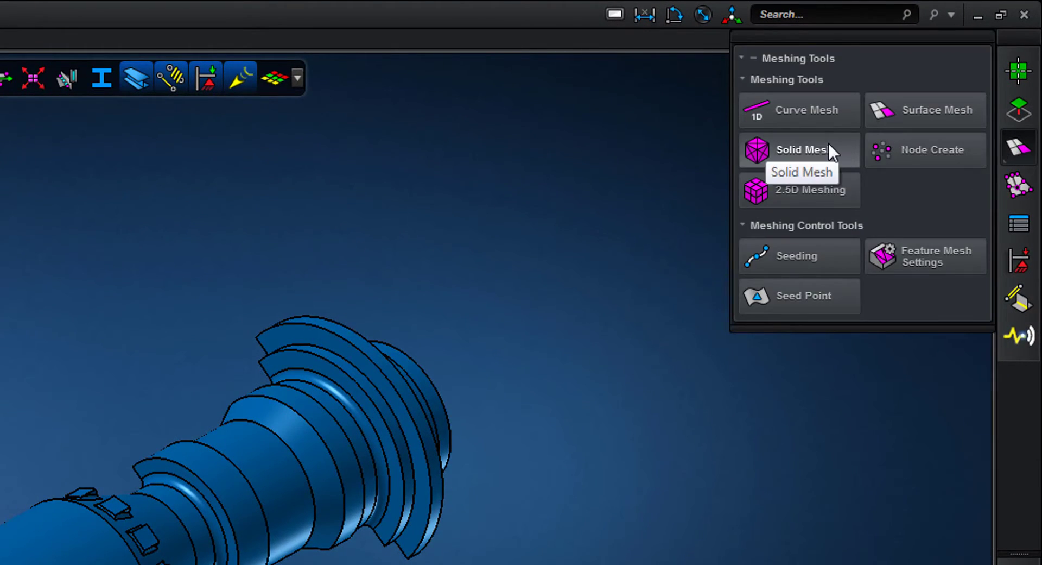
mouse_move(829, 142)
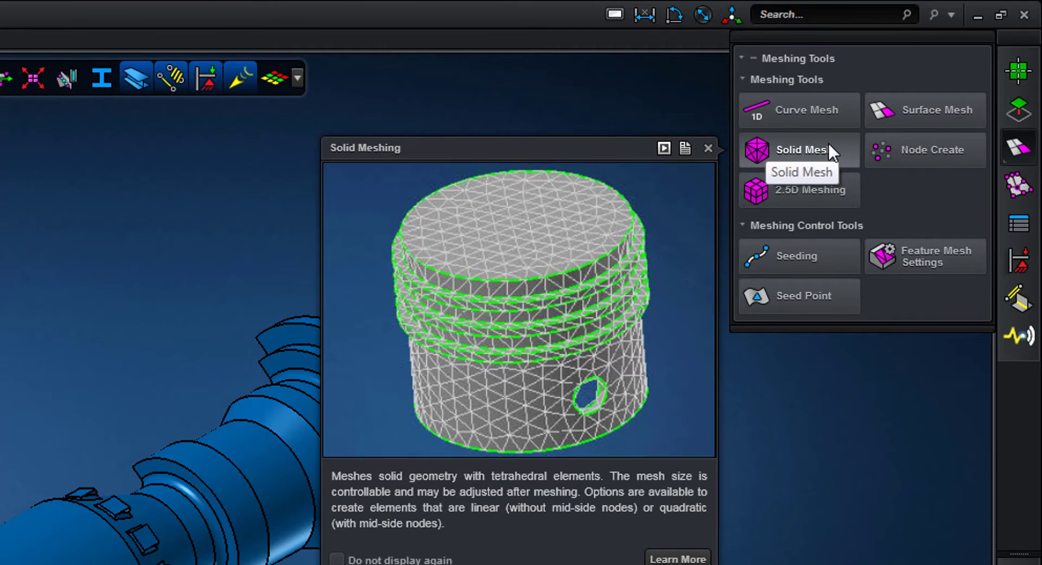
left_click(829, 148)
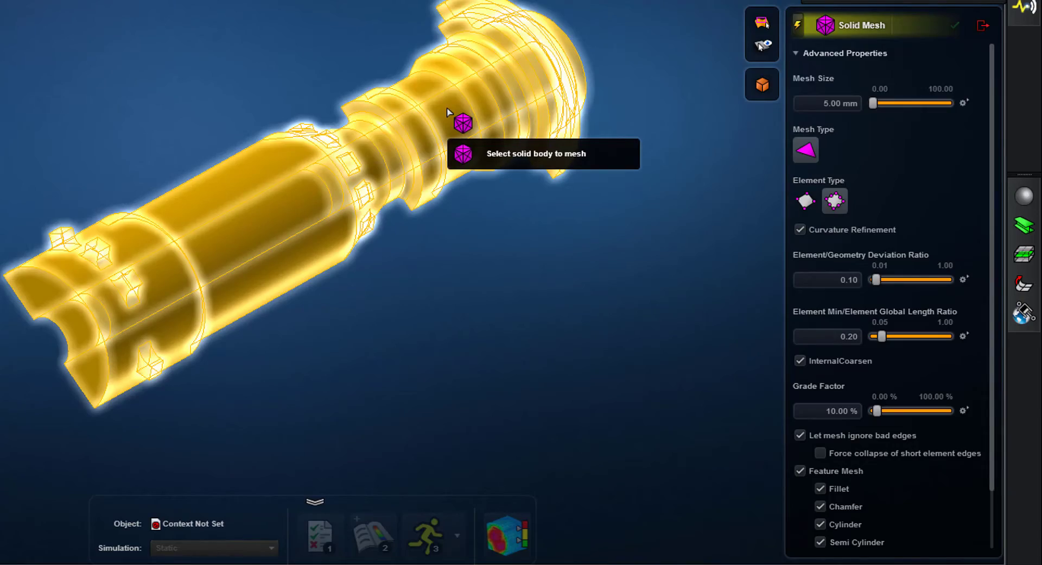
left_click(447, 107)
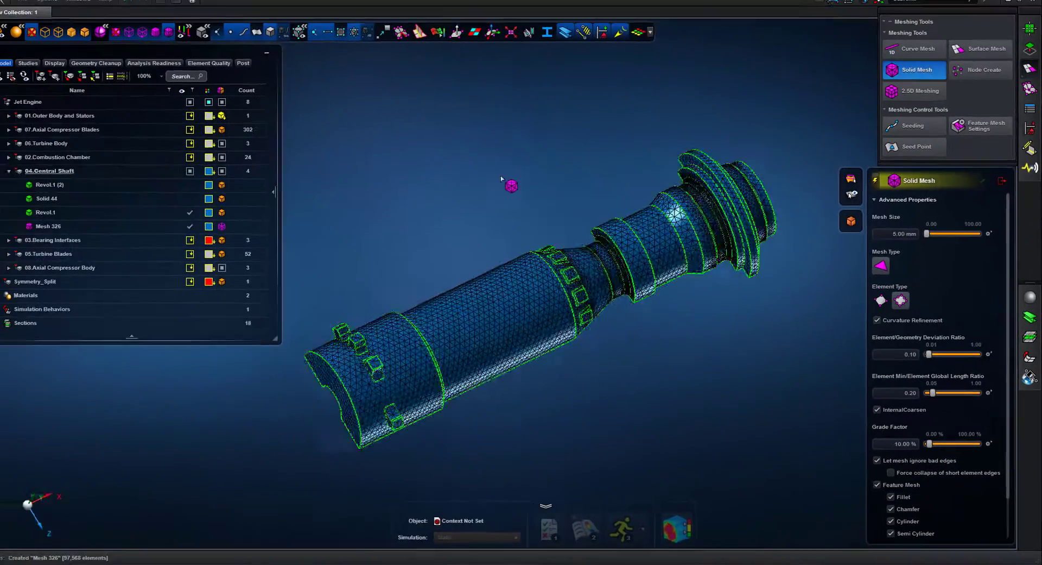
- Inspect the shaft's solid mesh, undo it and leave the Solid Mesh tool
mouse_move(501, 177)
middle_mouse_down()
mouse_move(484, 218)
mouse_move(496, 179)
middle_mouse_up()
right_click_drag(496, 180, 514, 171)
left_click(143, 7)
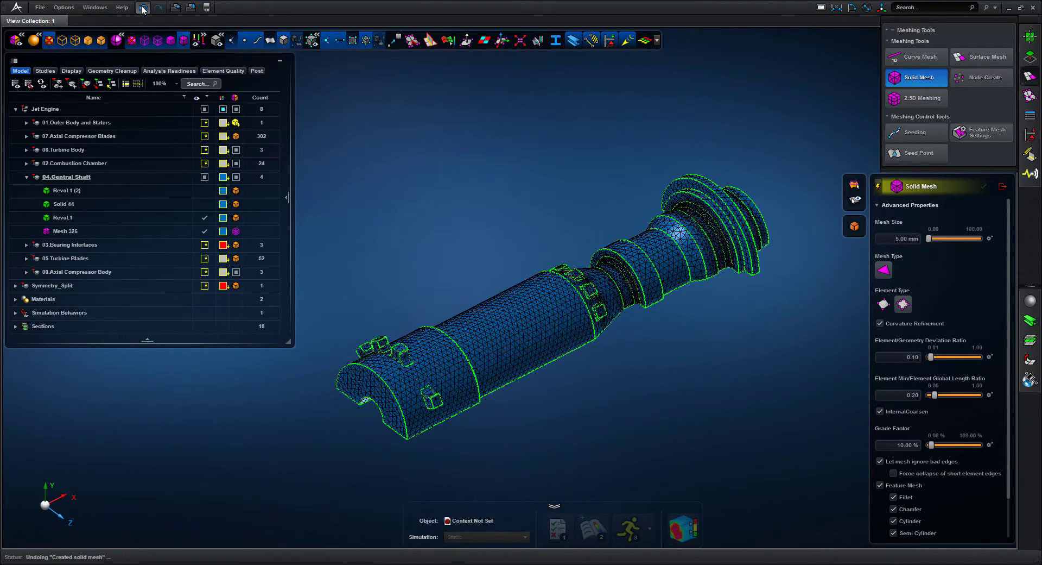
left_click(1002, 186)
left_click(923, 98)
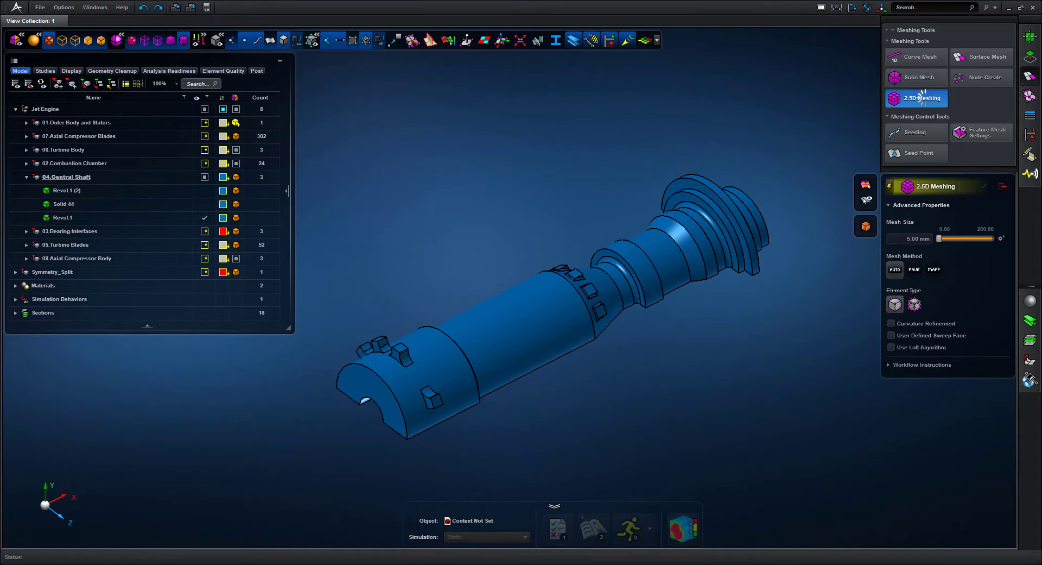
left_click(1003, 186)
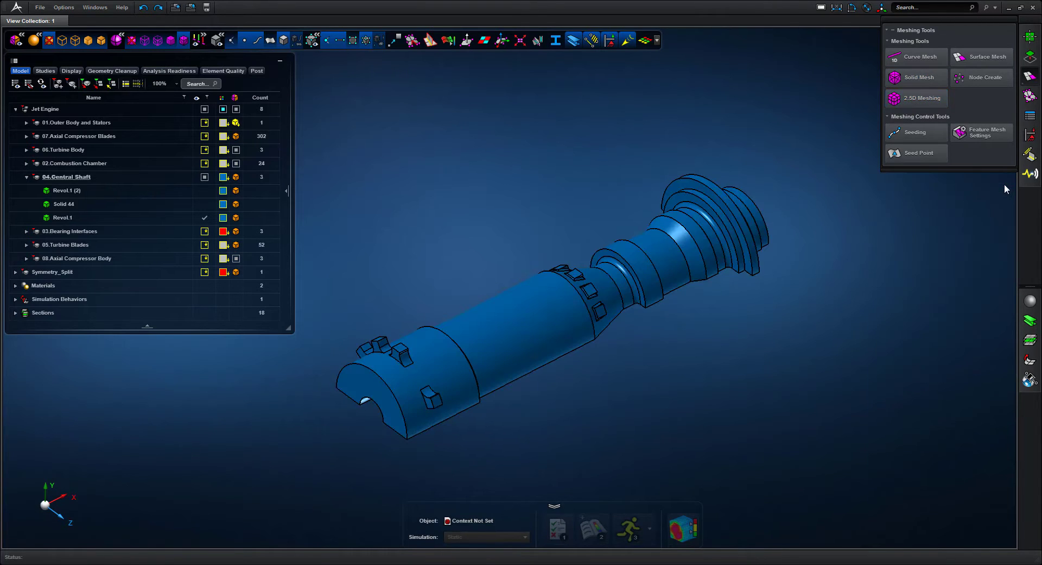
left_click(1031, 77)
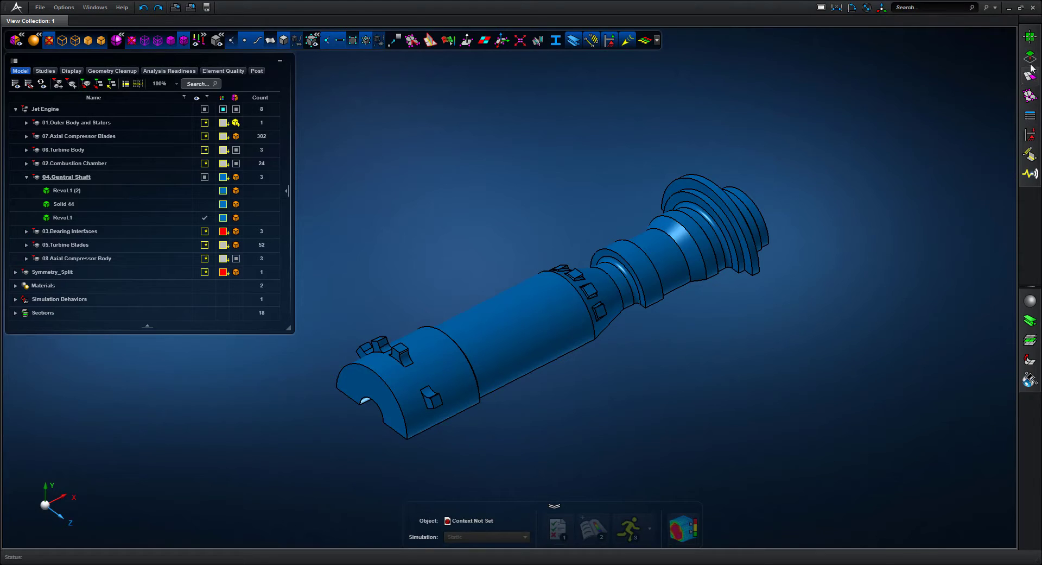
- Identify the removable features of the shaft body by size range with the Defeature tool
left_click(1033, 61)
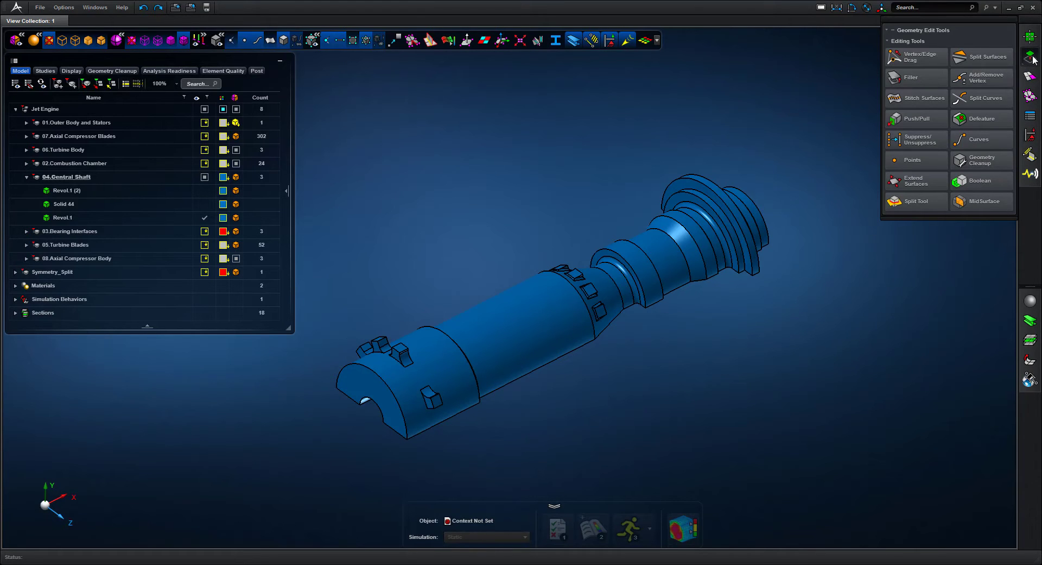
left_click(977, 119)
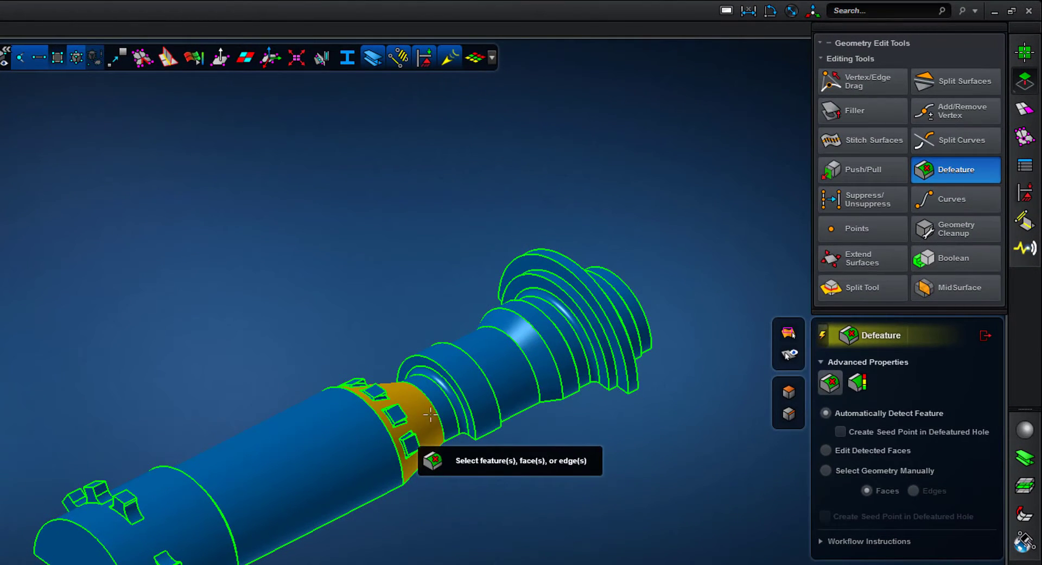
left_click(858, 382)
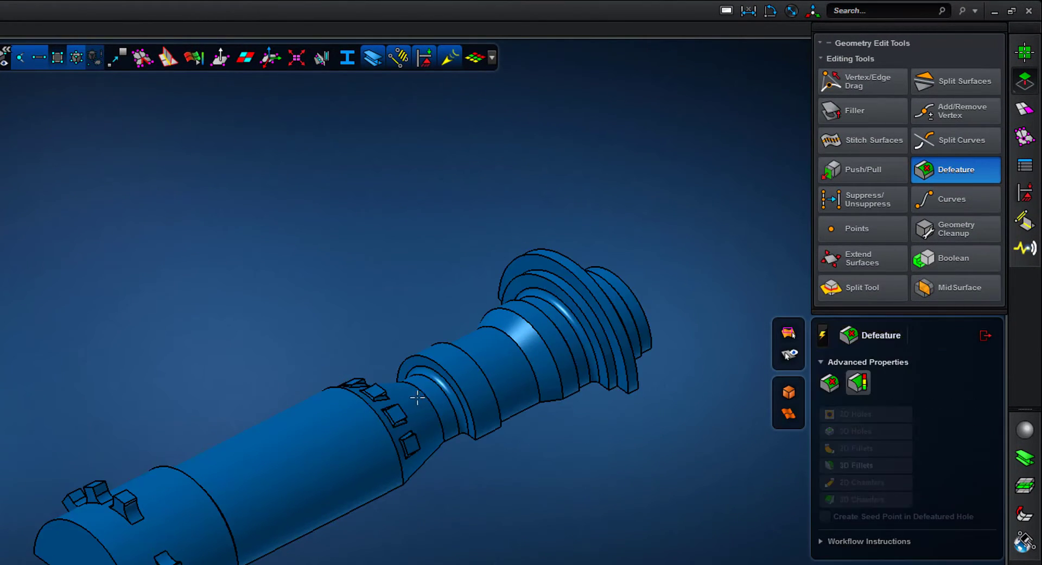
left_click(413, 379)
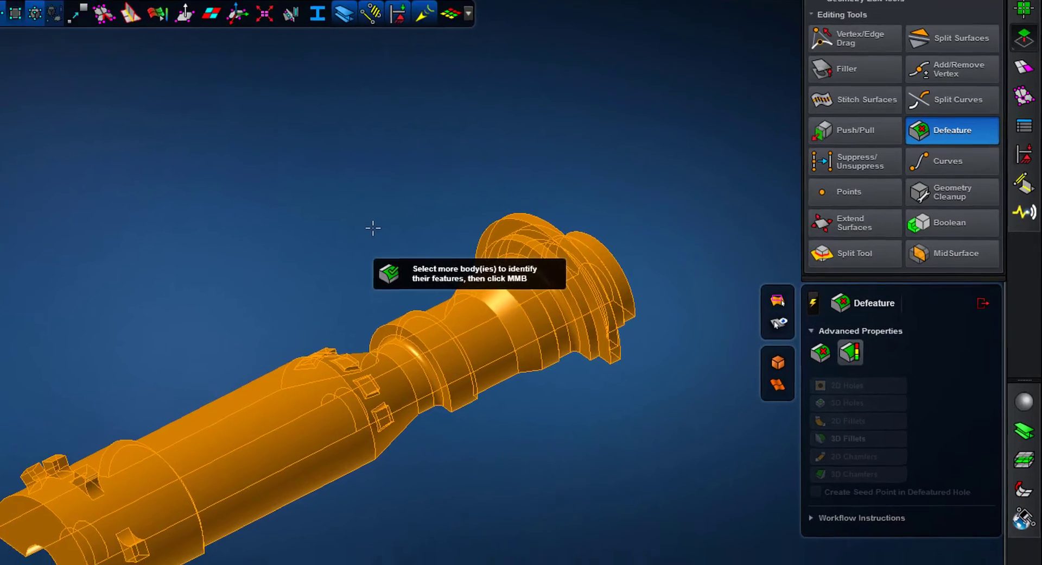
middle_click(400, 263)
- Examine the color-coded 3D fillets around the shaft's small raised blocks and collars
middle_click_drag(179, 1, 118, 69)
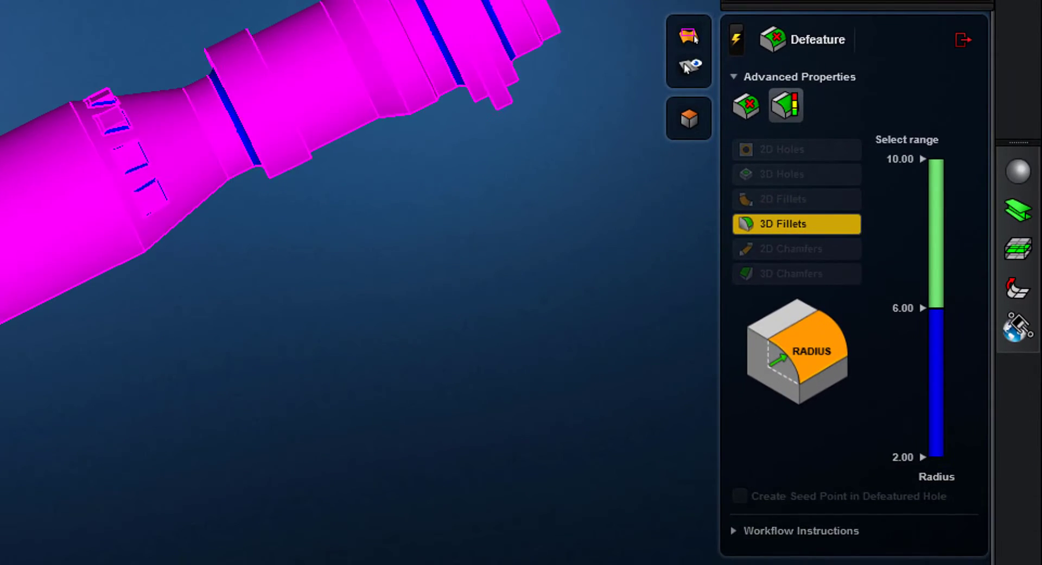
middle_click_drag(81, 26, 157, 3)
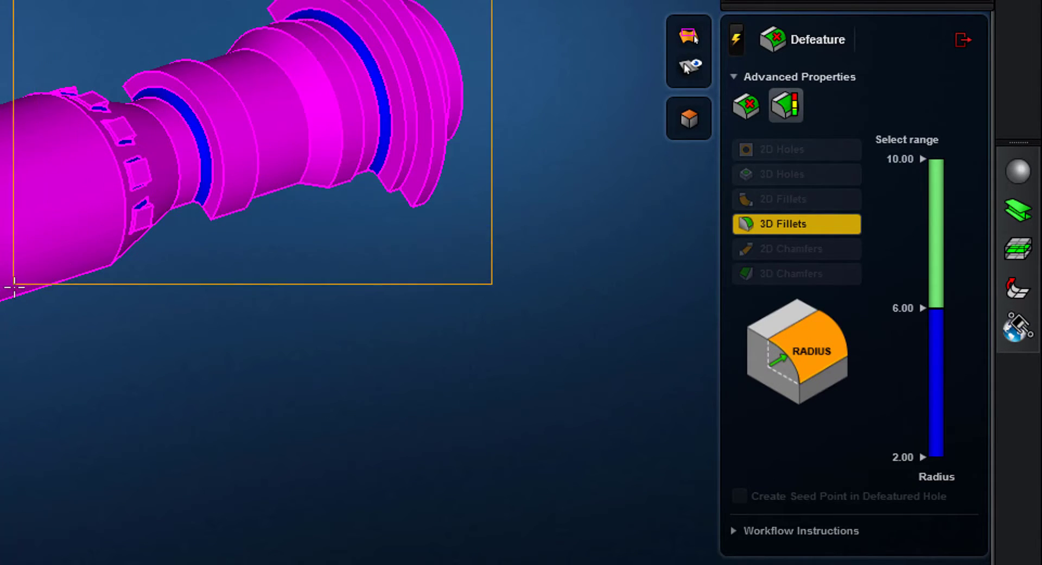
middle_click_drag(14, 287, 760, 125)
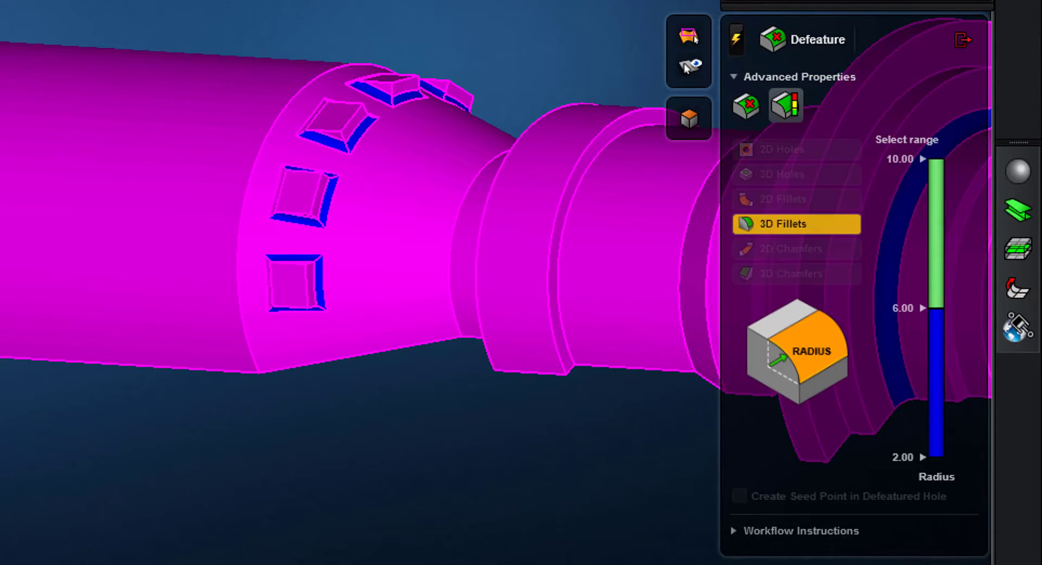
middle_click_drag(98, 54, 163, 44)
middle_click_drag(586, 326, 103, 244)
middle_click_drag(326, 244, 325, 141)
middle_click_drag(594, 165, 591, 165)
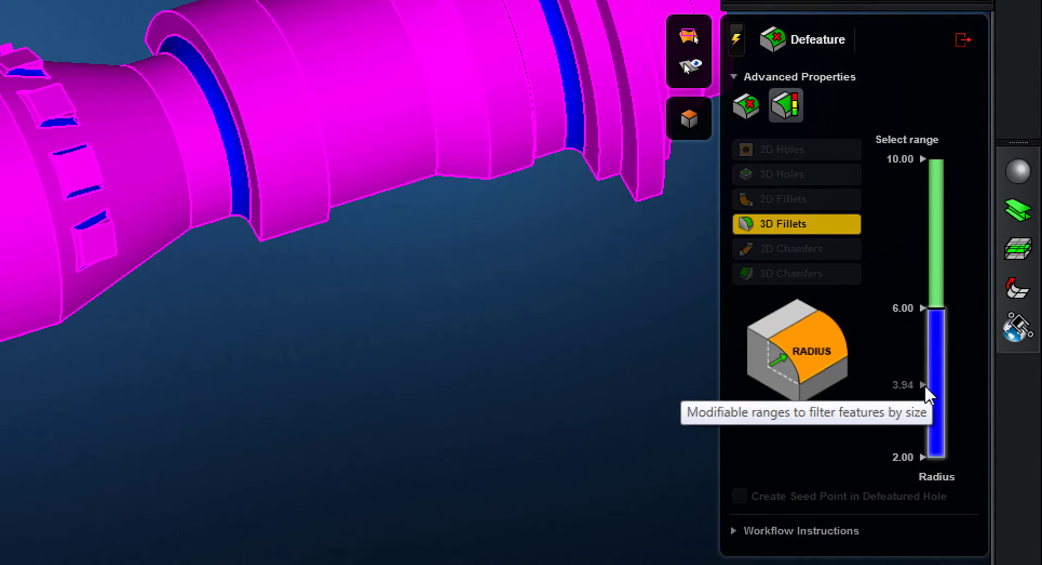
- Split the lower 3D fillet radius range by adding a boundary at 4.00
left_click(924, 384)
left_click(924, 384)
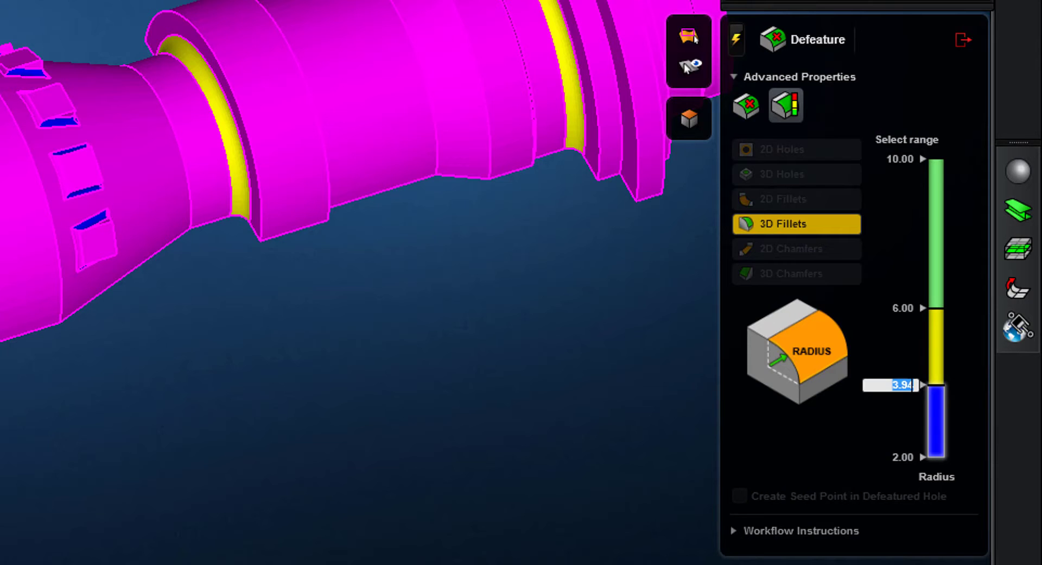
type("4")
key("Return")
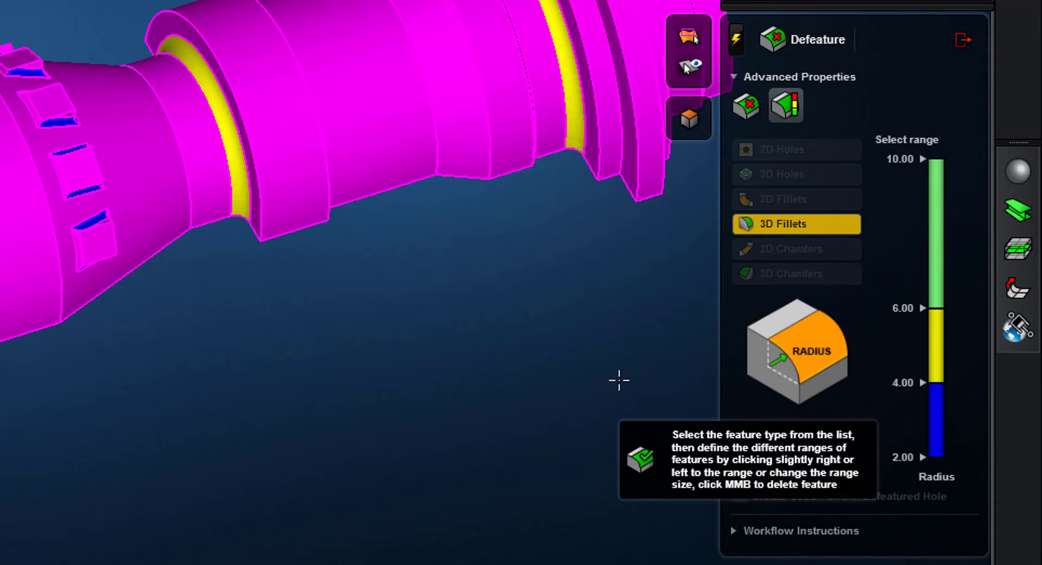
- Delete the shaft's 3D fillets in the 2.00 to 4.00 radius range and check the defeatured body
mouse_move(581, 324)
middle_mouse_down()
mouse_move(544, 308)
mouse_move(486, 329)
mouse_move(577, 317)
middle_mouse_up()
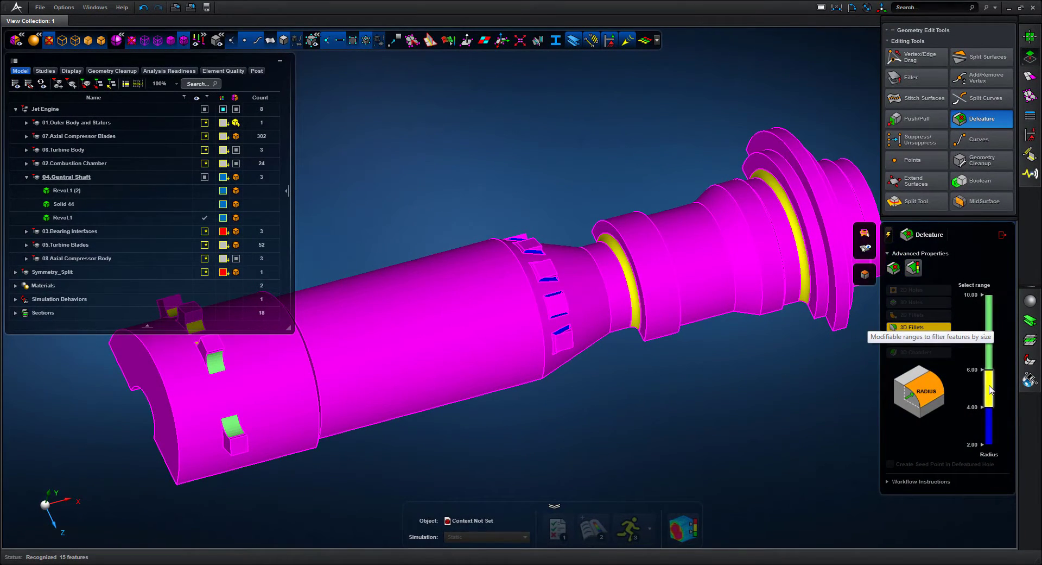
left_click(989, 424)
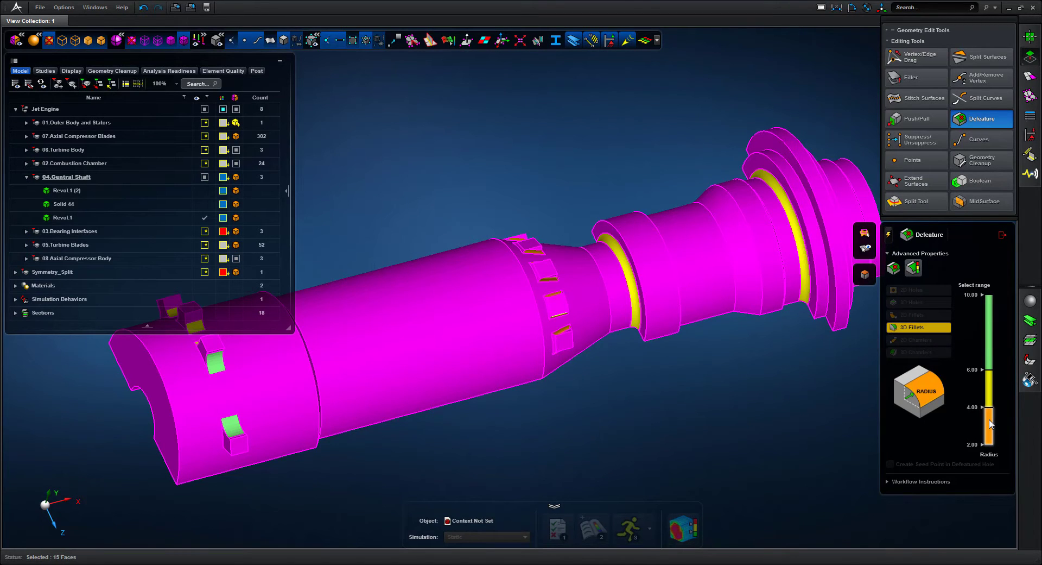
left_click_drag(477, 198, 590, 364)
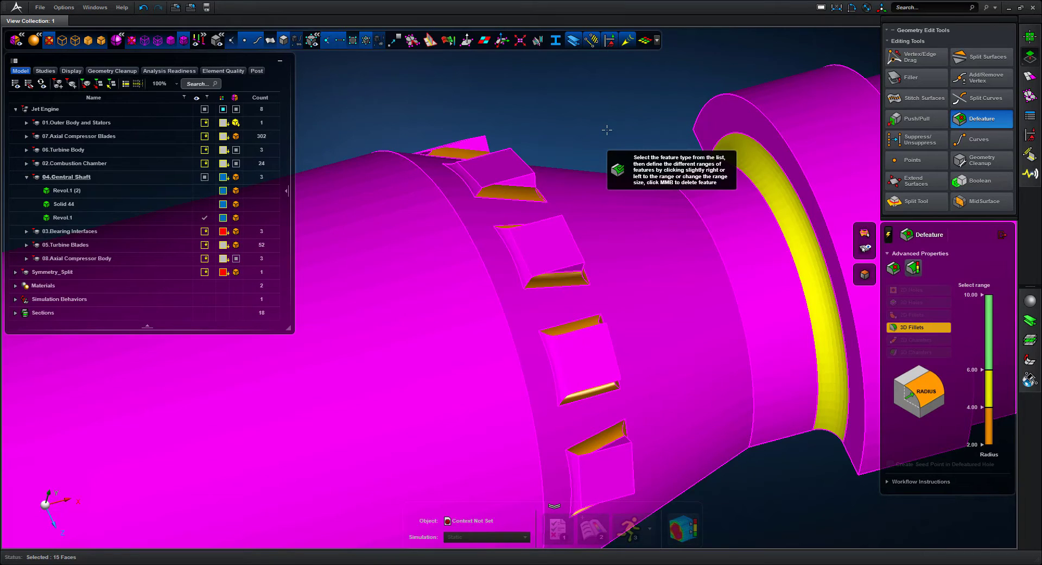
middle_click(607, 130)
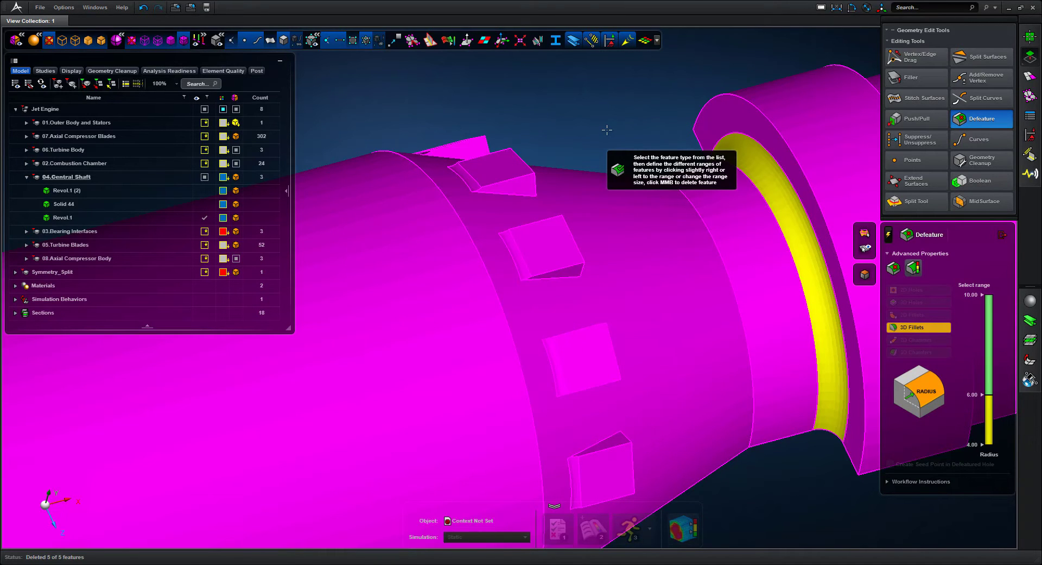
scroll(601, 75, "down", 2)
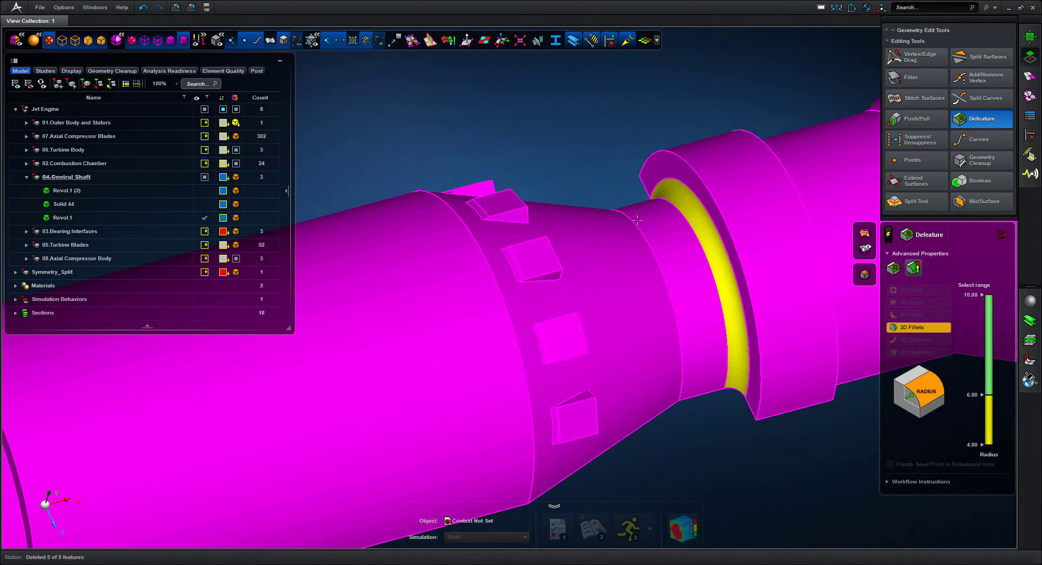
scroll(671, 264, "down", 5)
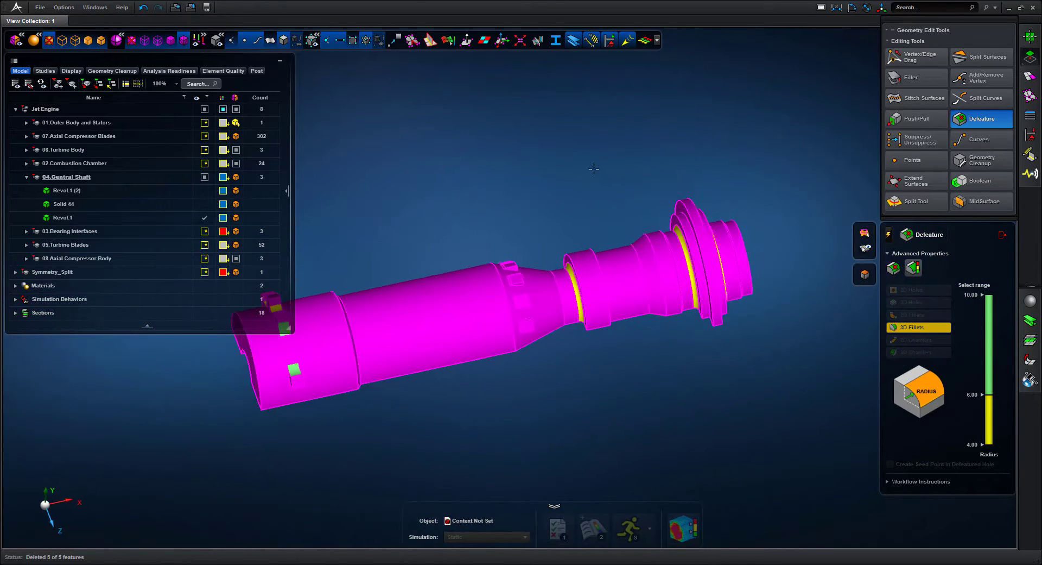
middle_click_drag(591, 168, 552, 191)
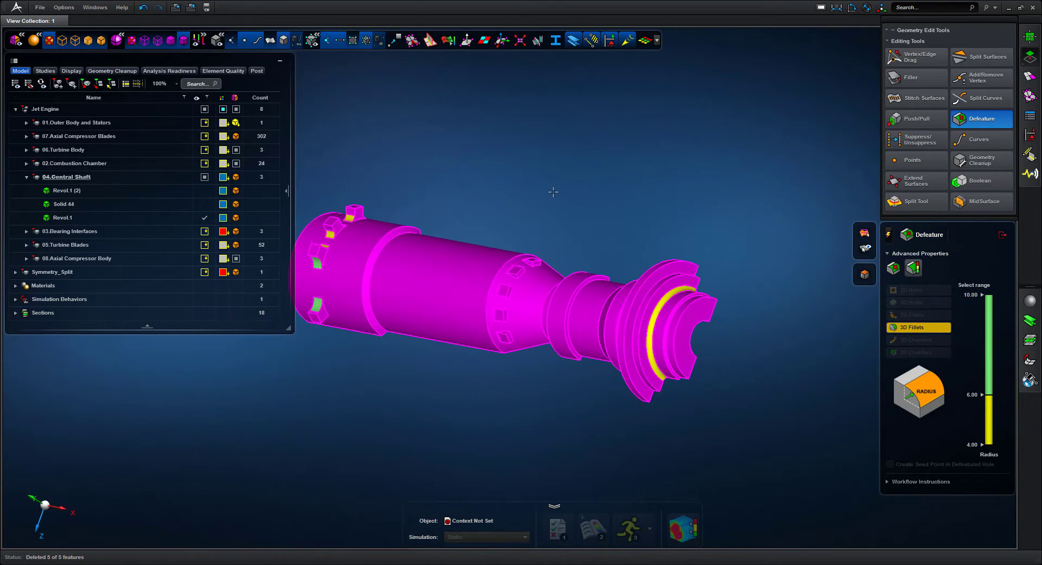
- Leave Defeature and use Push/Pull with the Upto option to flatten a raised block near the top of the shaft's conical face
left_click(1002, 236)
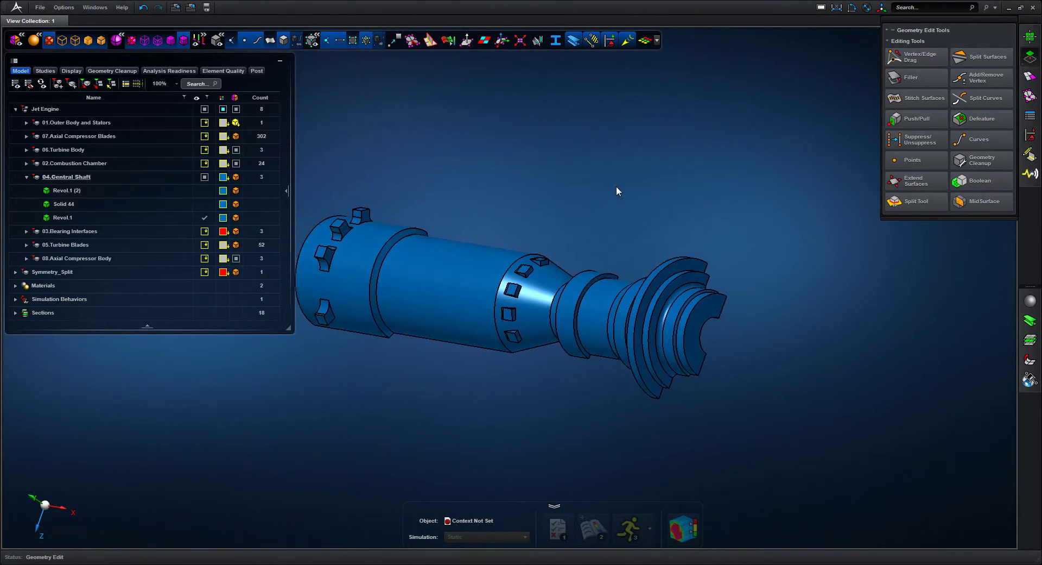
right_click_drag(621, 187, 698, 199)
right_click_drag(531, 219, 680, 398, "shift")
right_click_drag(687, 220, 705, 162)
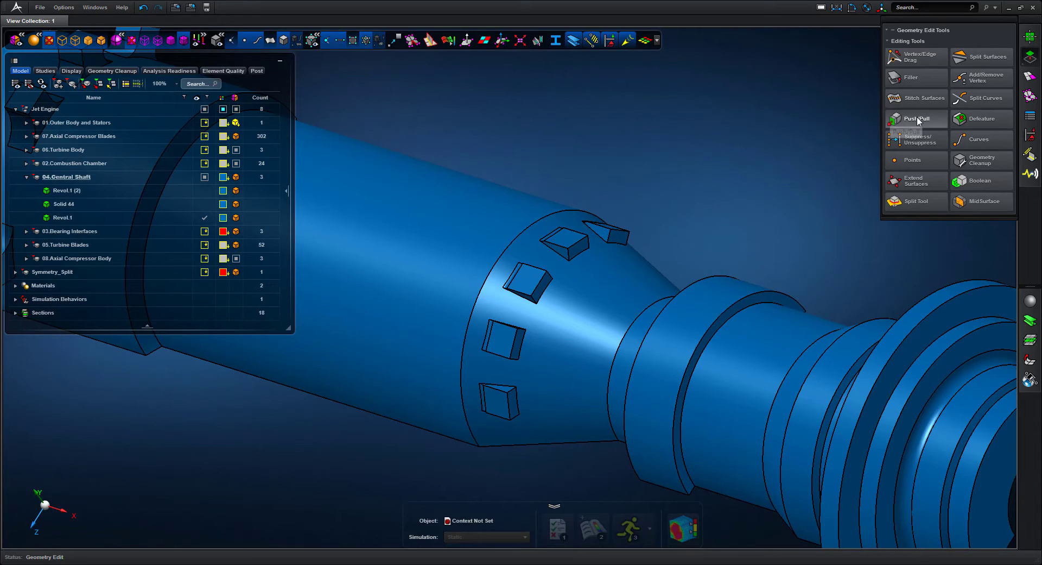
mouse_move(917, 118)
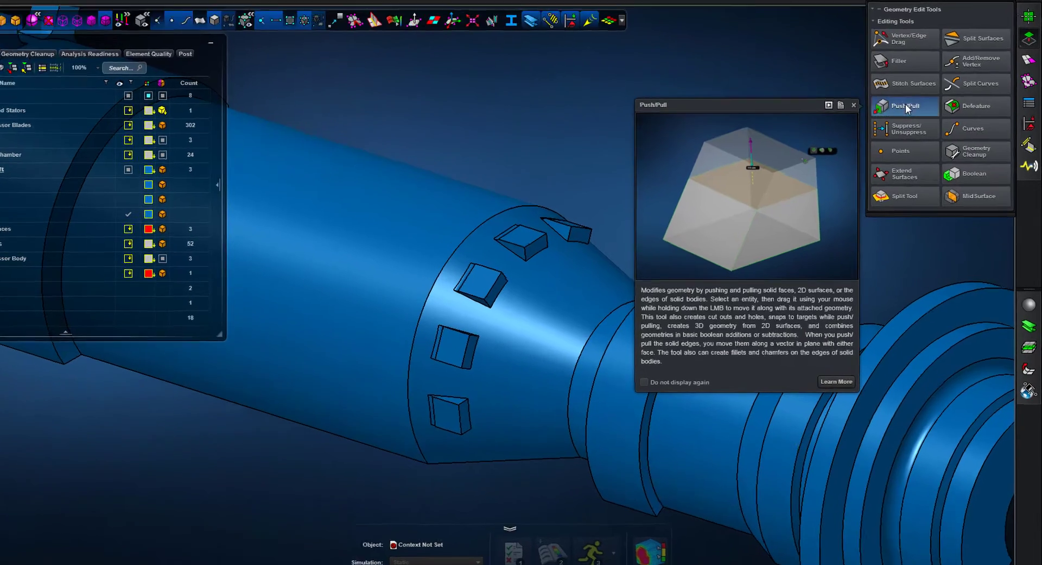
left_click(917, 119)
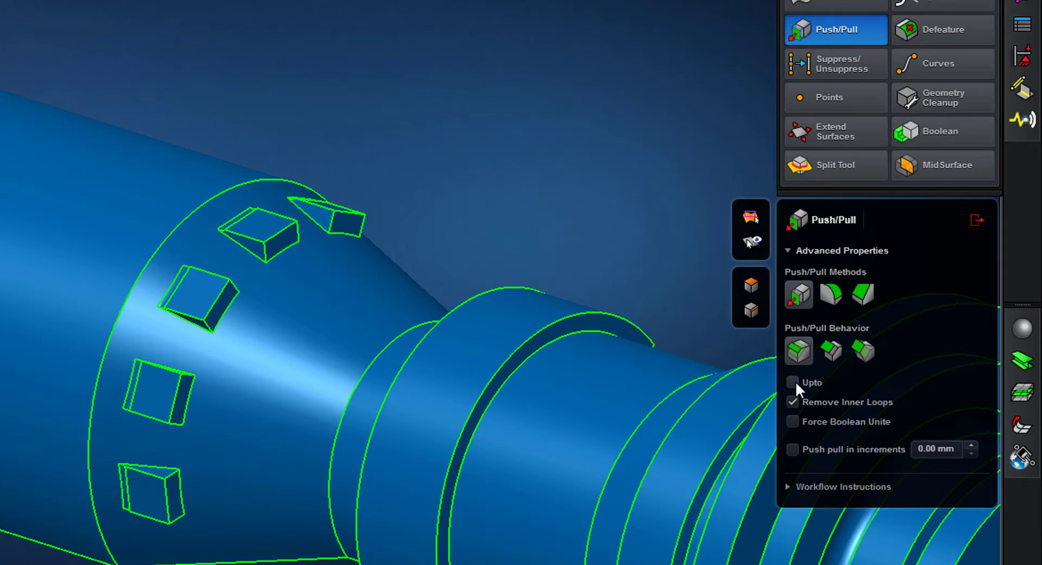
left_click(795, 380)
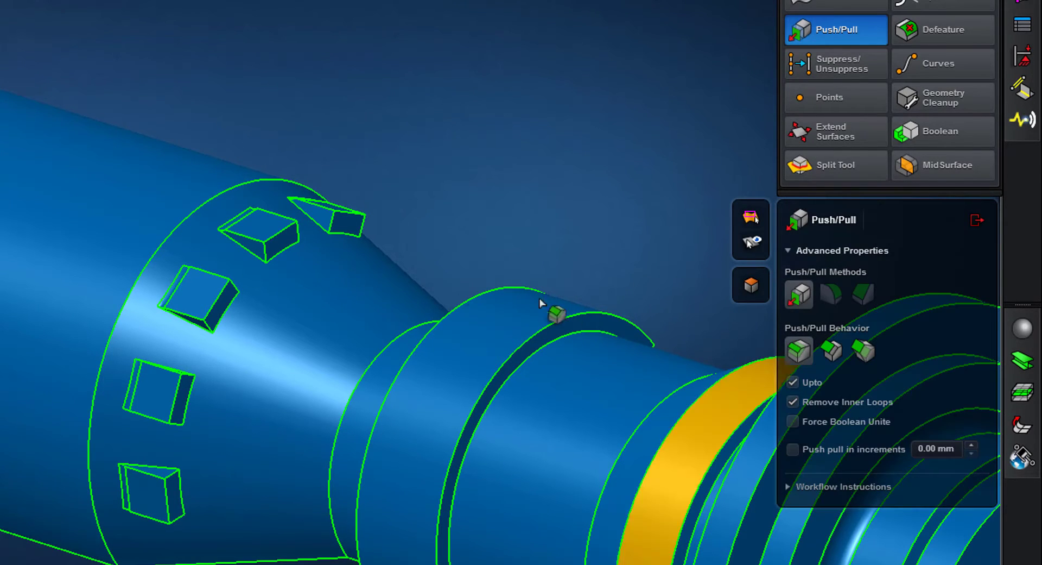
left_click(254, 223)
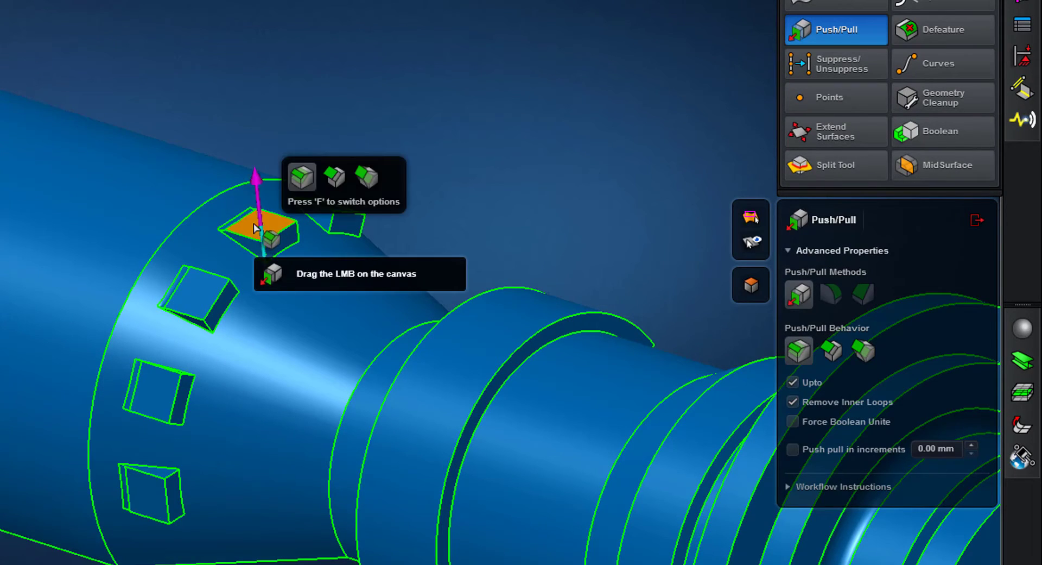
left_click(293, 277)
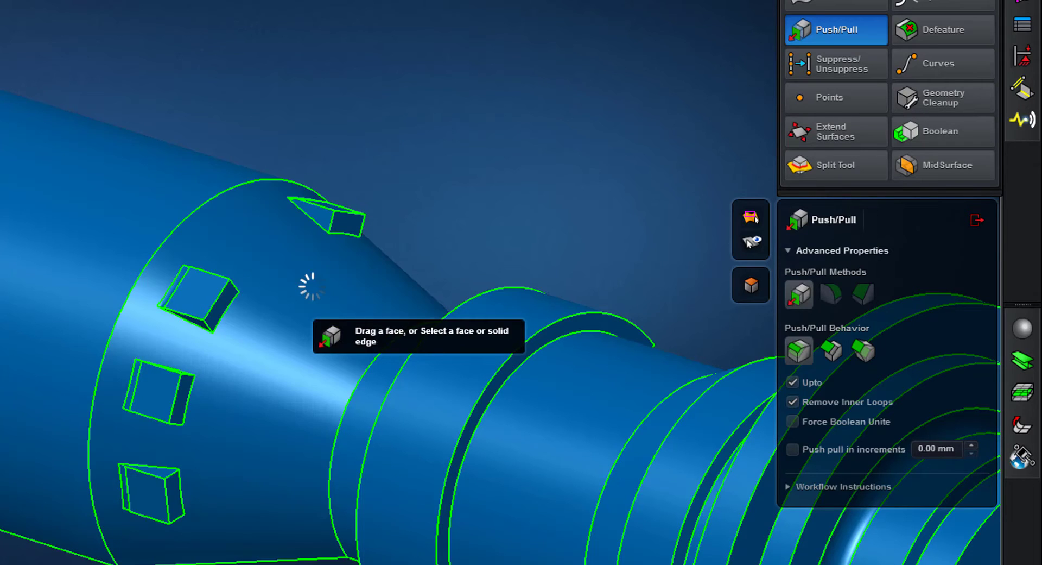
- Push the three raised blocks along the front of the cone up to the conical face to remove them
left_click(209, 293)
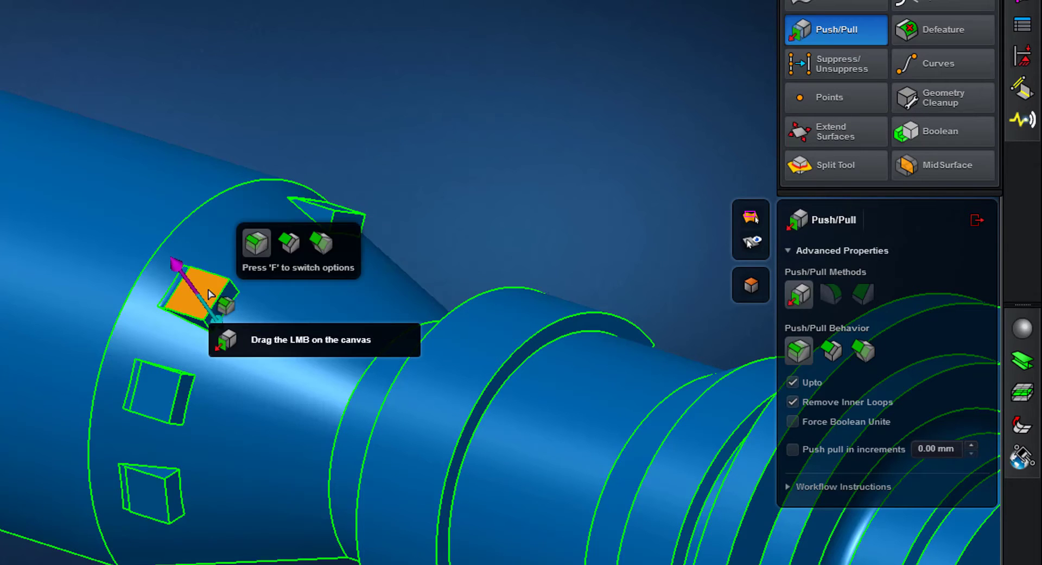
left_click(273, 332)
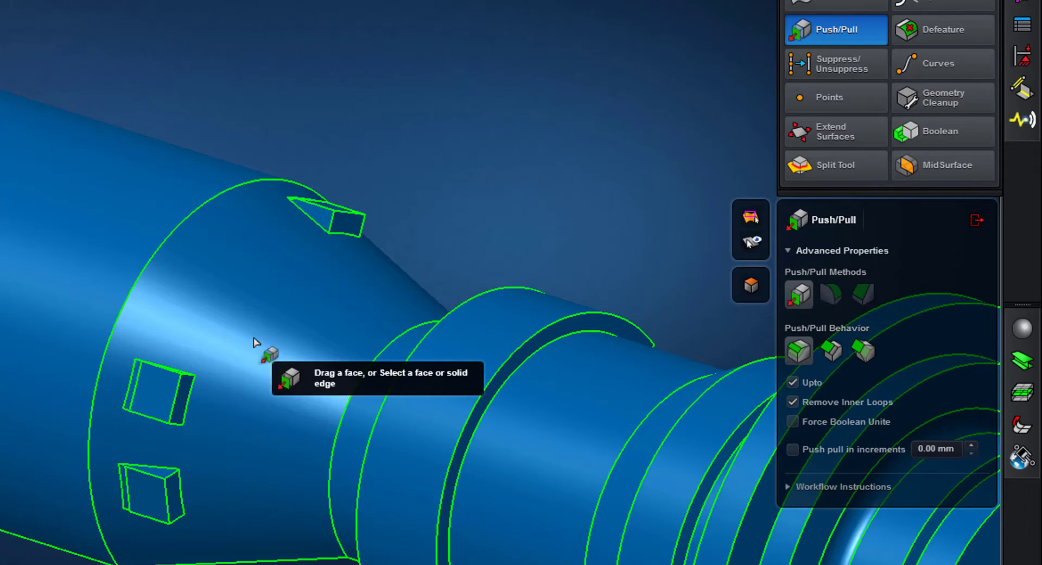
left_click(167, 387)
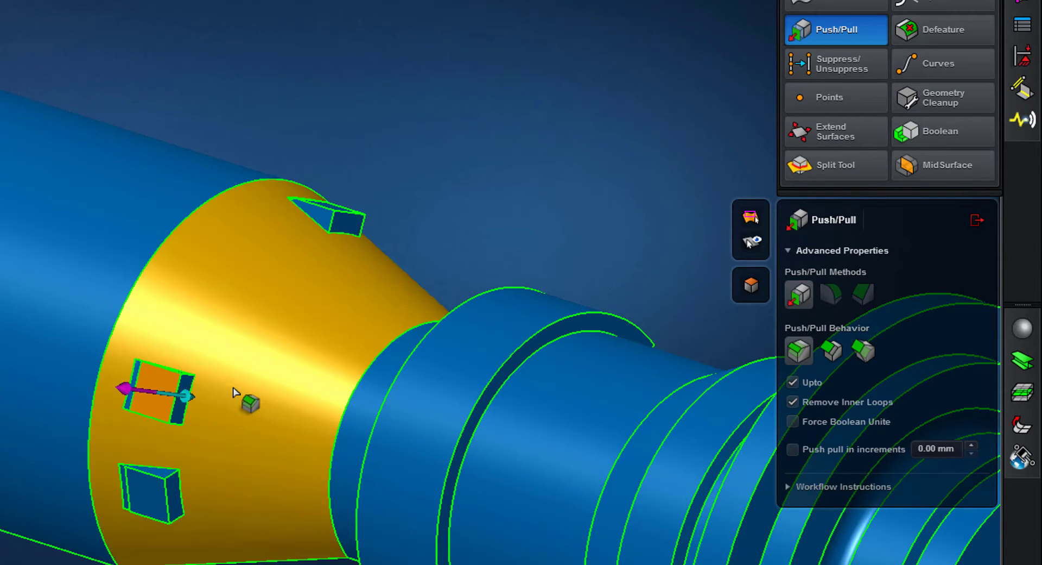
left_click(233, 391)
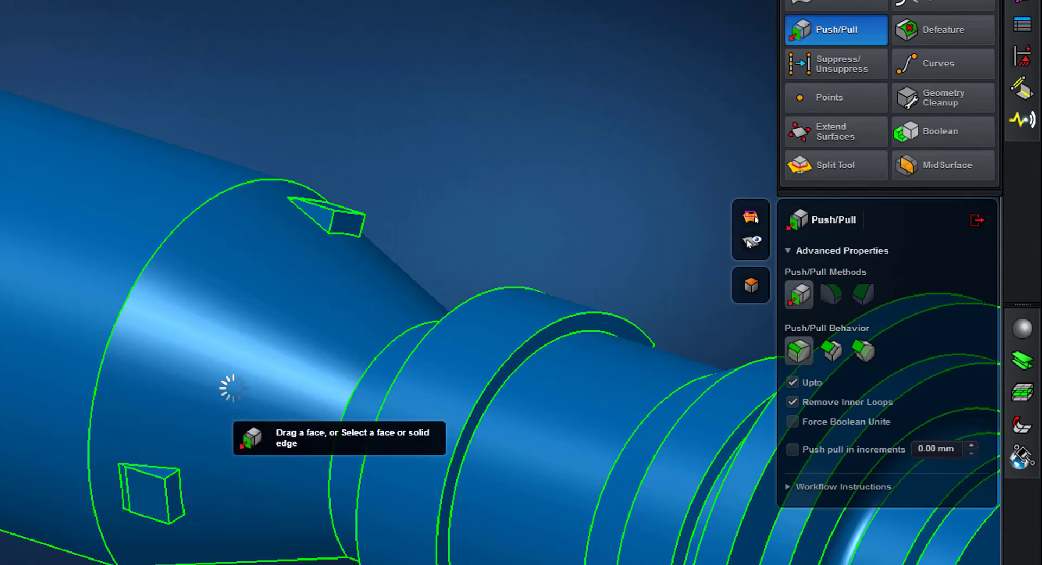
left_click(154, 494)
left_click(247, 477)
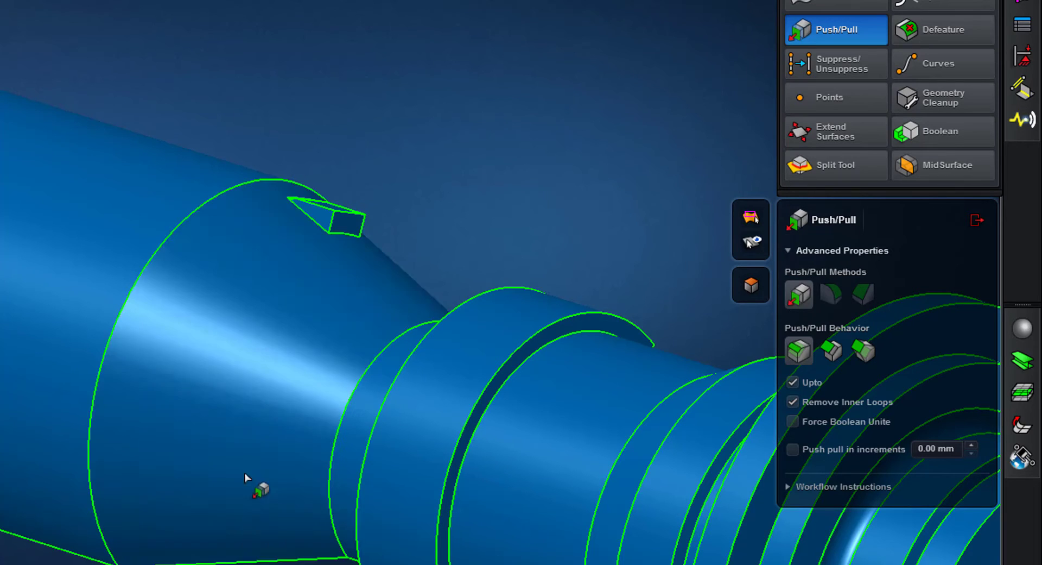
- Remove the last raised block on the cone by pushing it up to the conical face, and close Push/Pull
middle_click_drag(487, 171, 476, 193)
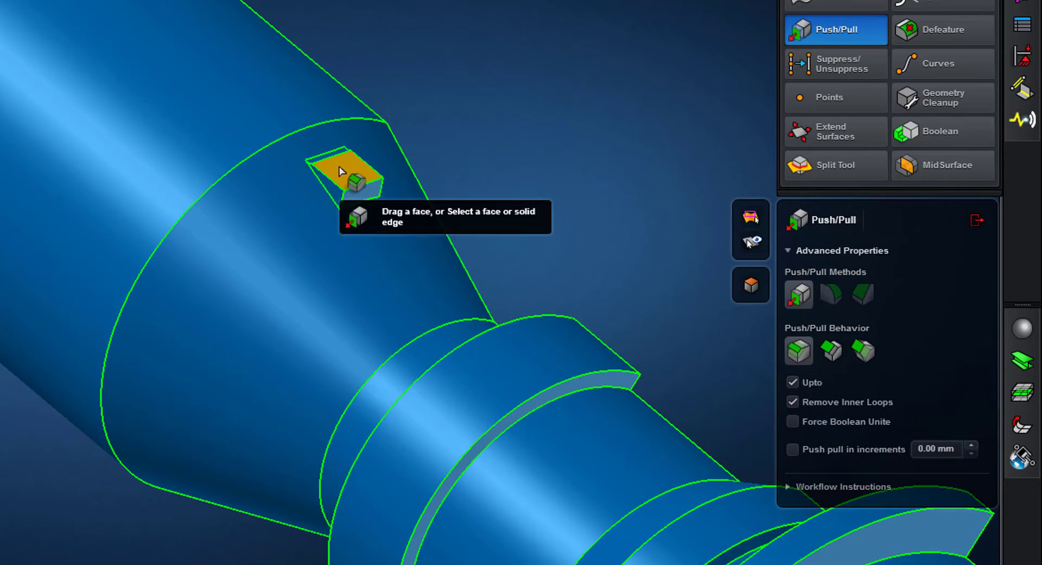
left_click(341, 171)
left_click(299, 240)
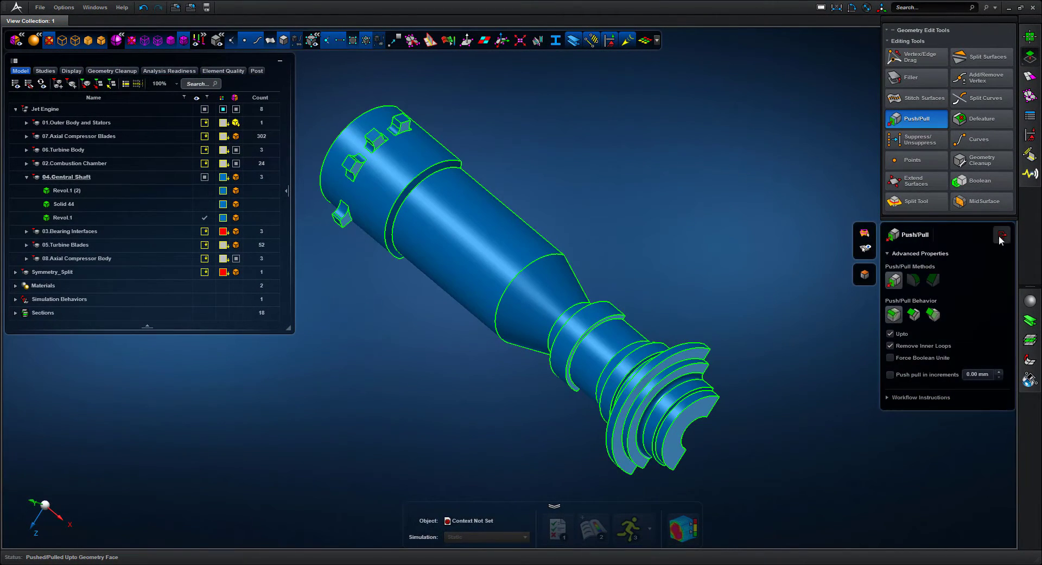
left_click(1001, 235)
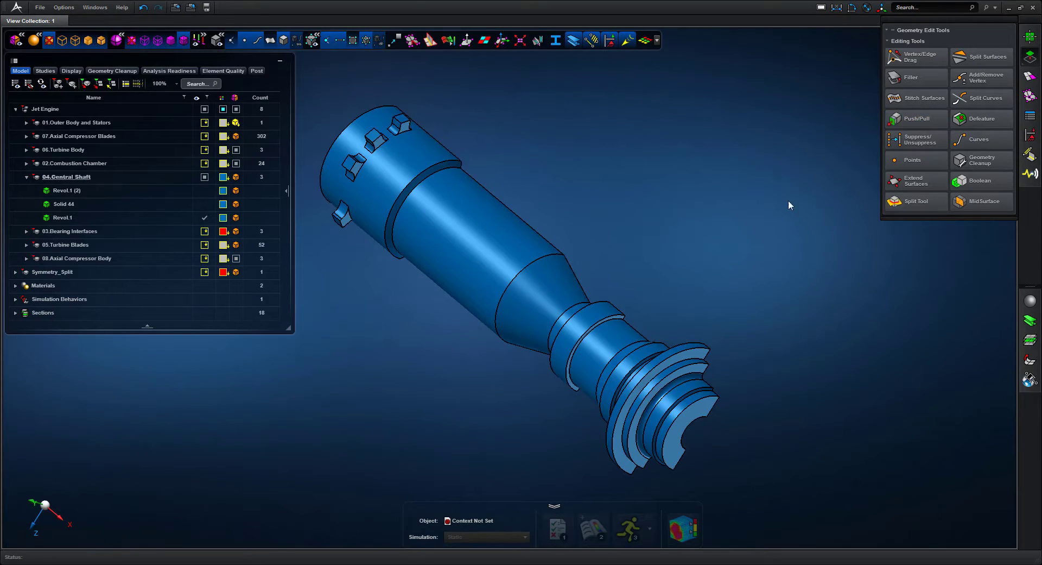
- Split the shaft body with a plane perpendicular to its axis, between the remaining raised blocks and the stepped collar
middle_click_drag(767, 197, 840, 219)
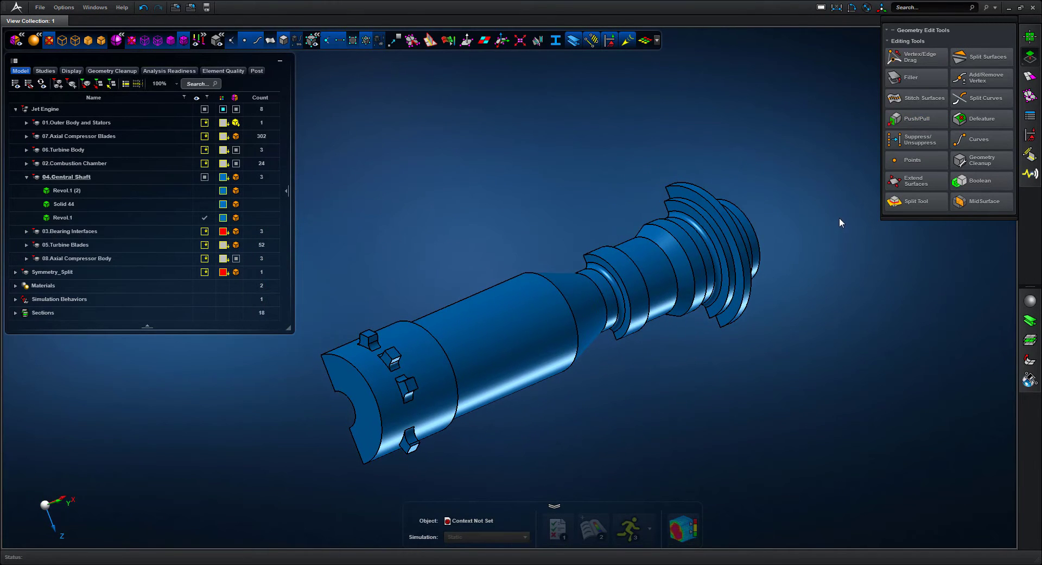
left_click(920, 202)
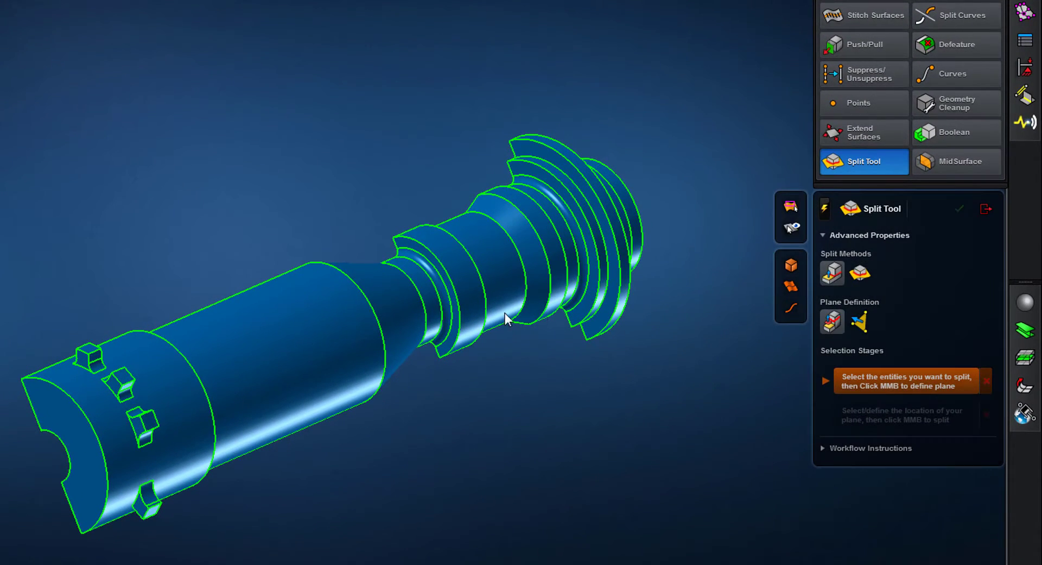
left_click(343, 315)
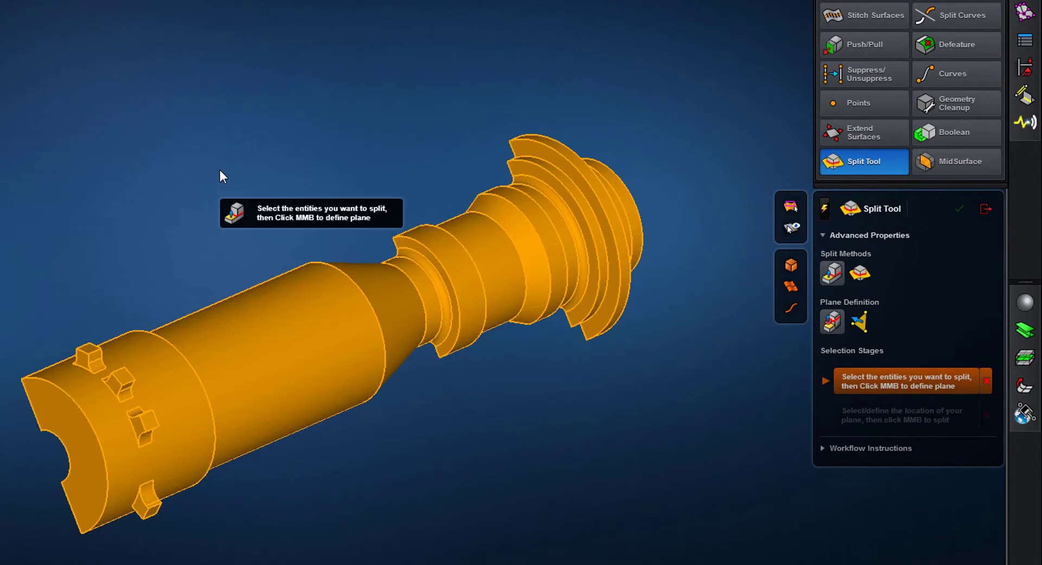
middle_click(220, 168)
right_click_drag(220, 168, 122, 198)
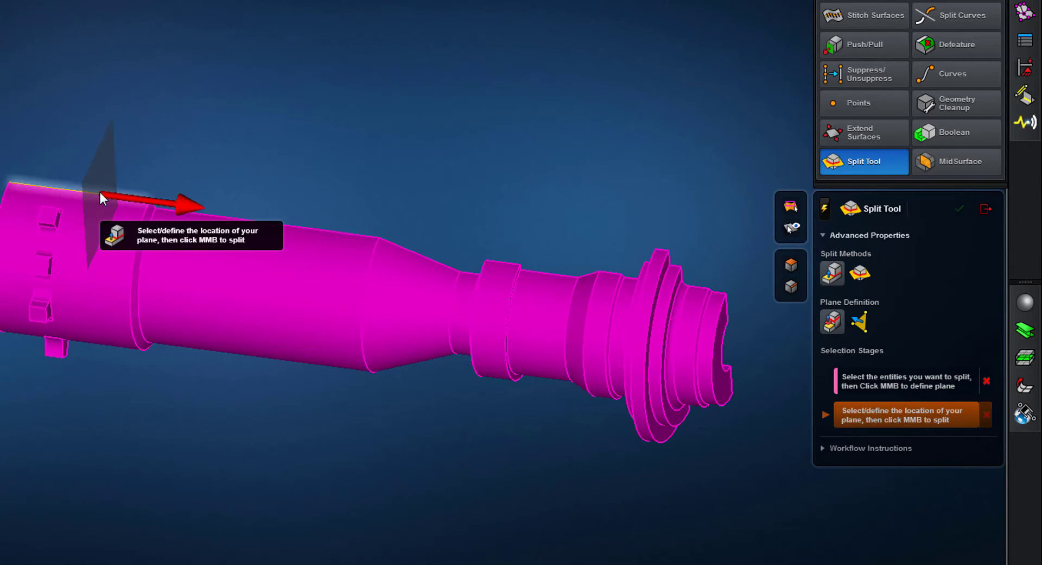
middle_click_drag(252, 143, 327, 163)
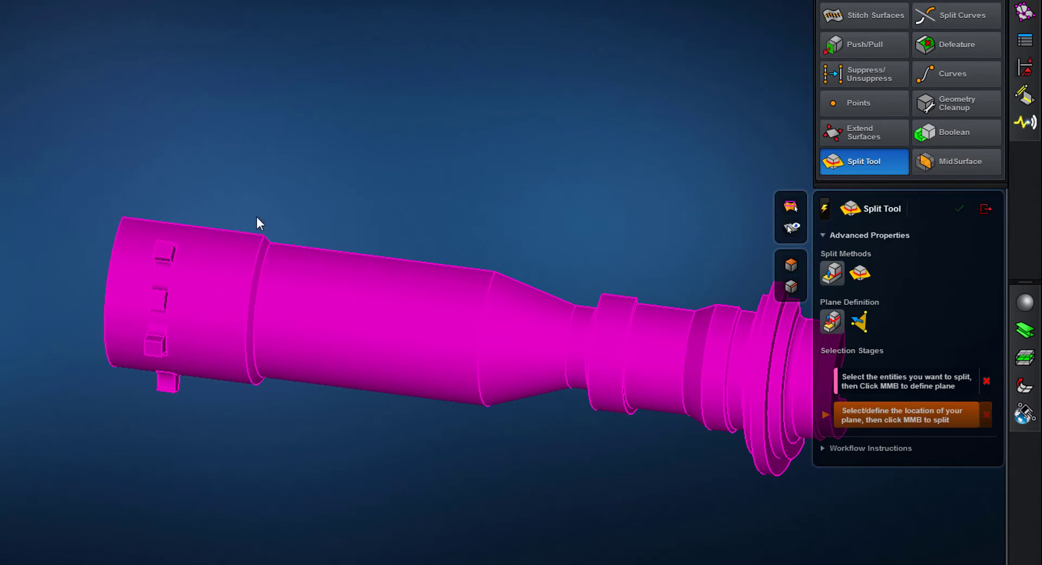
left_click(207, 227)
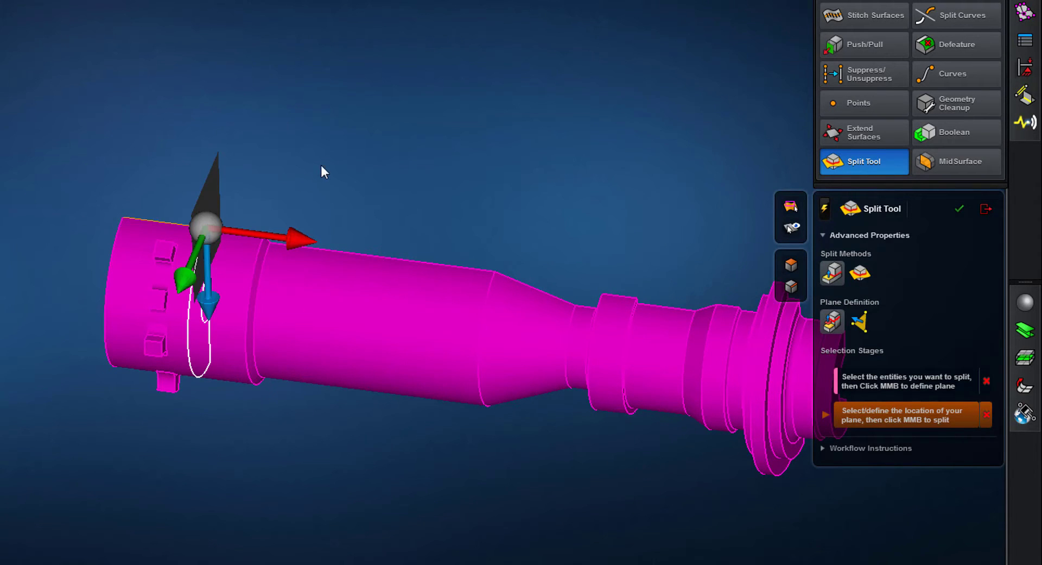
mouse_move(347, 139)
right_mouse_down()
mouse_move(336, 148)
mouse_move(347, 132)
right_mouse_up()
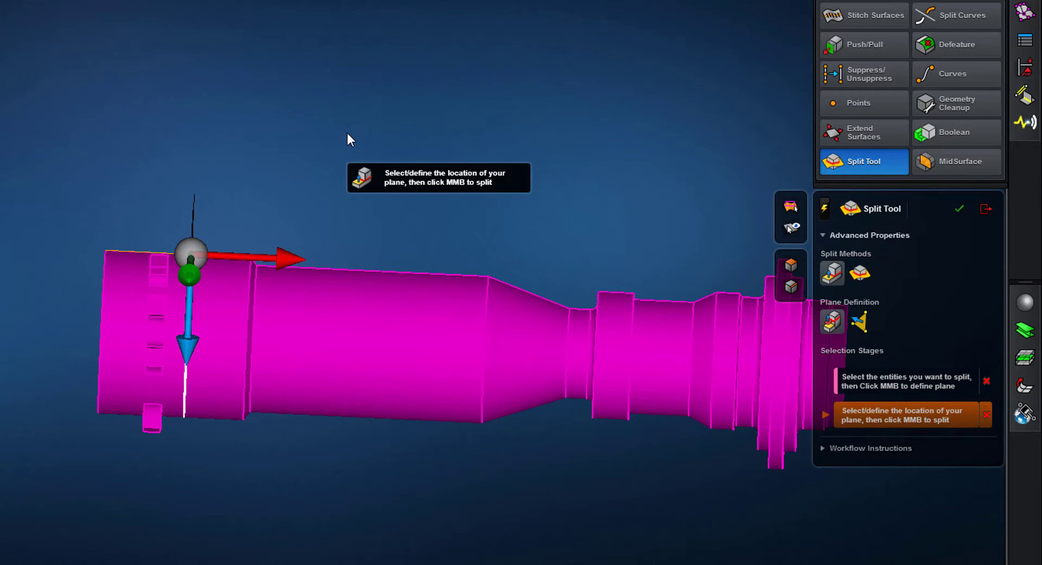
middle_click(357, 110)
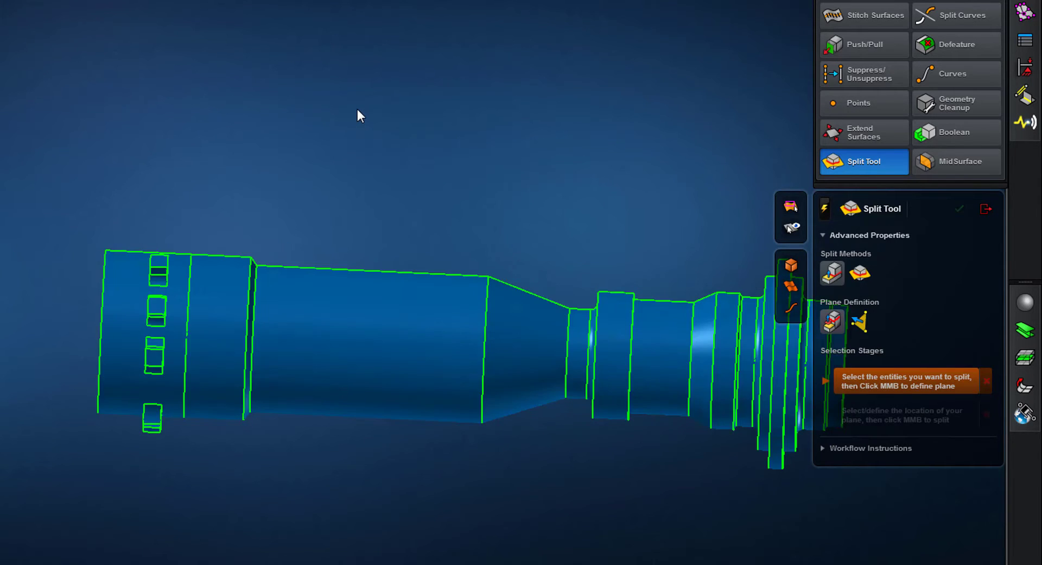
- Split the shaft's end piece with a second perpendicular plane between the raised blocks and the open end, and close the Split Tool
right_click_drag(354, 112, 313, 169)
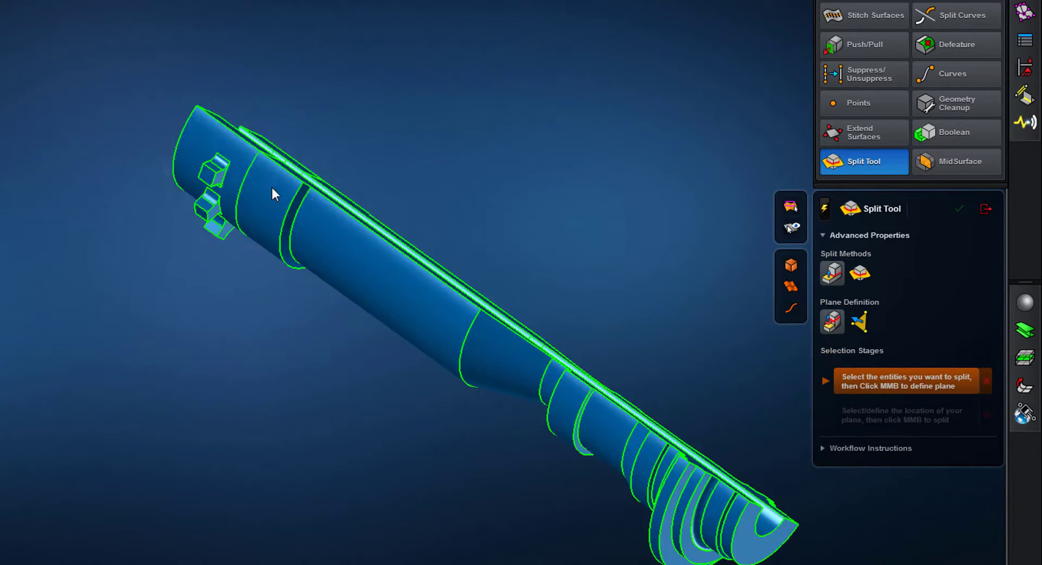
right_click_drag(360, 140, 219, 136)
left_click(180, 175)
middle_click(248, 128)
left_click(154, 191)
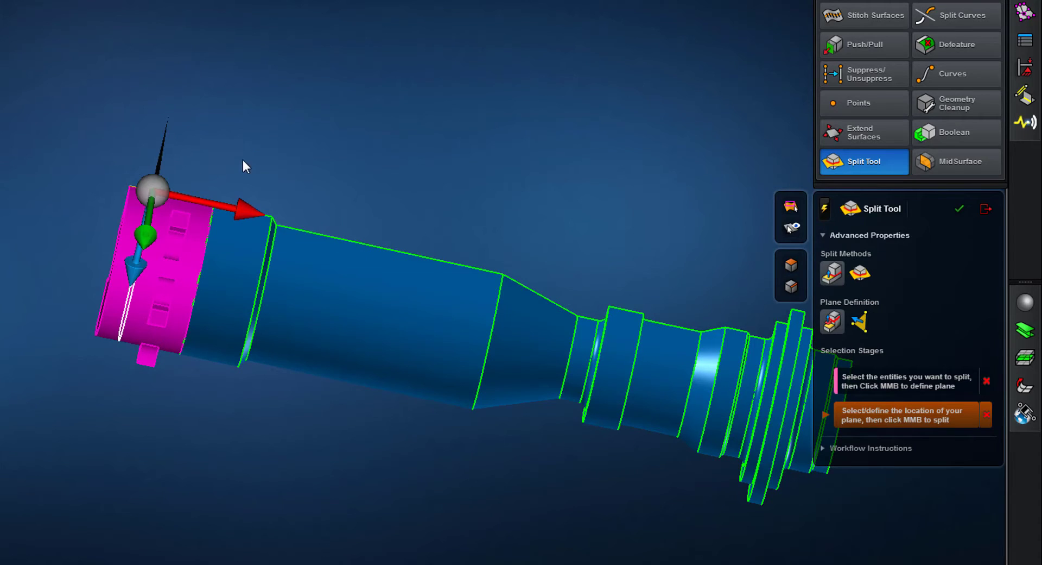
mouse_move(287, 110)
right_mouse_down()
mouse_move(284, 133)
mouse_move(281, 118)
right_mouse_up()
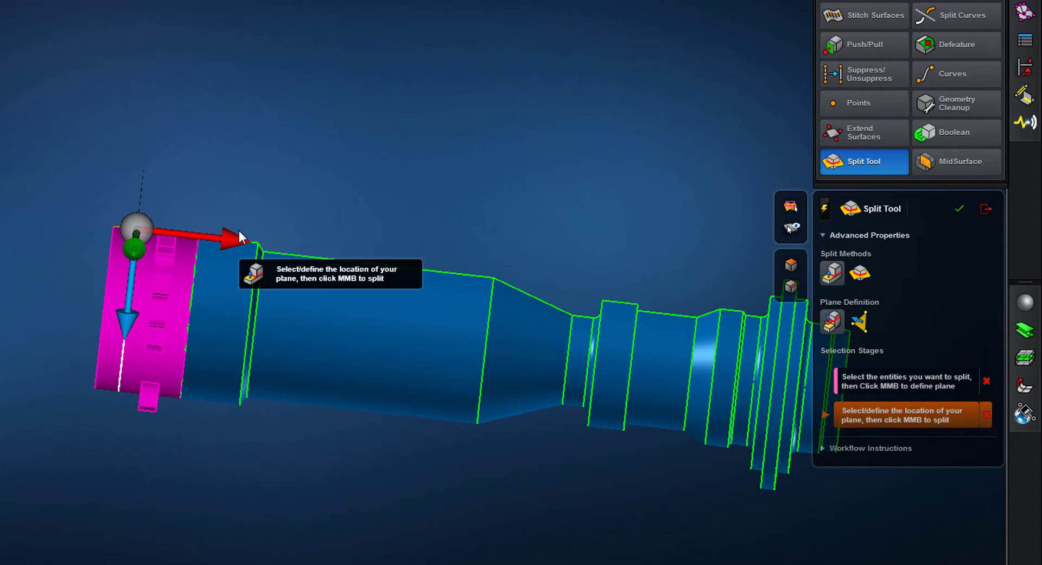
left_click_drag(246, 240, 223, 237)
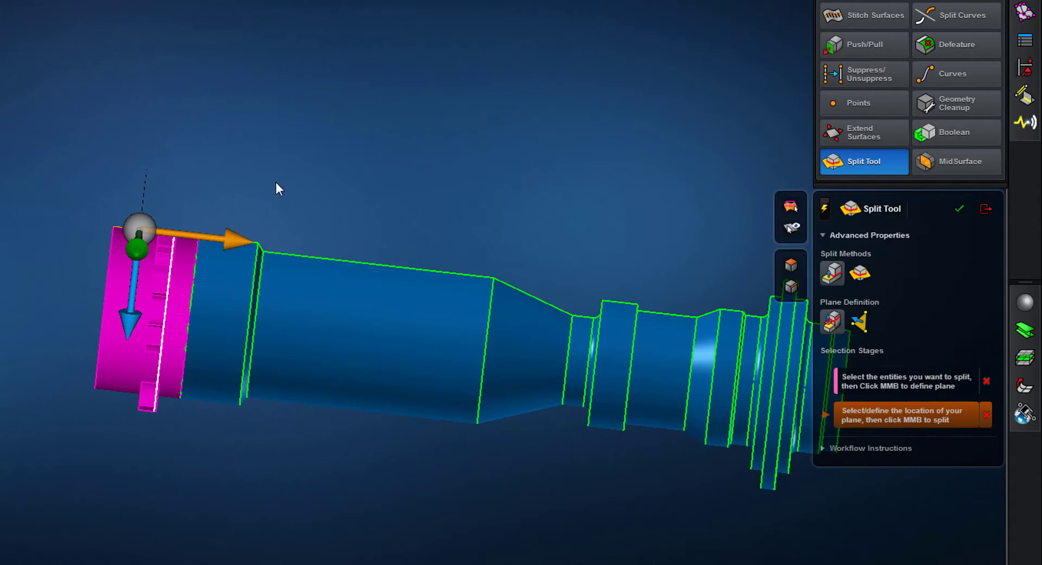
middle_click_drag(304, 158, 279, 145)
right_click_drag(278, 142, 360, 33)
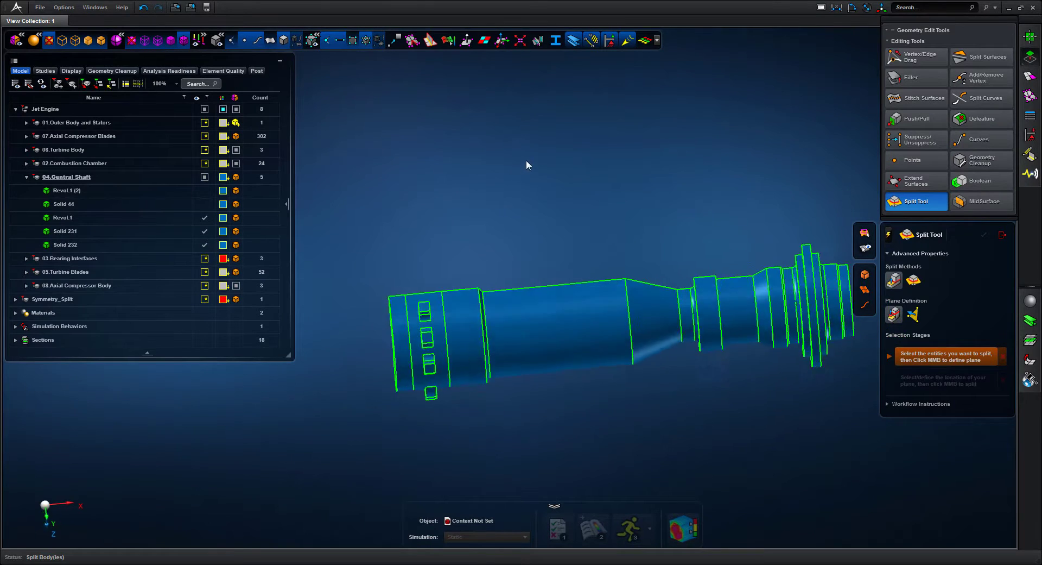
mouse_move(527, 165)
right_mouse_down()
mouse_move(555, 177)
mouse_move(538, 158)
right_mouse_up()
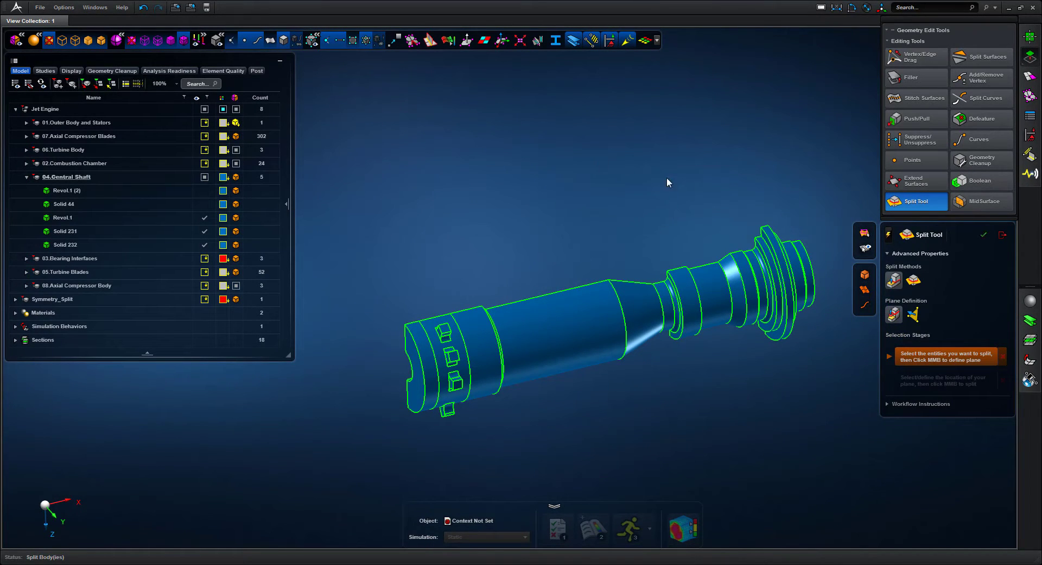
left_click(1002, 235)
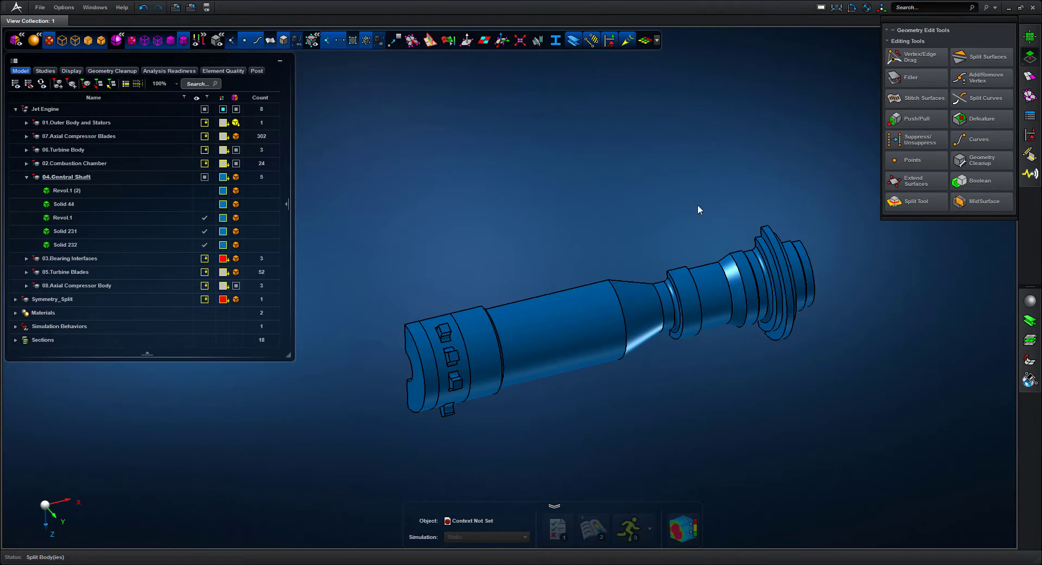
- Apply Auto Color to the three shaft solids Revol.1, Solid 231 and Solid 232
left_click(119, 217)
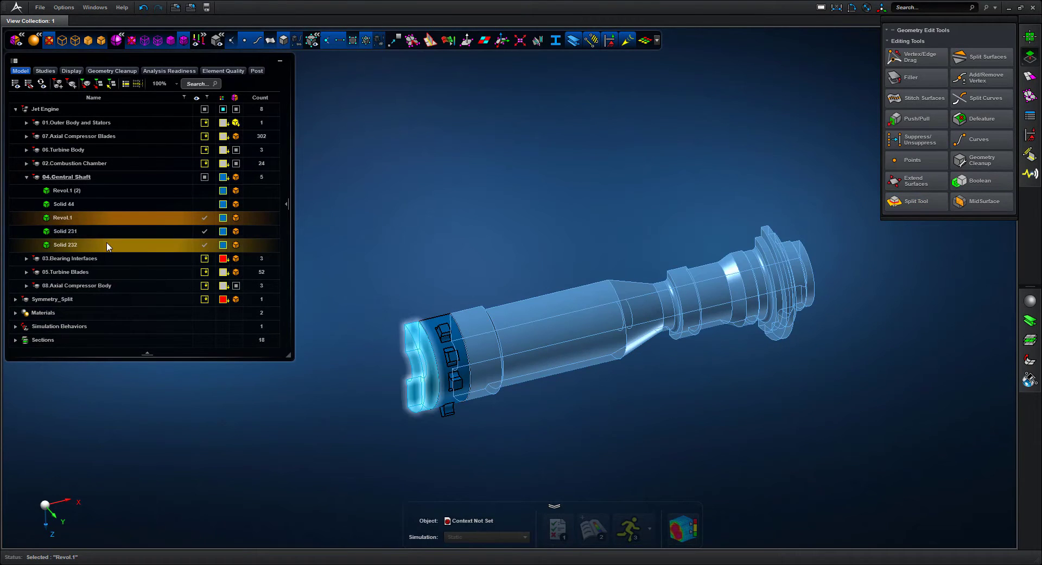
left_click(107, 245, "shift")
right_click(107, 243)
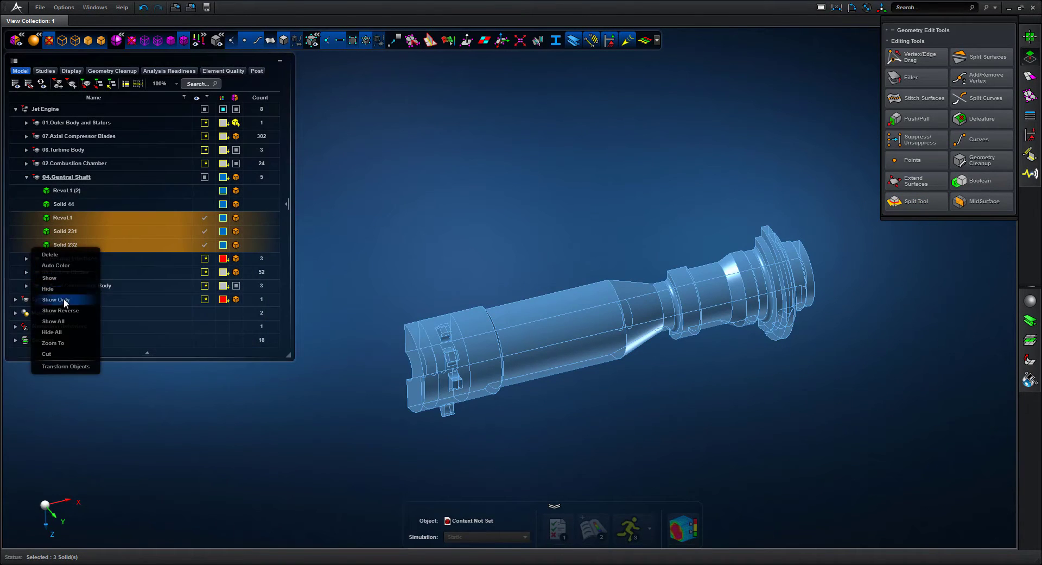
left_click(58, 265)
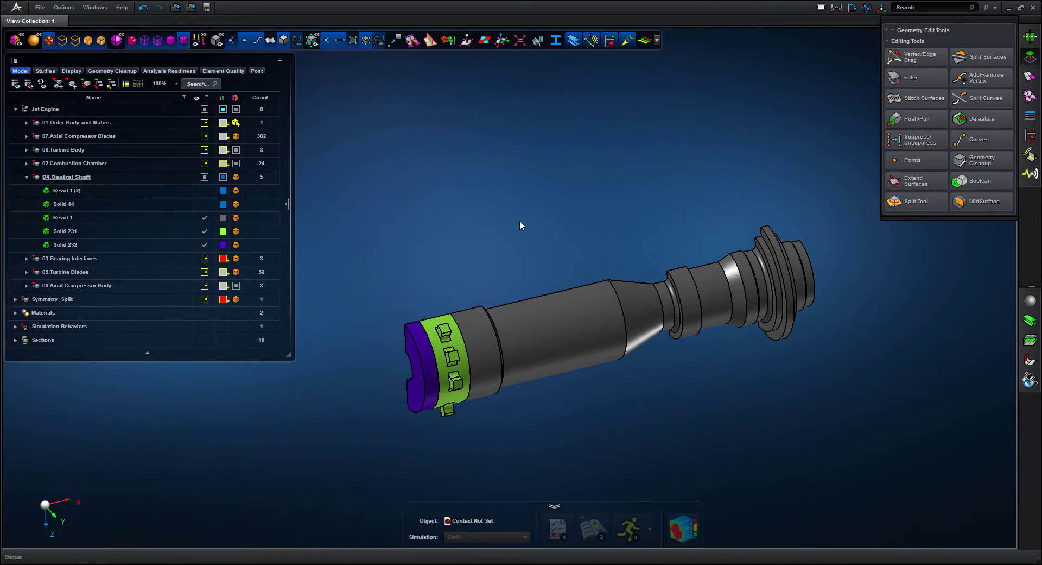
- Start the 2.5D Meshing tool and check the color coding of the three shaft solids
left_click(1031, 78)
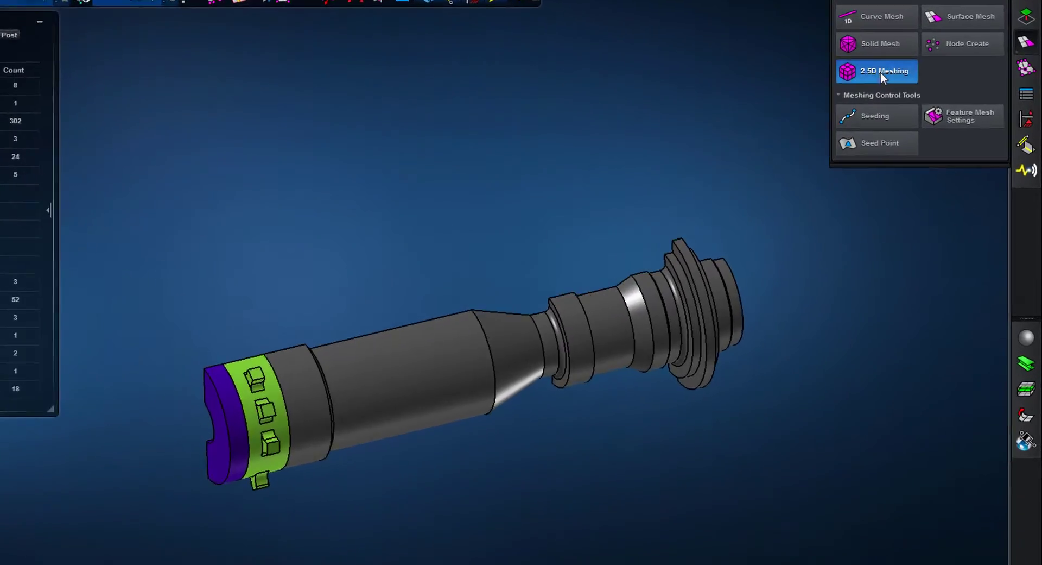
left_click(919, 98)
middle_click_drag(294, 175, 333, 209)
scroll(333, 209, "down", 2)
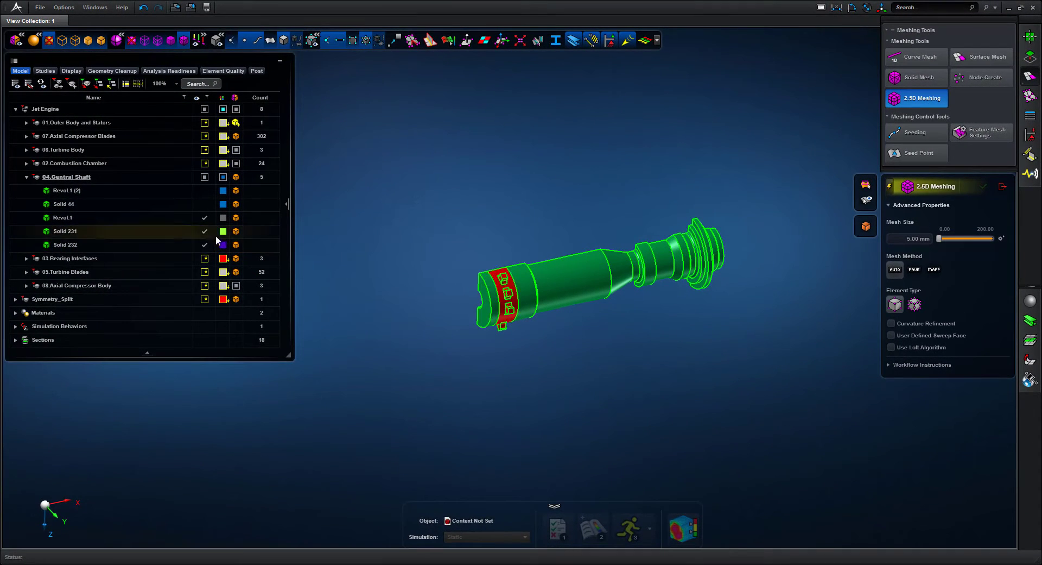
- Hide Solid 231, check the two remaining green shaft solids, and close the 2.5D Meshing tool
left_click(205, 233)
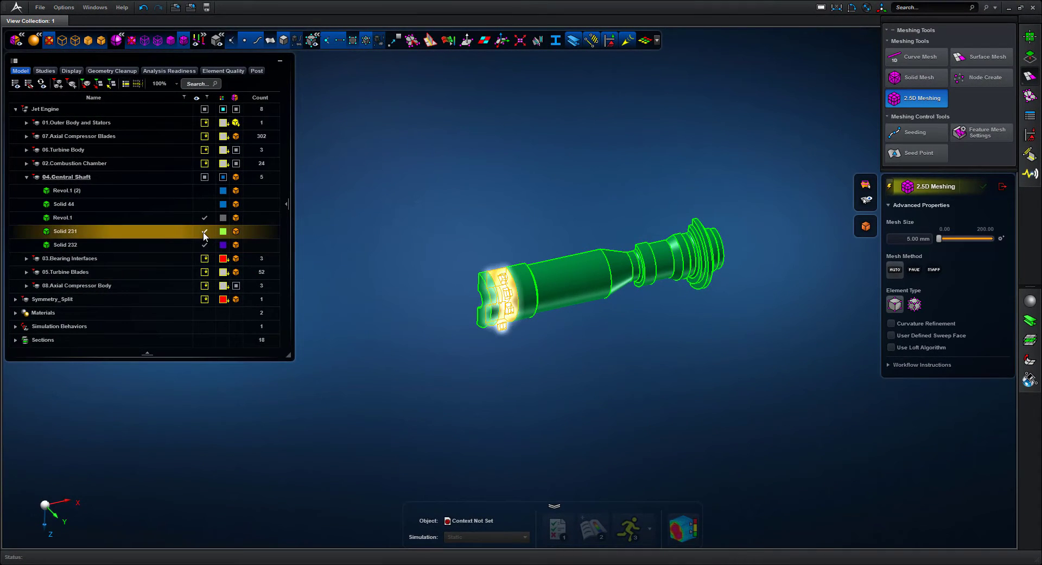
left_click(205, 233)
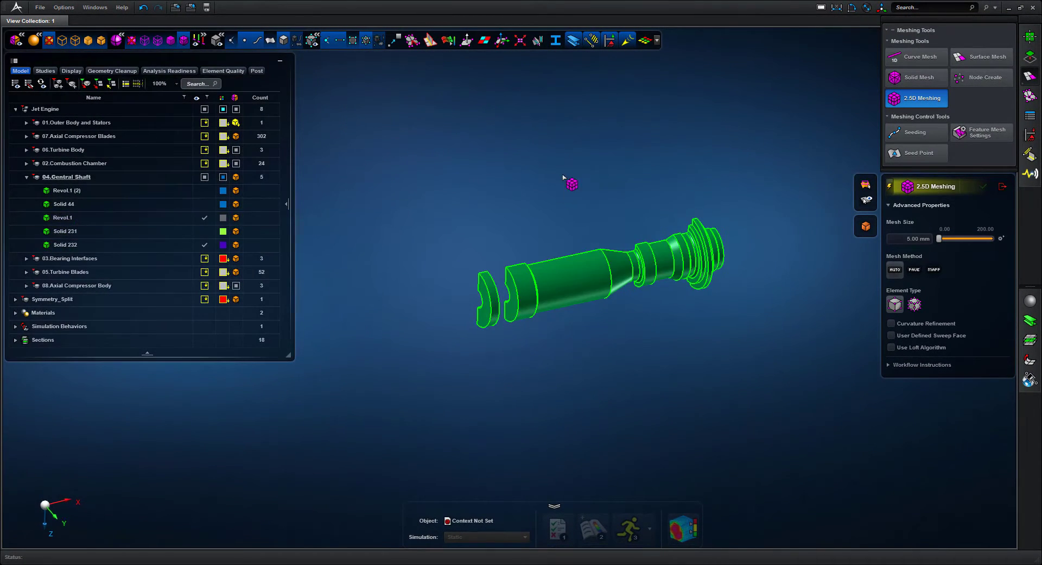
middle_click_drag(561, 182, 616, 245)
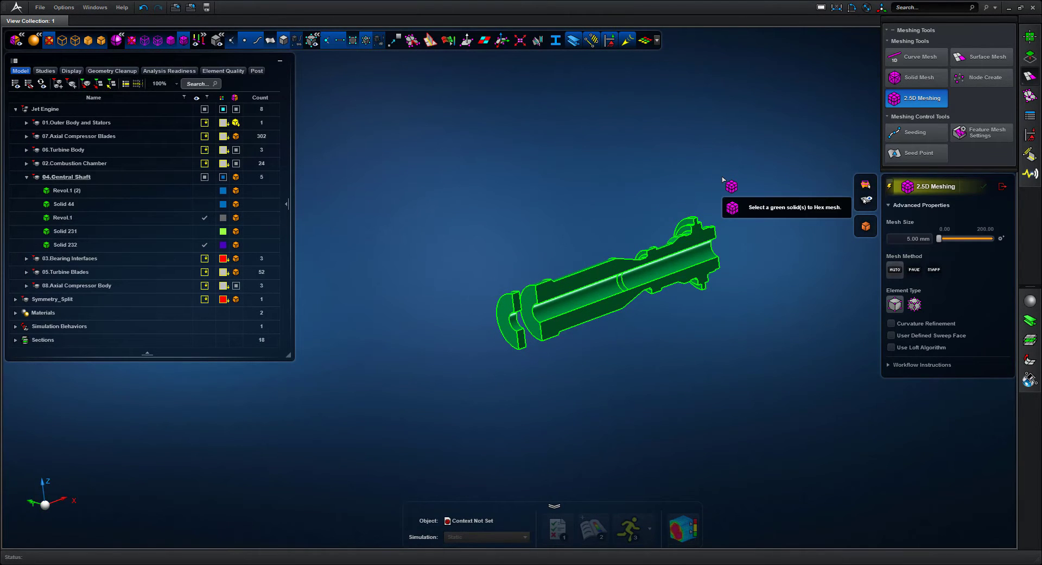
left_click(1002, 186)
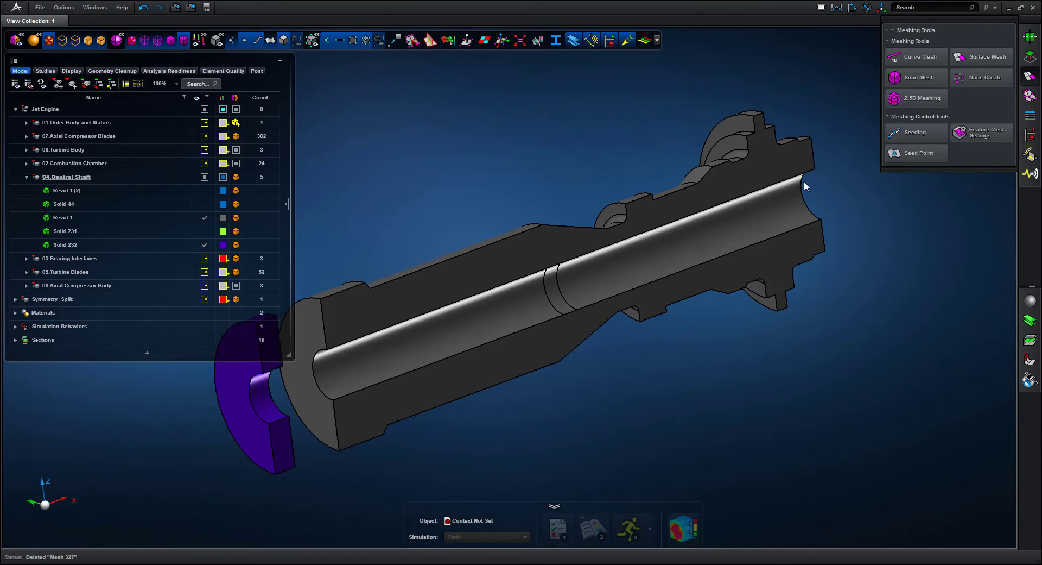
- Hex mesh the shaft's thin end piece, Solid 232, using 2.5D Meshing with a 5.00 mm mesh size and the Auto method
scroll(499, 175, "down", 2)
right_click_drag(521, 159, 714, 121)
scroll(714, 125, "up", 2)
left_click(914, 79)
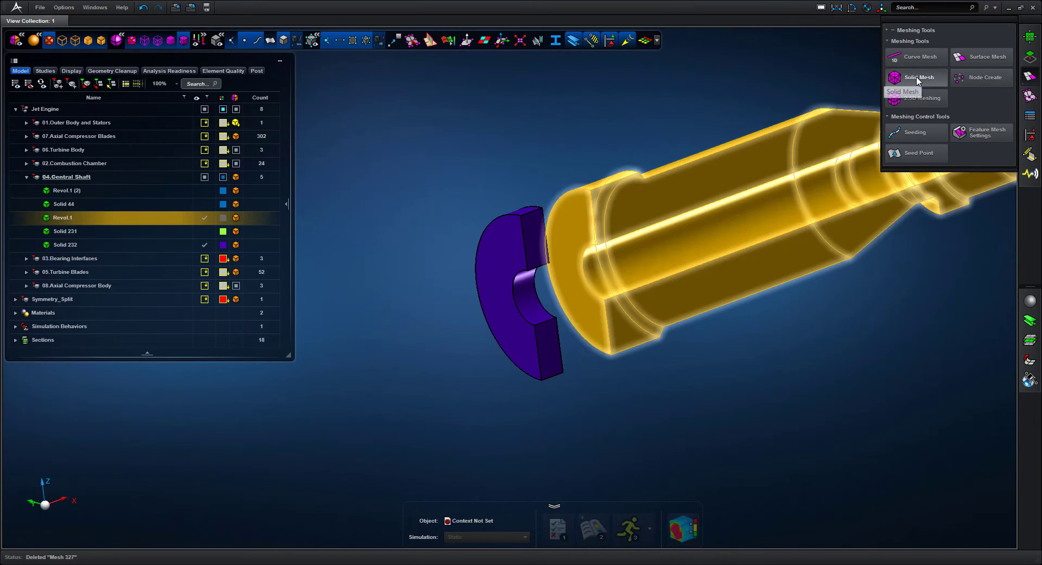
left_click(920, 100)
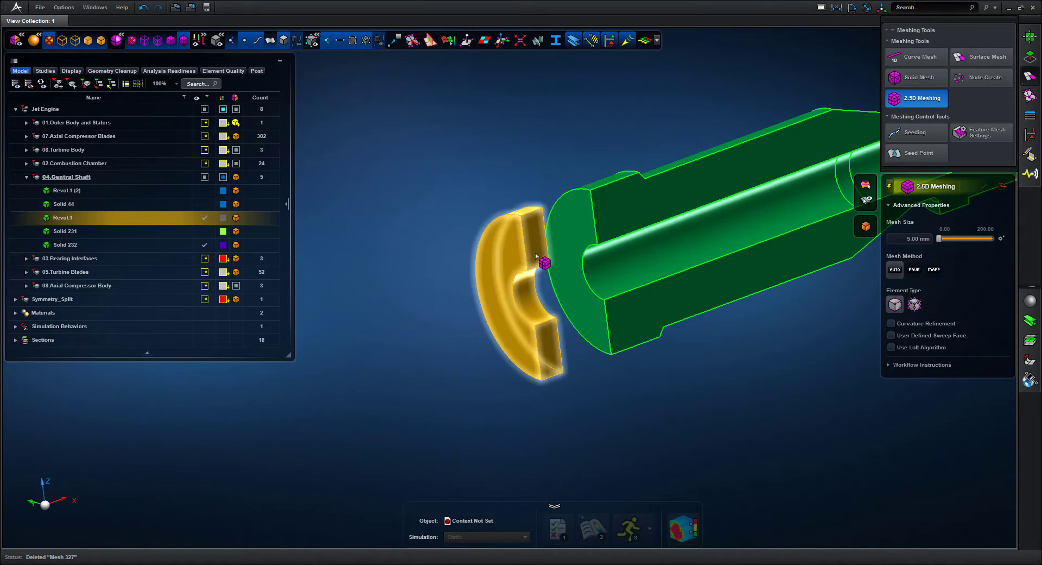
left_click(503, 249)
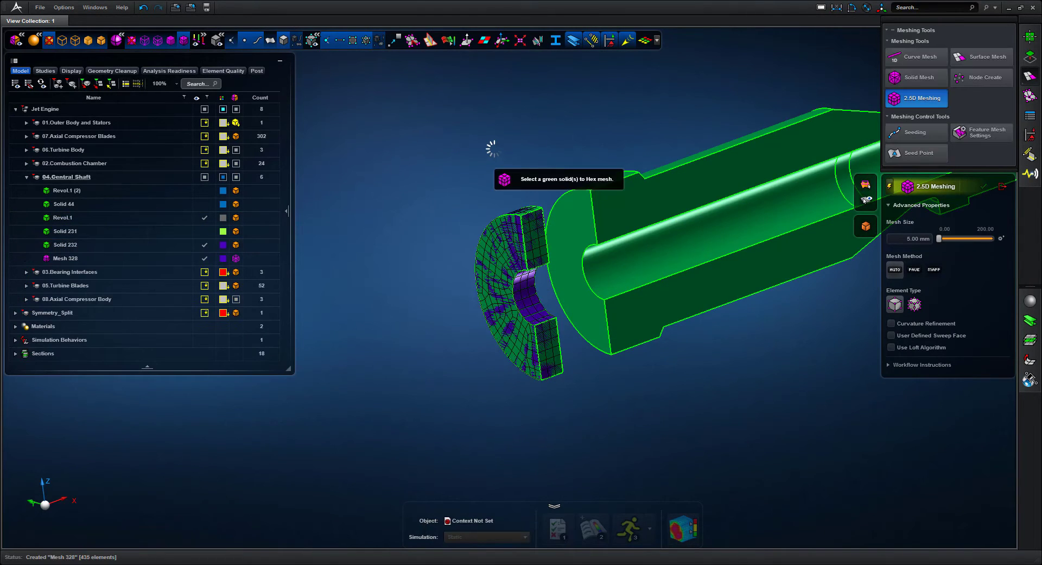
- Temporarily hide the solid geometry to examine the end piece's hex mesh from several angles, and show the geometry again
left_click(284, 42)
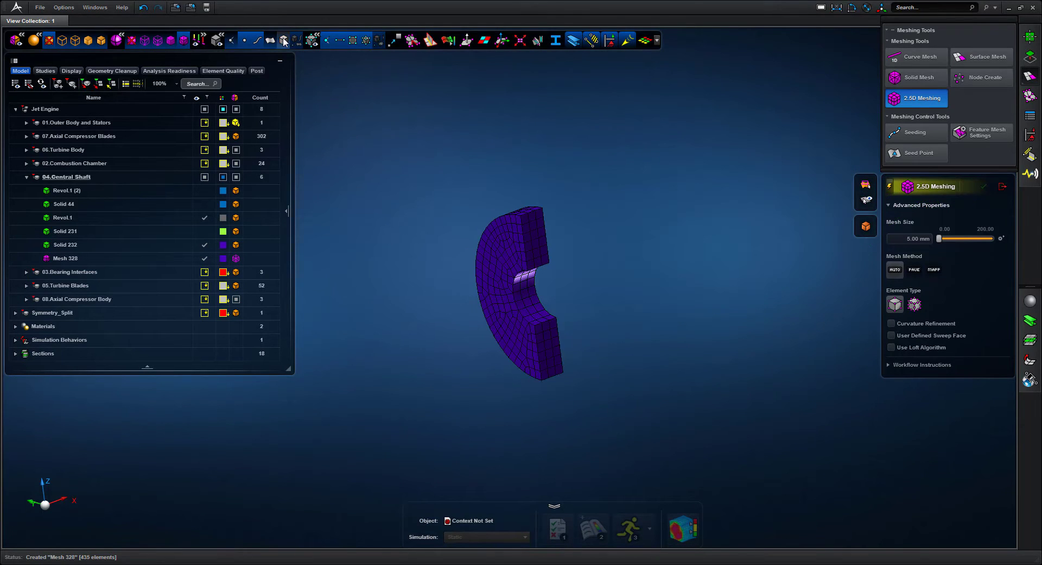
middle_click_drag(444, 165, 470, 162)
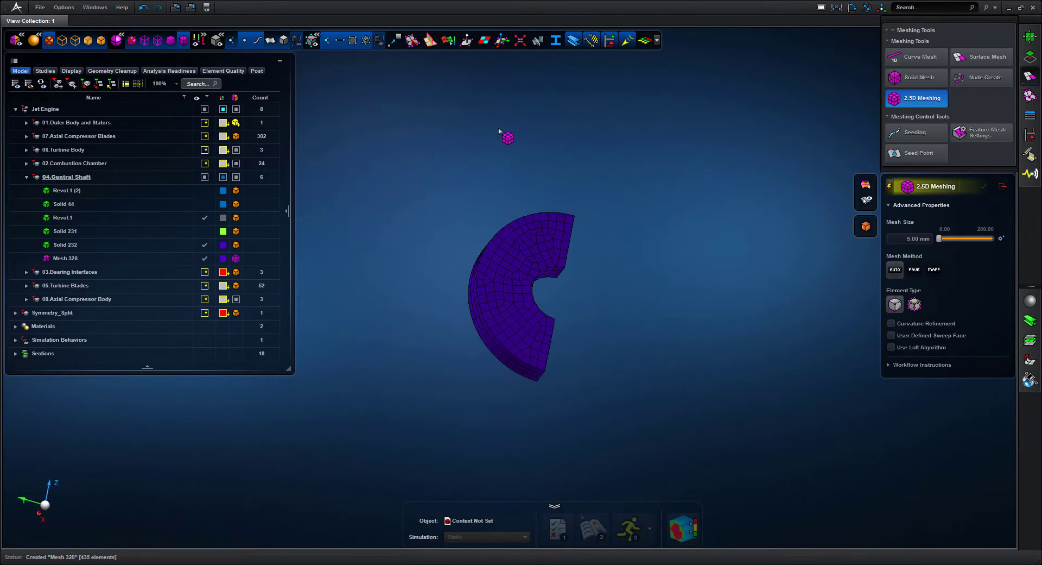
right_click_drag(497, 129, 440, 157)
left_click(284, 41)
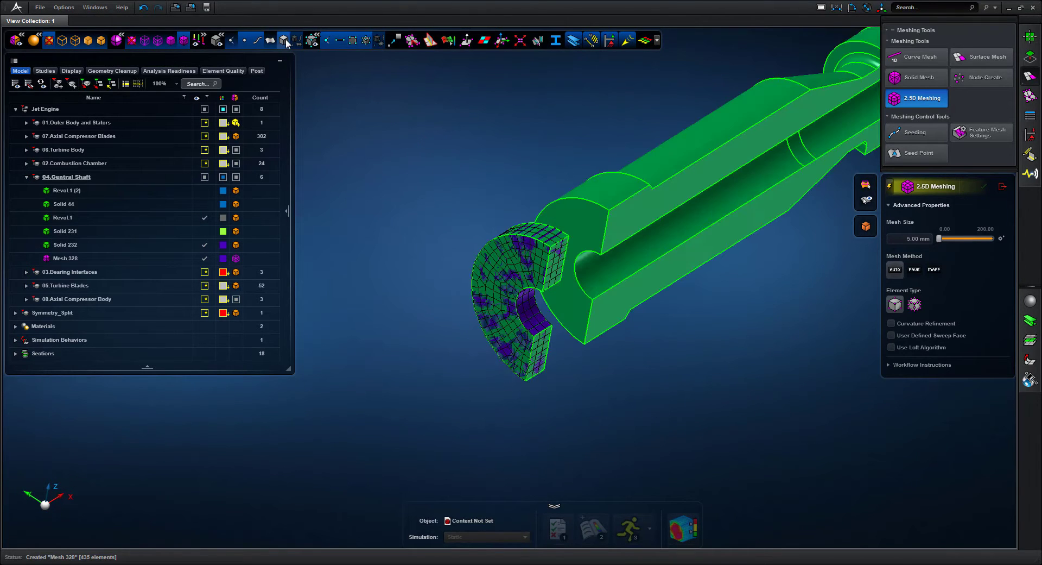
- Close 2.5D Meshing and isolate the main shaft body Revol.1 in the view
left_click(1002, 186)
middle_click_drag(593, 125, 500, 205)
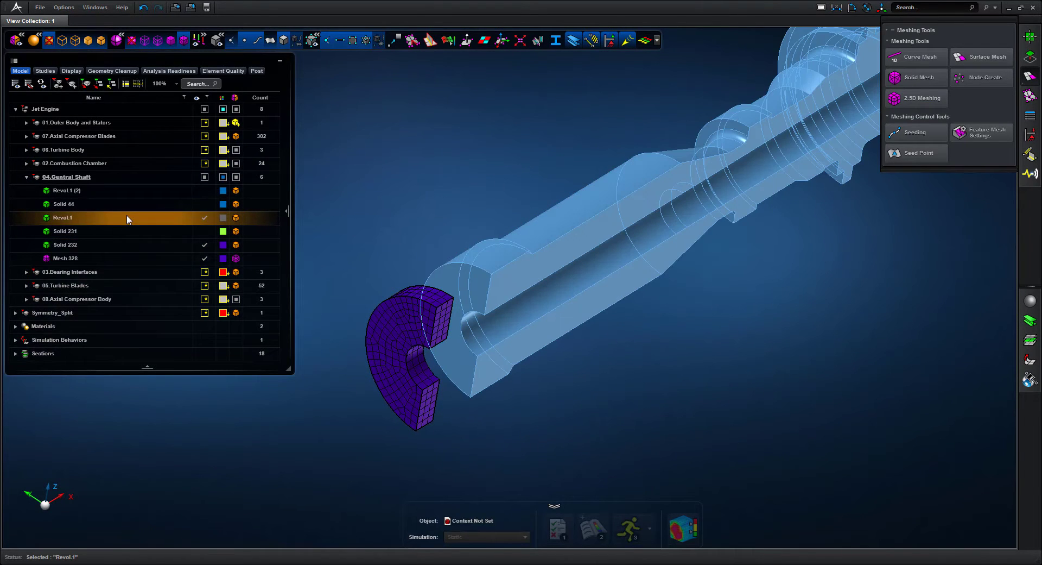
right_click(126, 214)
left_click(81, 272)
middle_click_drag(565, 137, 487, 160)
scroll(486, 130, "down", 2)
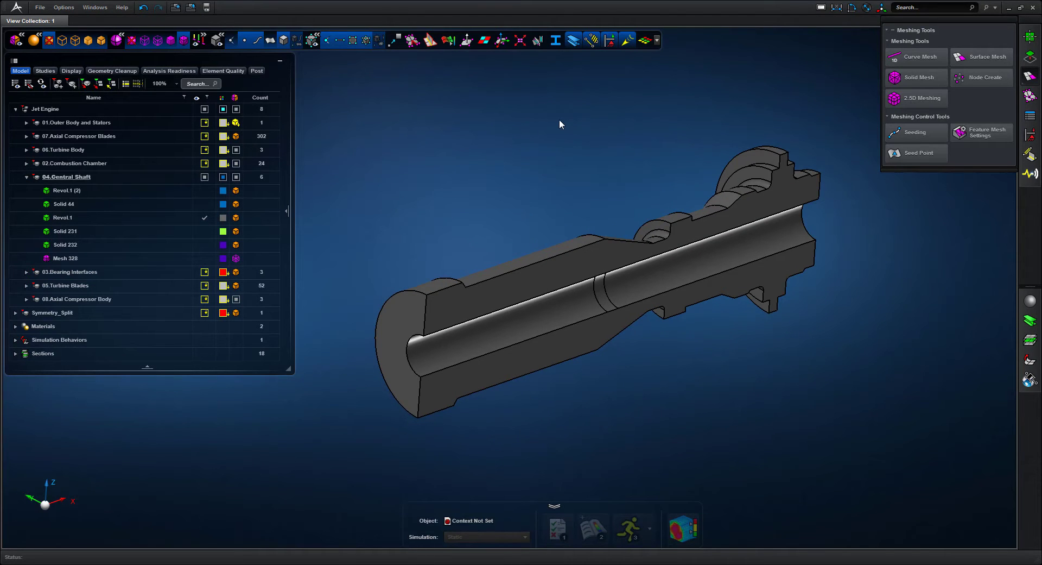
- Surface mesh the upper cut face of Revol.1 at 5.00 mm with Principal Axis Guided meshing turned off
left_click(978, 58)
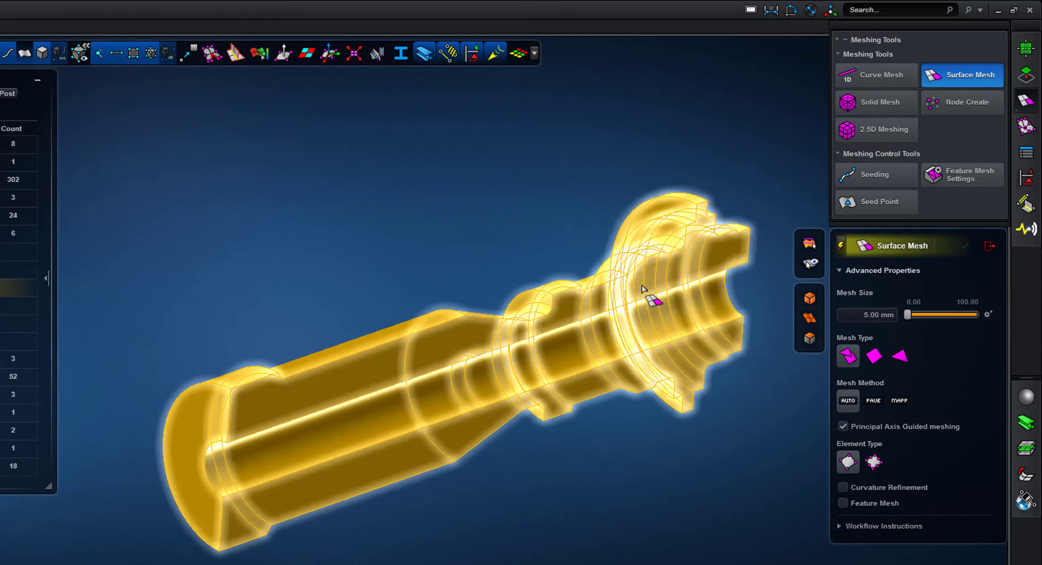
left_click(653, 276)
mouse_move(454, 200)
middle_mouse_down()
mouse_move(416, 178)
mouse_move(444, 193)
middle_mouse_up()
left_click(858, 427)
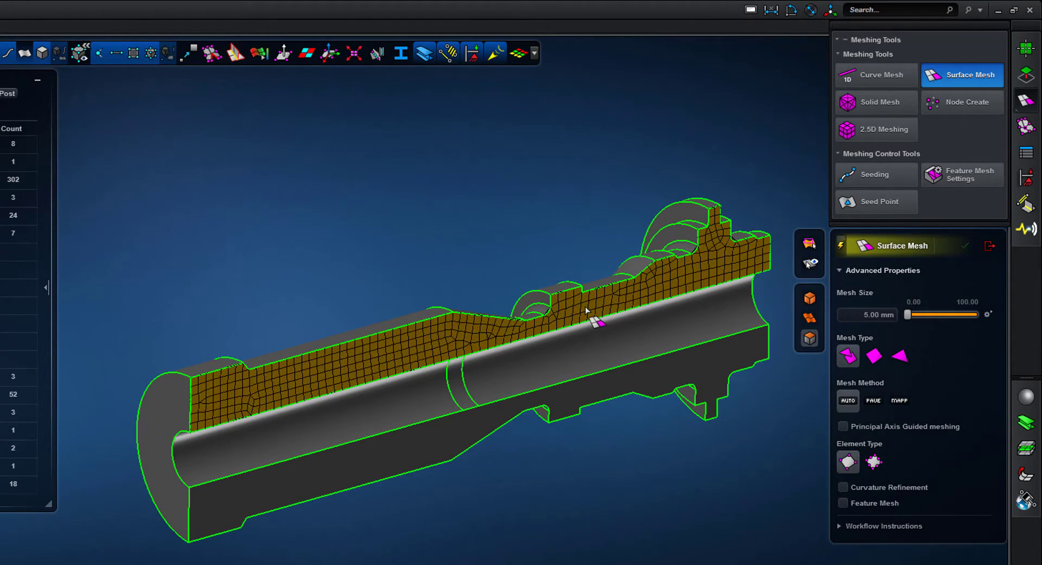
middle_click_drag(465, 225, 457, 206)
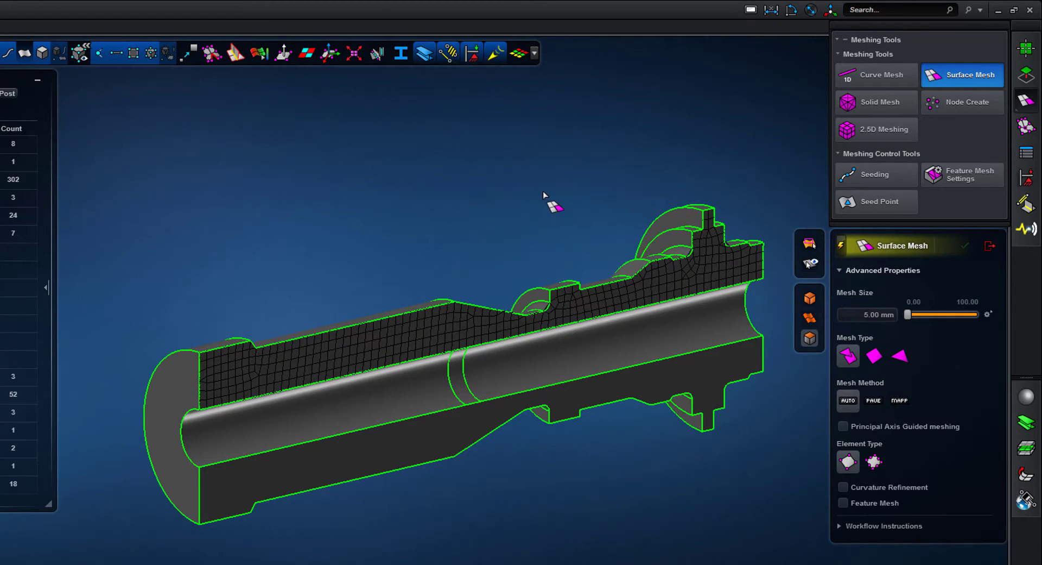
- Hex mesh Revol.1 using 2.5D Meshing at 5.00 mm and close the tool
left_click(887, 132)
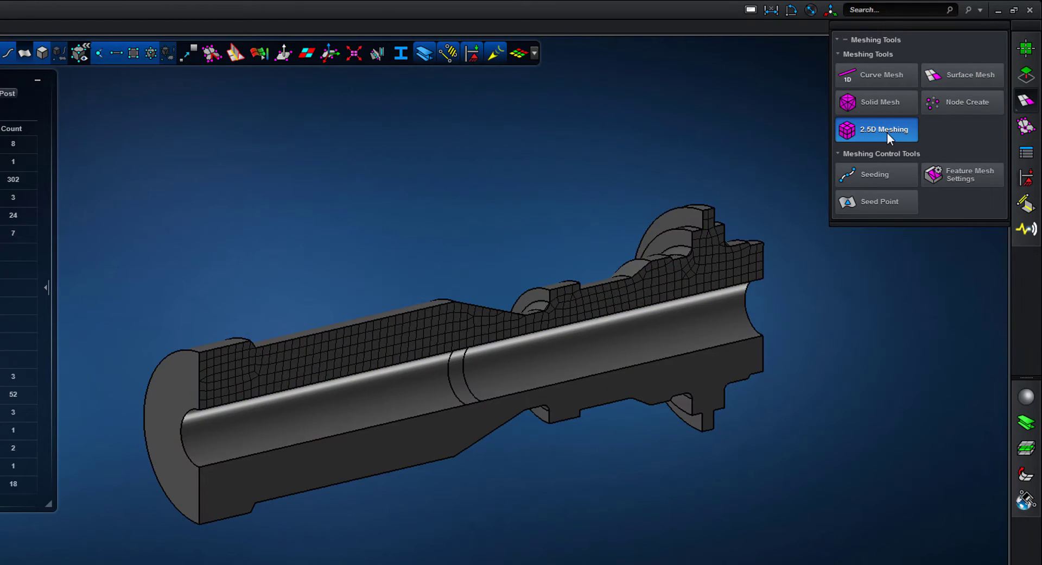
left_click(608, 362)
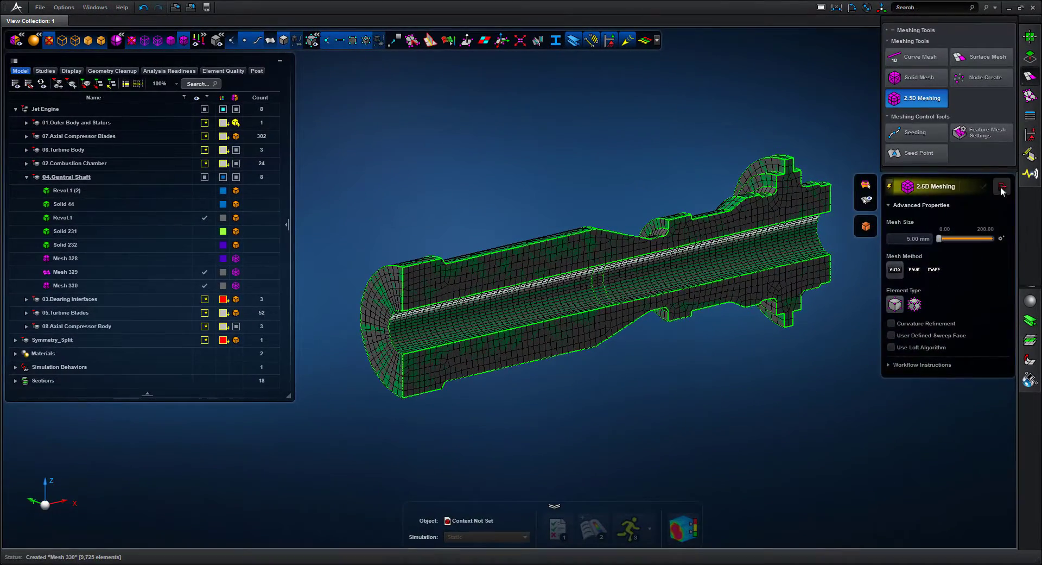
left_click(990, 246)
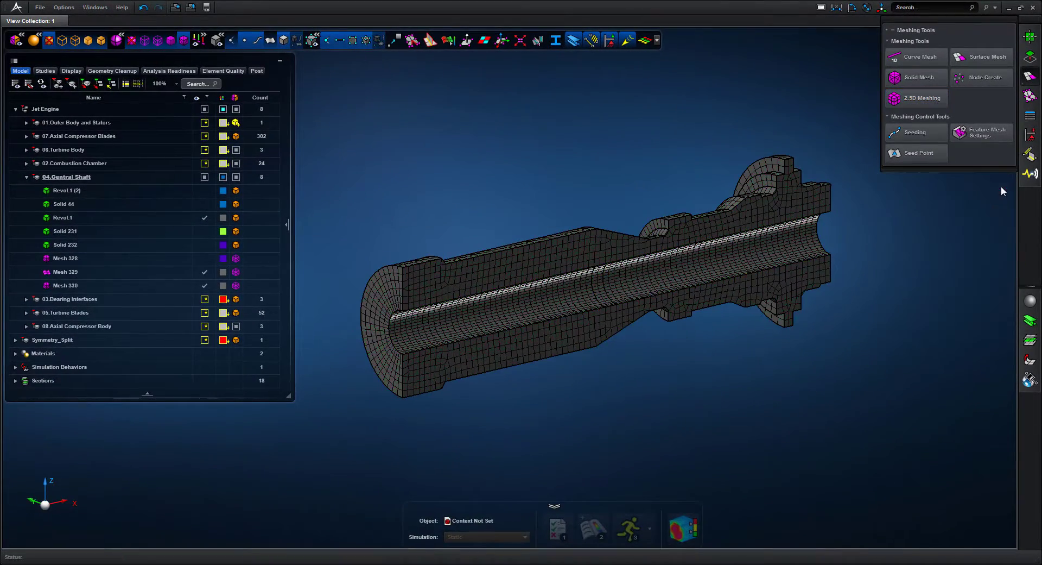
- Delete the surface mesh Mesh 329 from the central shaft part
left_click(129, 272)
right_click(128, 272)
left_click(82, 296)
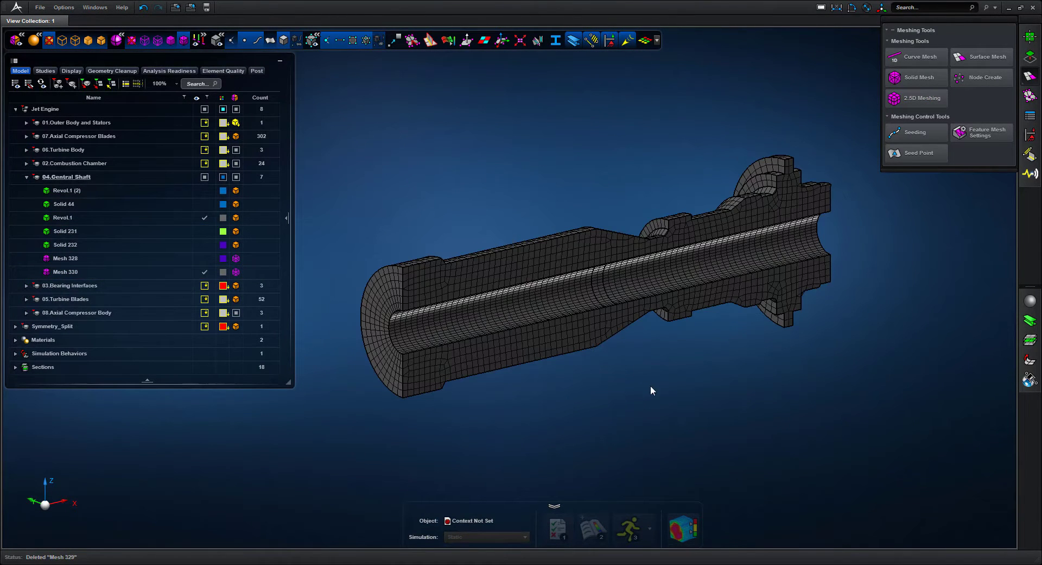
- Show Mesh 328 and Solid 232 again alongside the meshed shaft body and fit the view
left_click(204, 258)
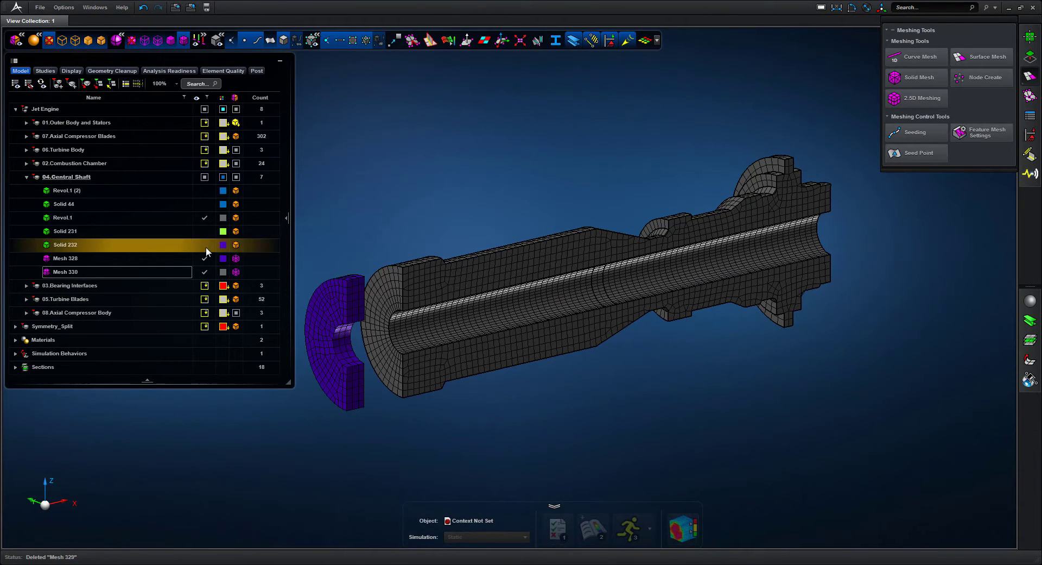
left_click(204, 245)
key("f")
scroll(503, 139, "down", 3)
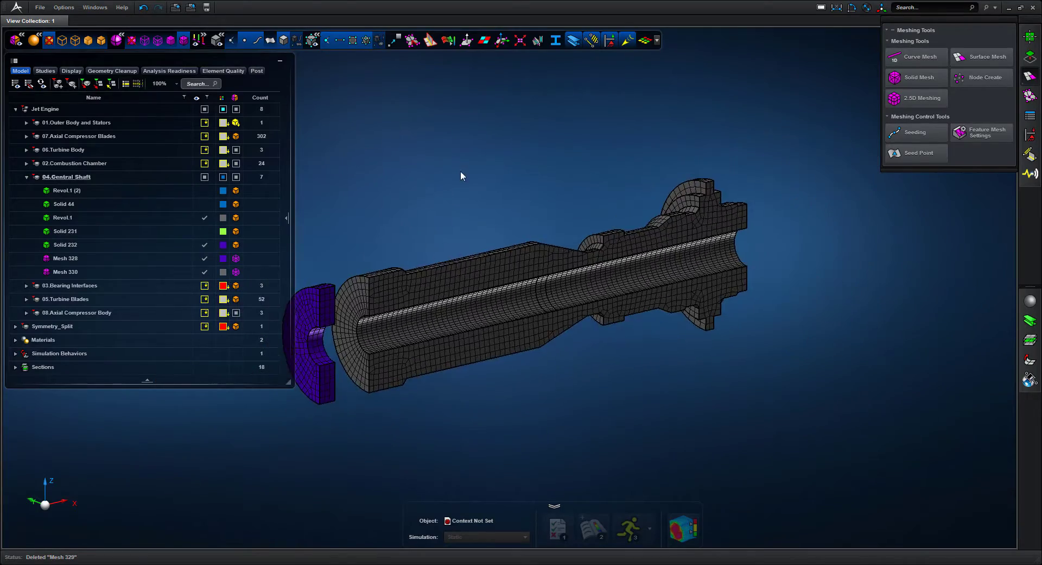
middle_click_drag(461, 171, 472, 109)
- Display the 3D aspect ratio quality of the shaft's hex meshes and isolate the elements in the Poor range
left_click(448, 41)
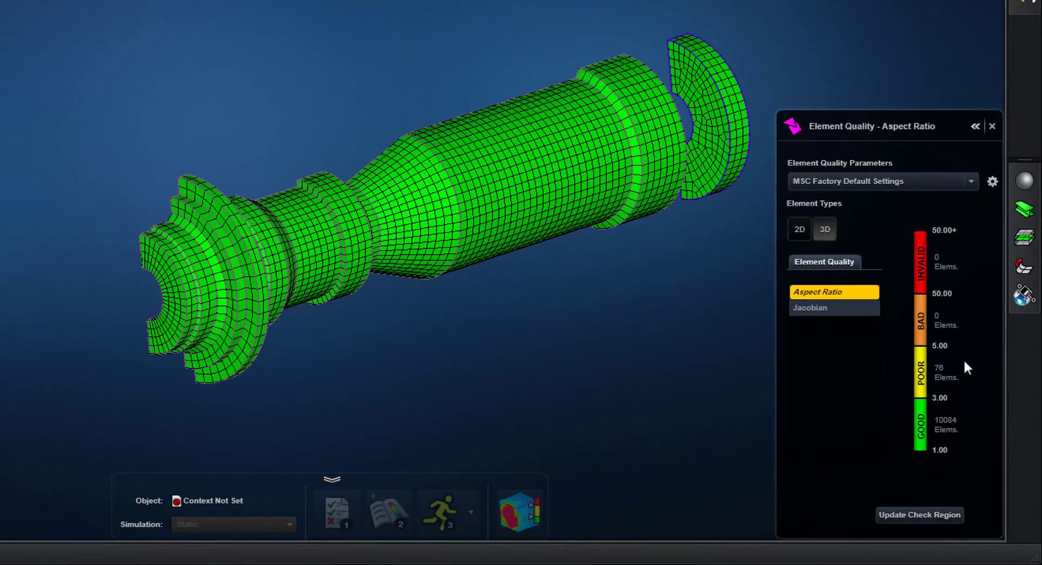
middle_click_drag(412, 76, 428, 119)
mouse_move(900, 447)
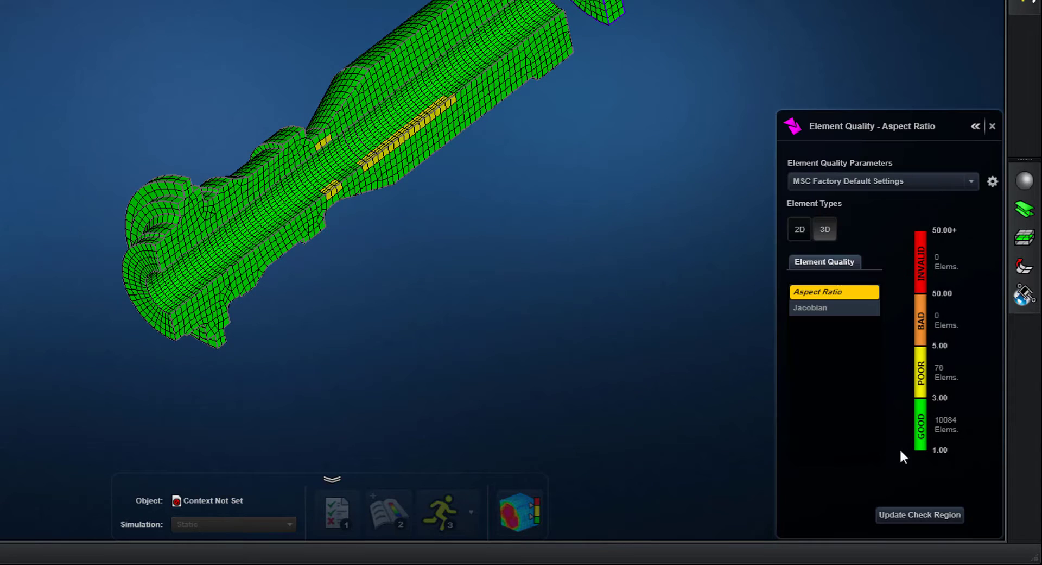
left_click(922, 369)
left_click(858, 389)
middle_click_drag(597, 212, 512, 221)
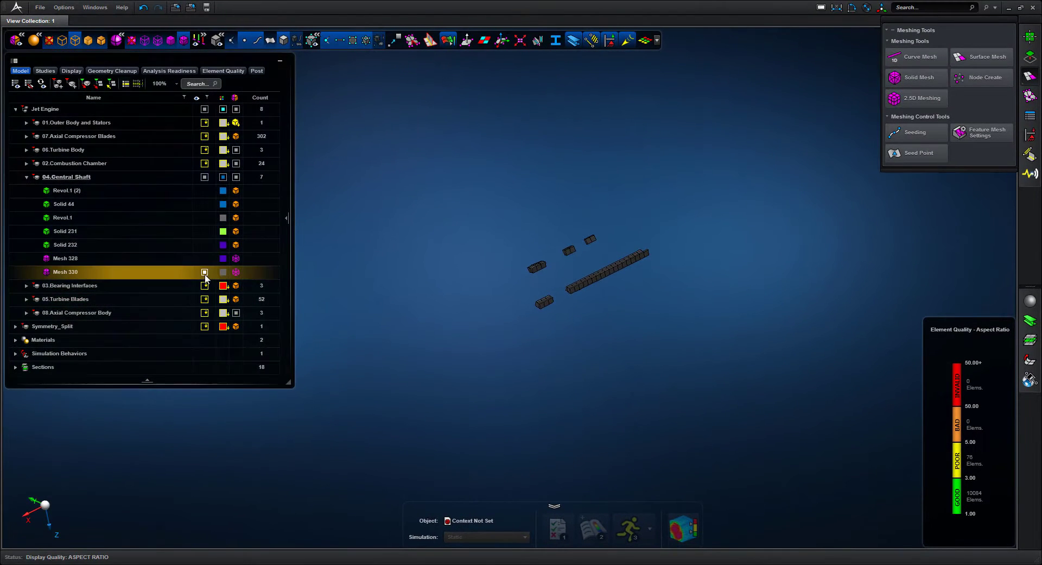
- Show all of Mesh 330 again and close the Element Quality display
left_click(205, 273)
left_click(205, 274)
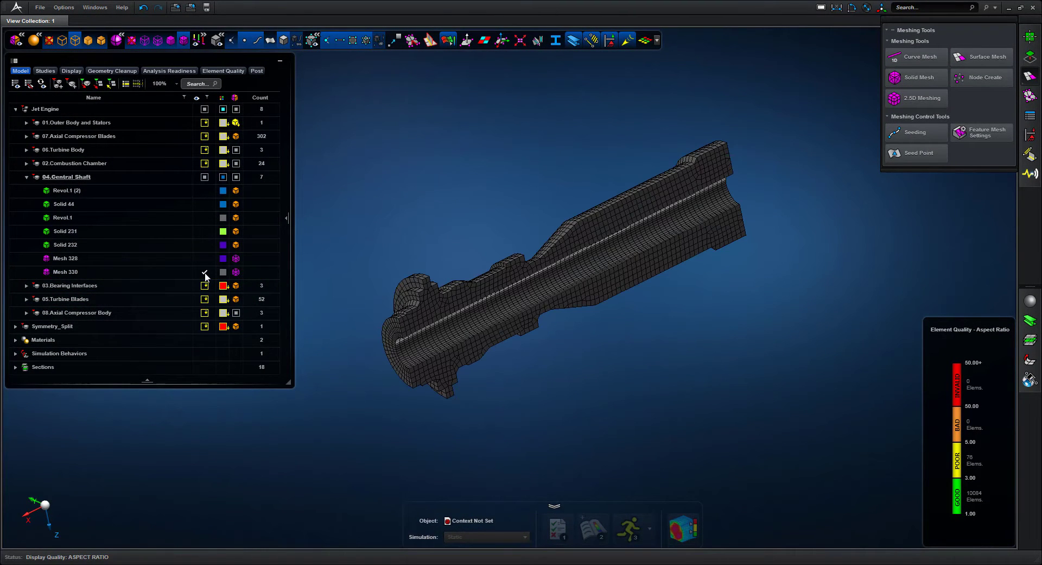
left_click(990, 320)
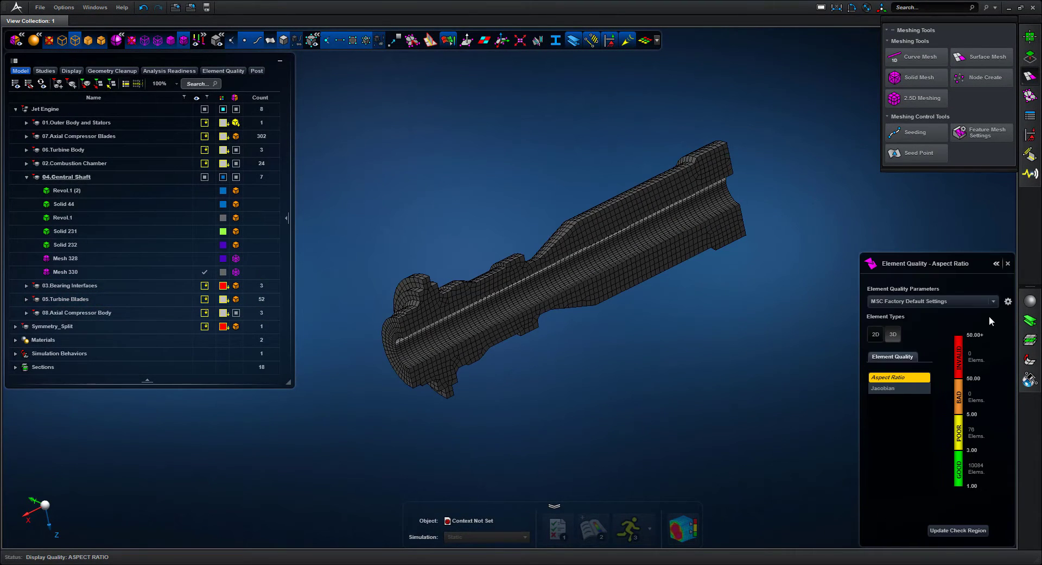
left_click(1009, 263)
- Mesh Solid 231, the ring with raised blocks, using Solid Mesh at 5.00 mm with Curvature Refinement enabled
middle_click_drag(755, 336, 672, 384)
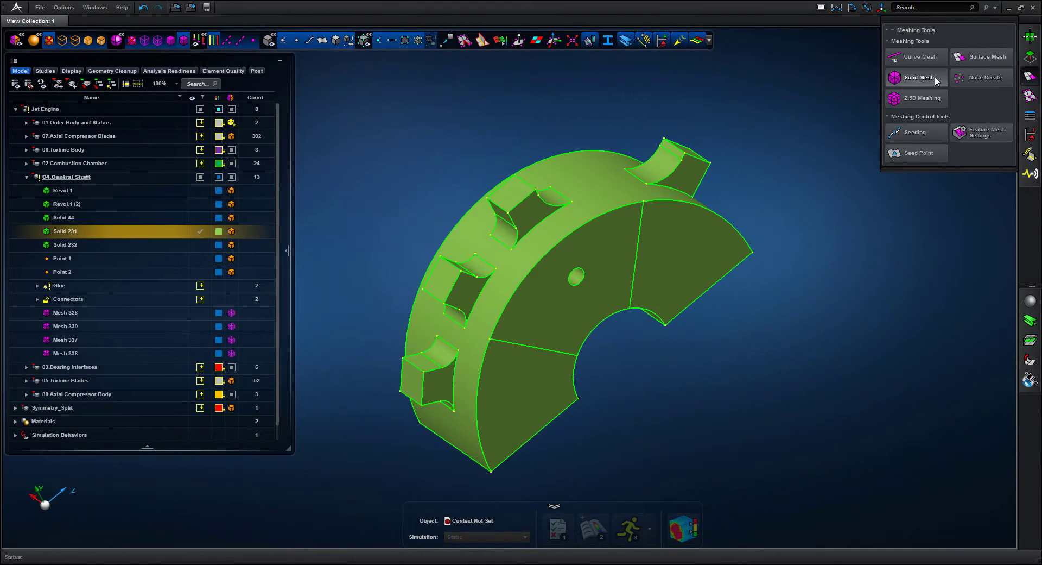
left_click(934, 79)
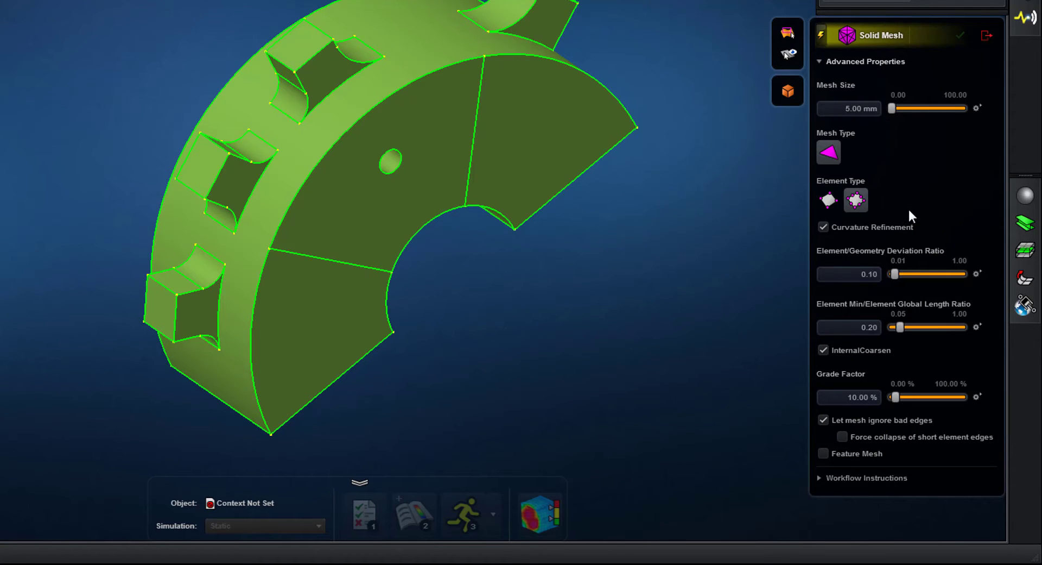
left_click(562, 122)
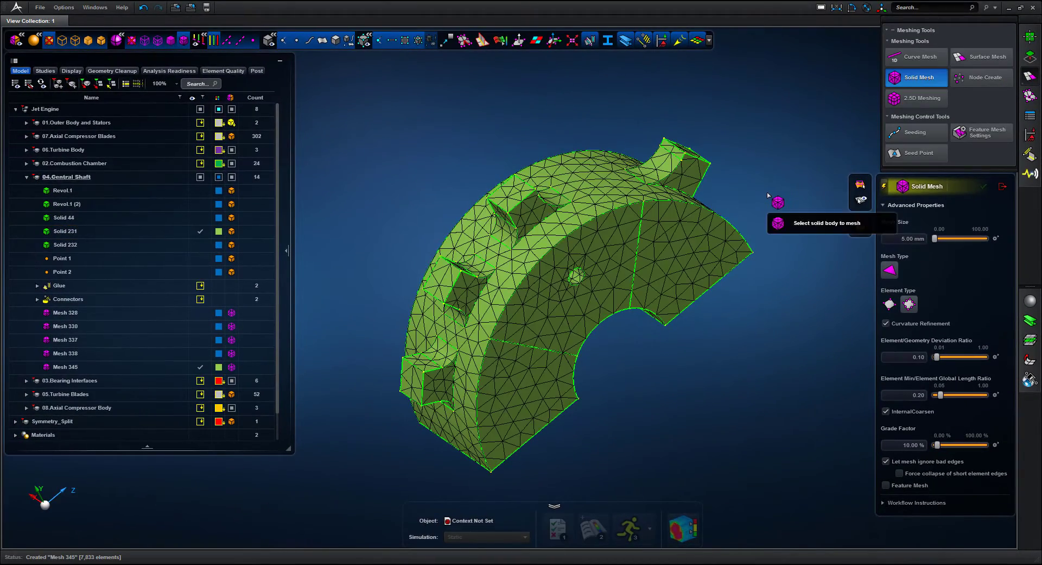
- Check the 3D aspect ratio quality of Solid 231's mesh and close the Element Quality display
mouse_move(767, 192)
middle_mouse_down()
mouse_move(813, 209)
mouse_move(757, 196)
mouse_move(766, 197)
middle_mouse_up()
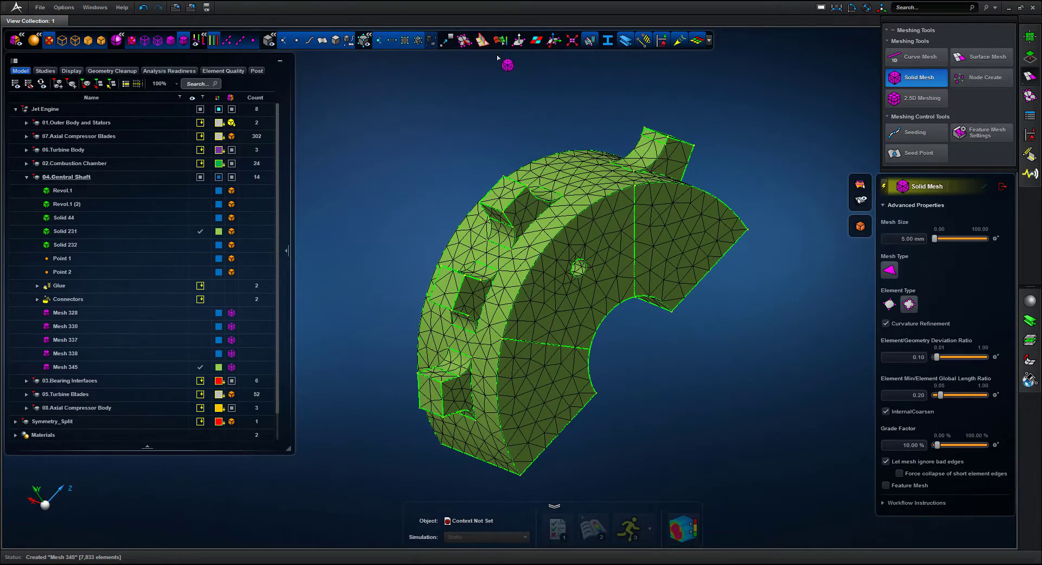
left_click(498, 42)
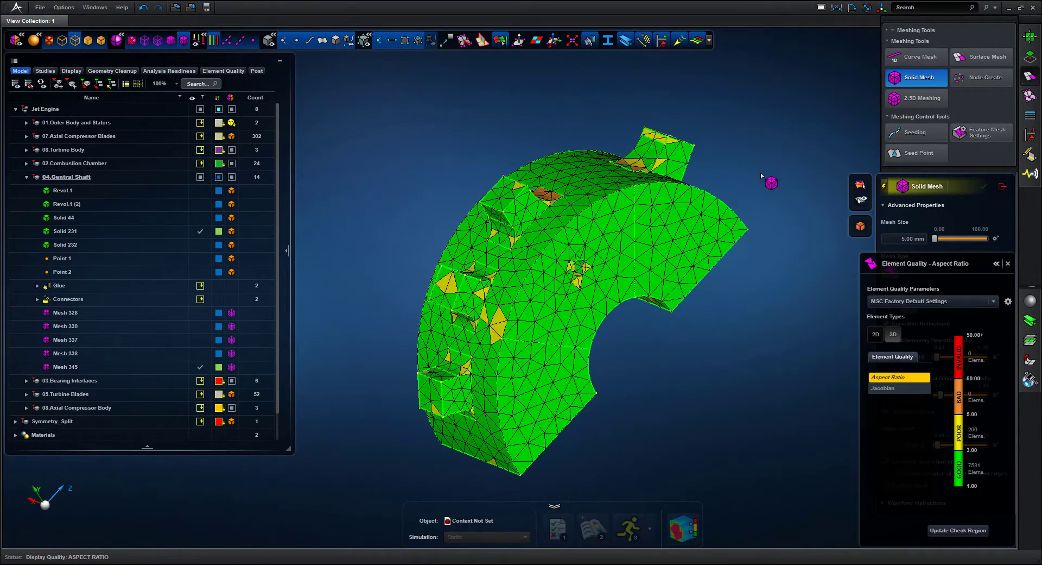
middle_click_drag(748, 181, 769, 172)
mouse_move(979, 337)
left_click(1008, 263)
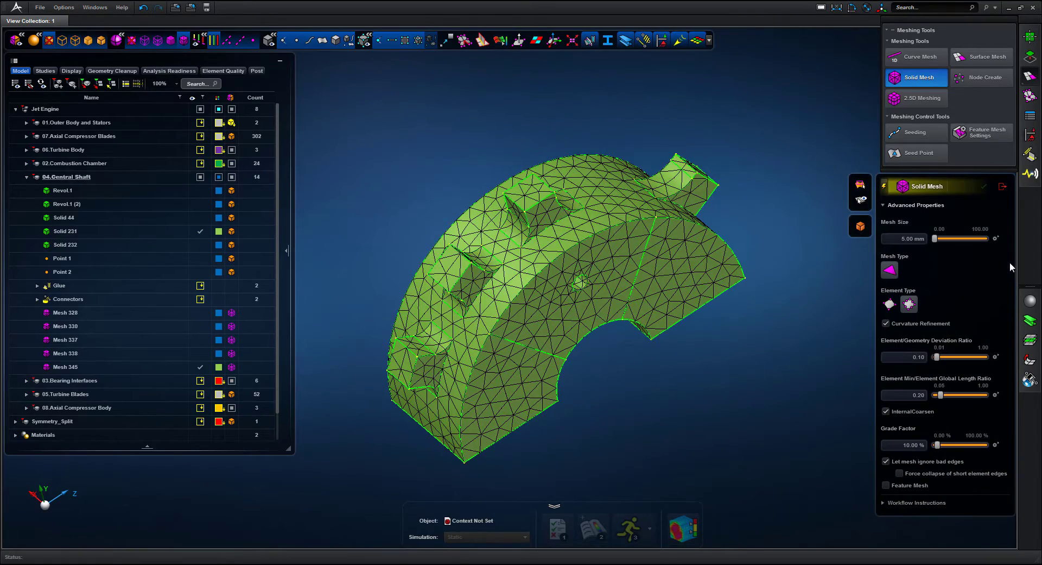
- Enable Feature Mesh in the Solid Mesh options, close that tool and open the Feature Mesh Settings
left_click(886, 485)
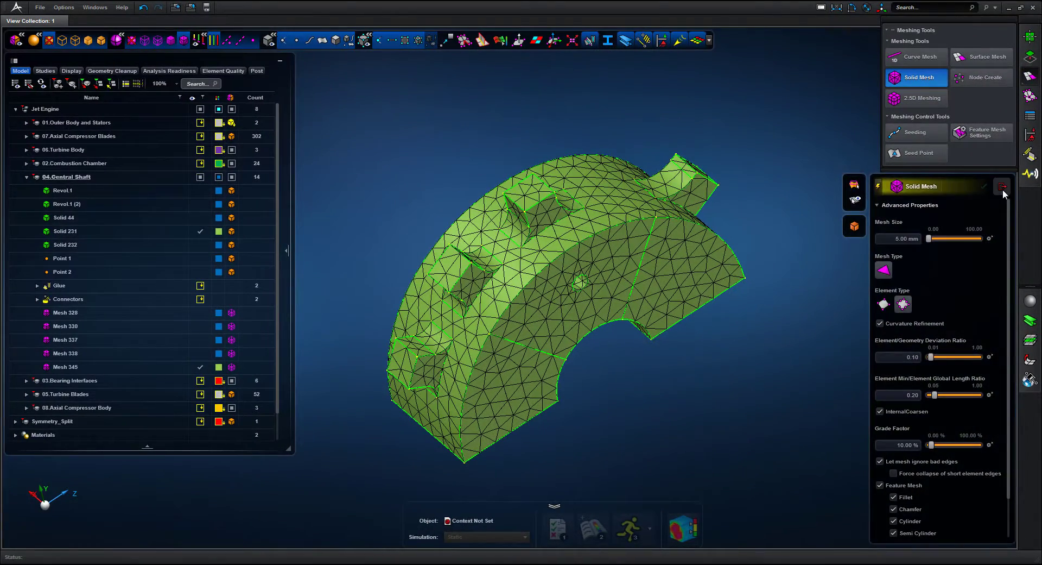
left_click(1002, 187)
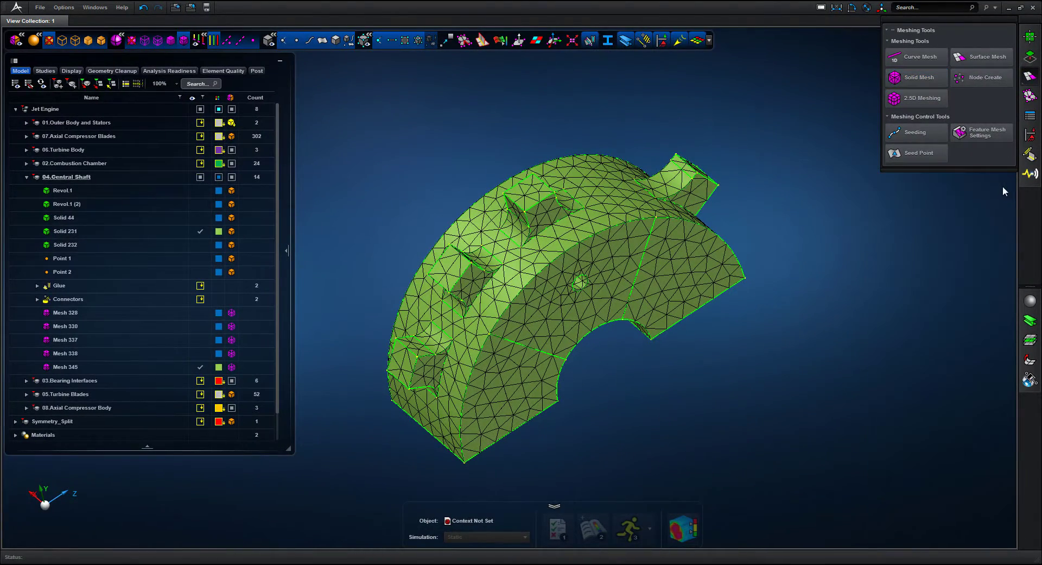
left_click(987, 139)
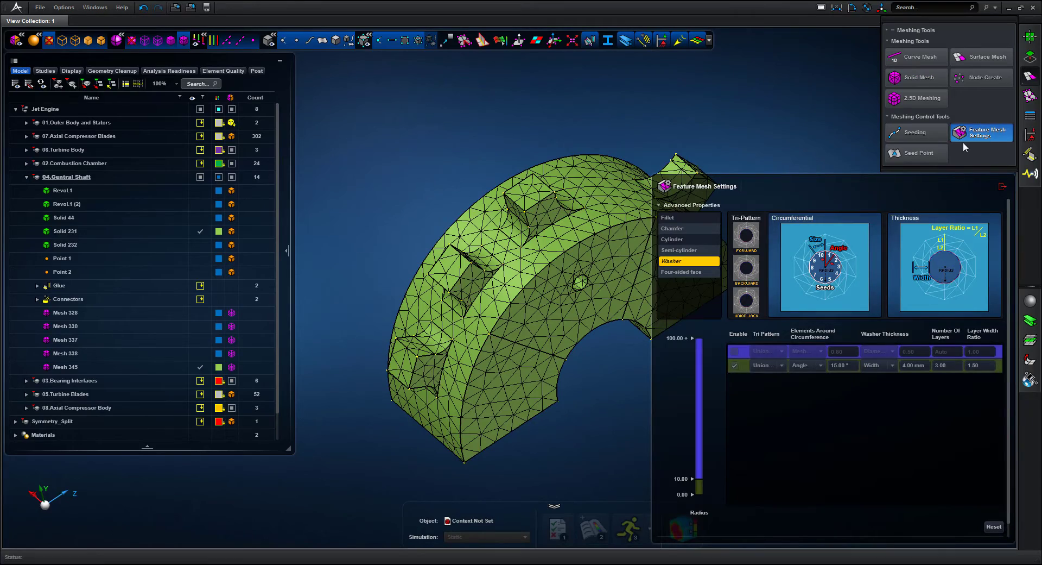
- Review the Fillet feature mesh settings, including the radius ranges and the options for tri pattern, circumferential and axial elements
left_click(695, 217)
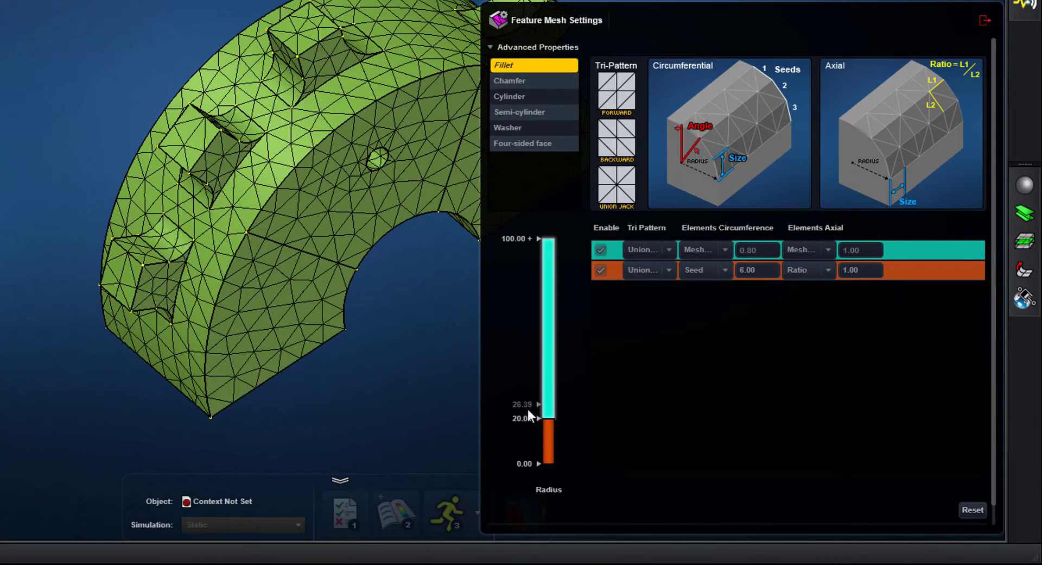
left_click(523, 418)
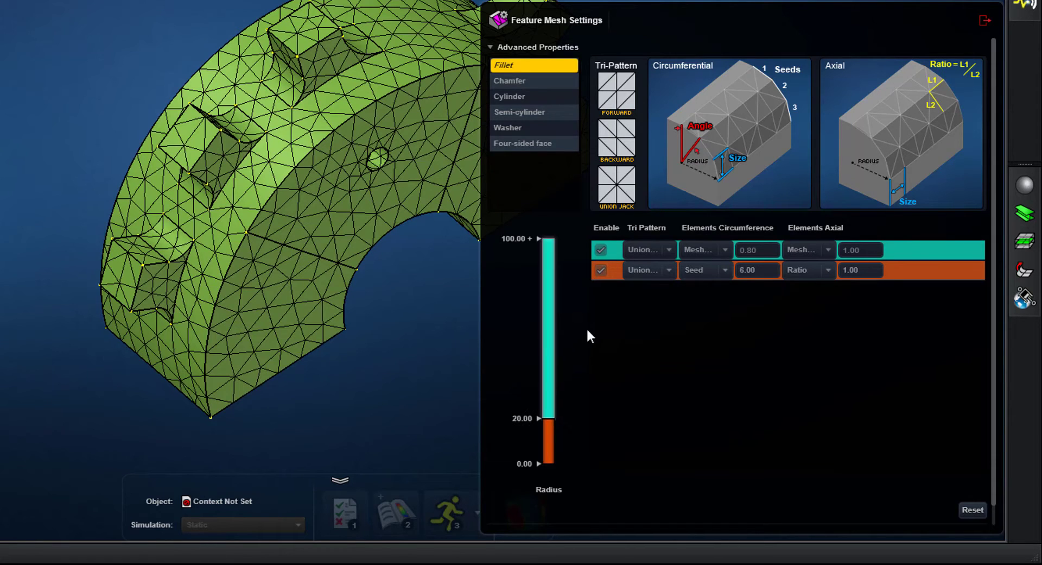
left_click(672, 269)
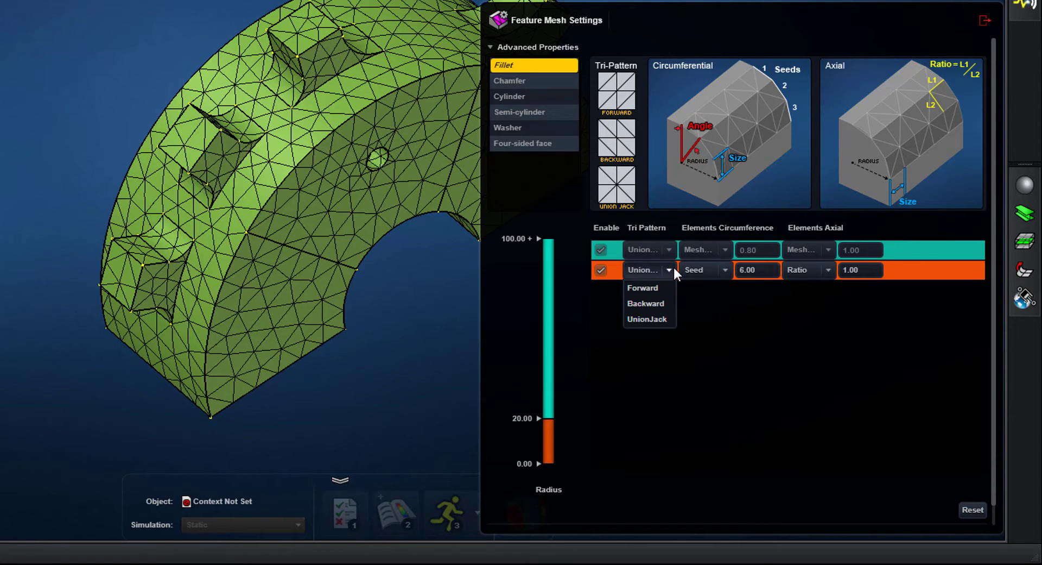
left_click(673, 266)
left_click(726, 269)
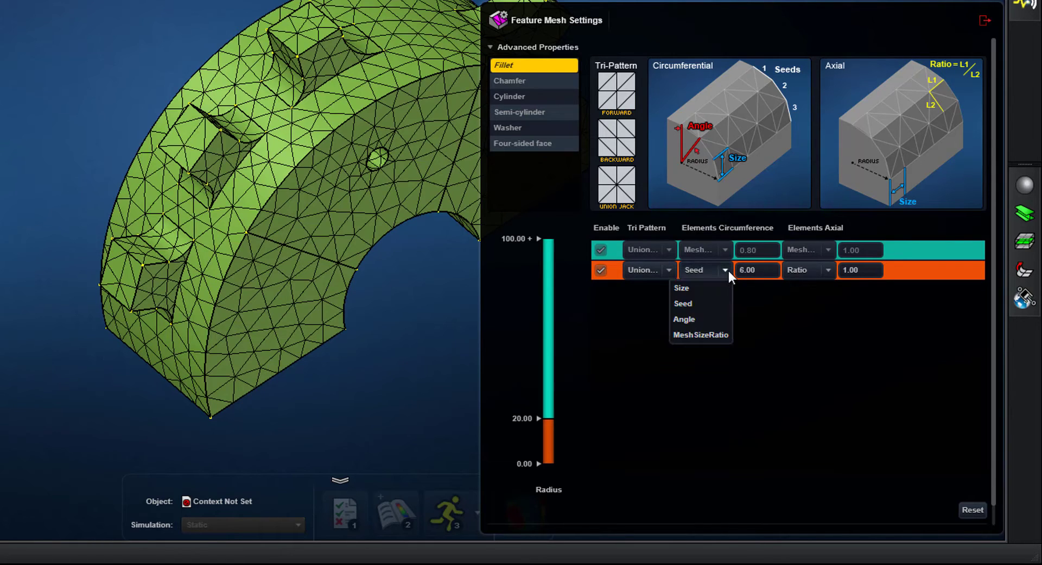
left_click(729, 270)
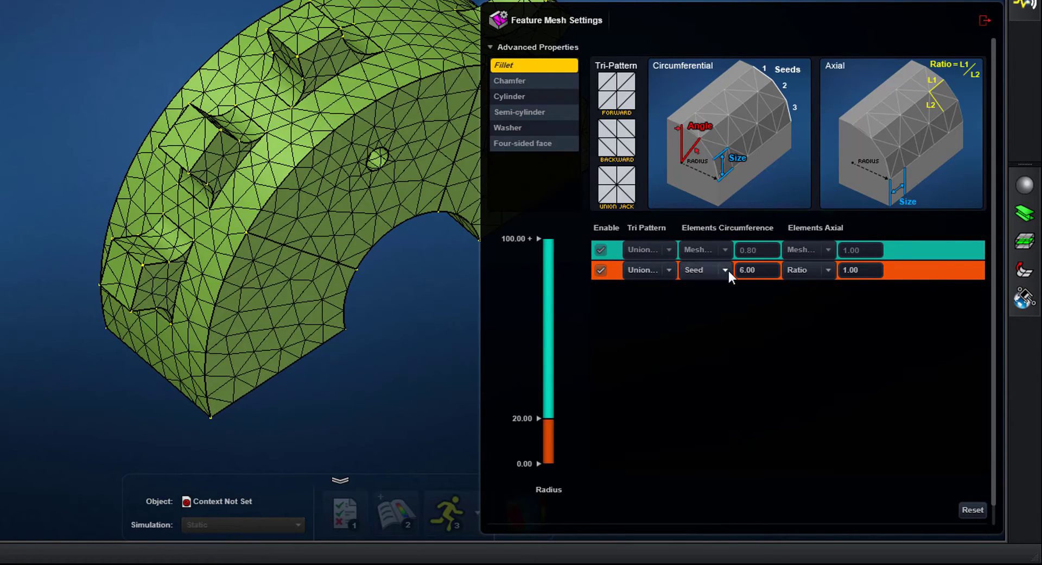
left_click(829, 269)
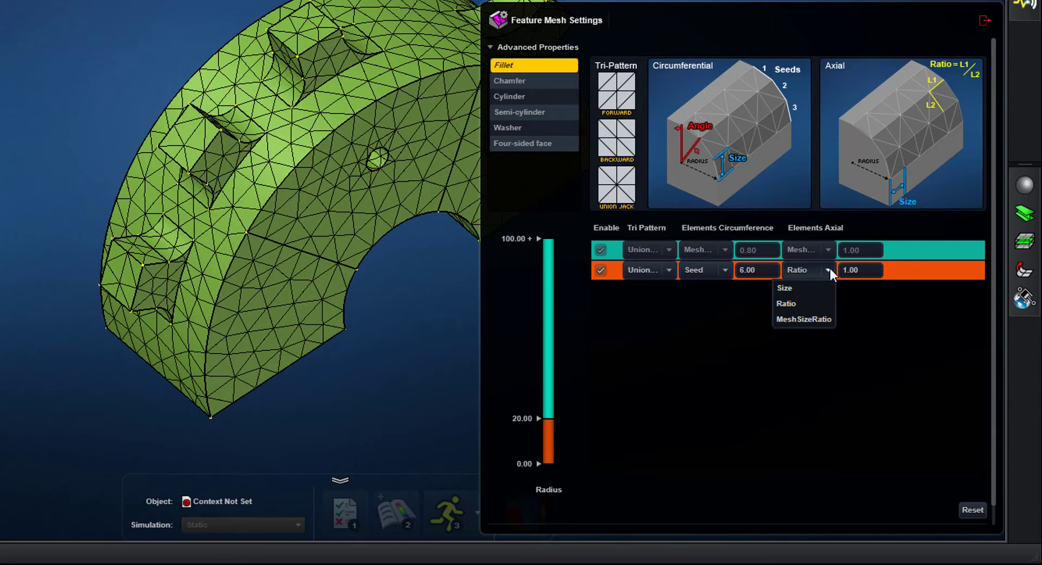
left_click(829, 269)
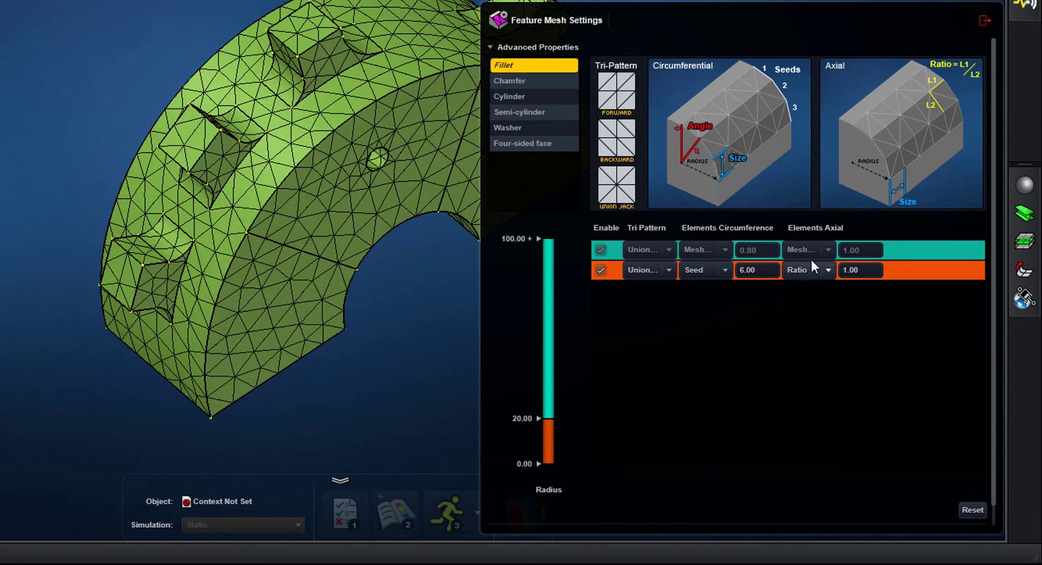
- Review the Cylinder feature mesh settings and the available options for circumferential and axial elements
left_click(538, 98)
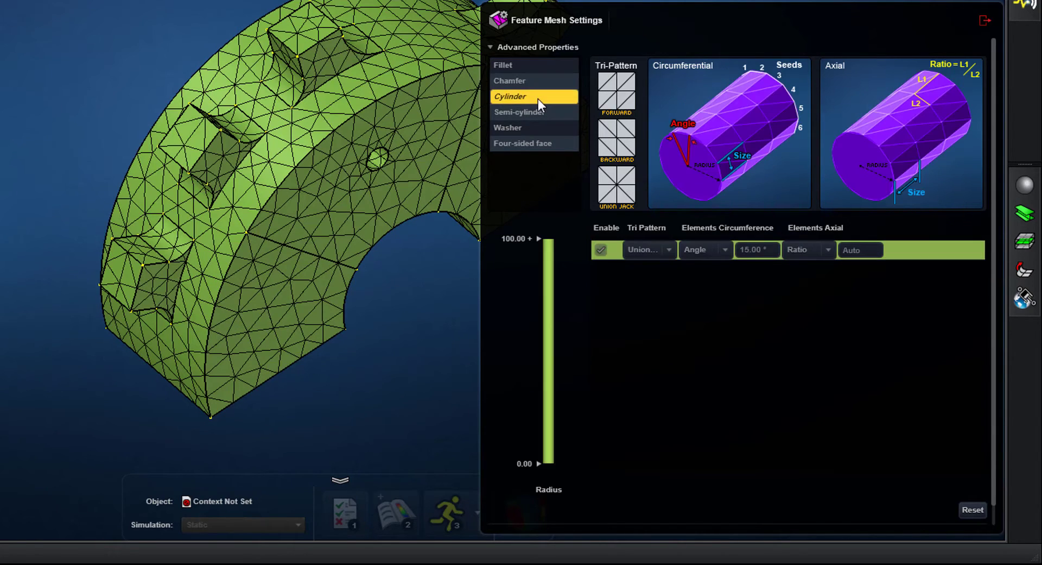
left_click(725, 249)
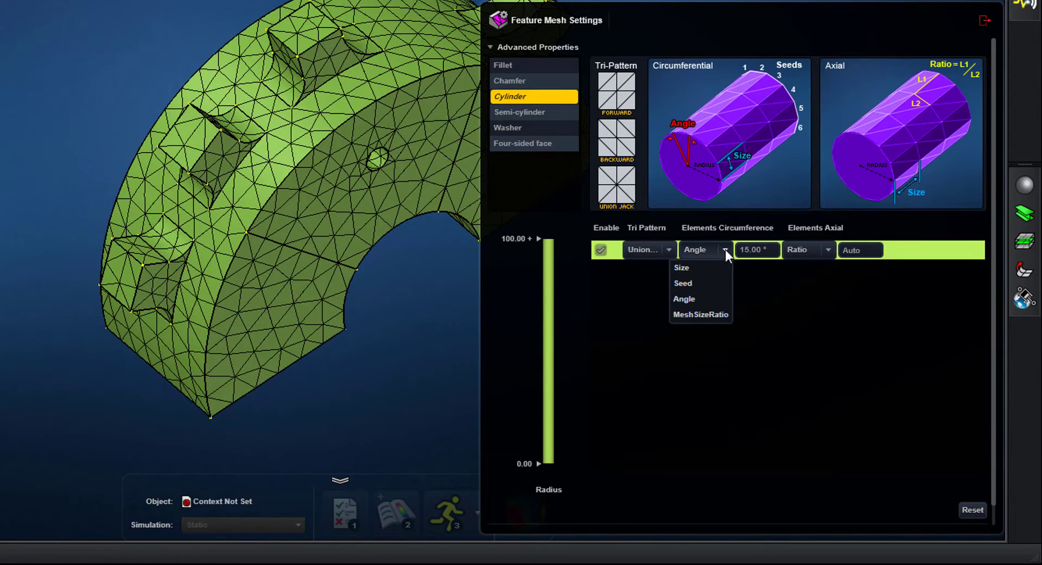
left_click(725, 249)
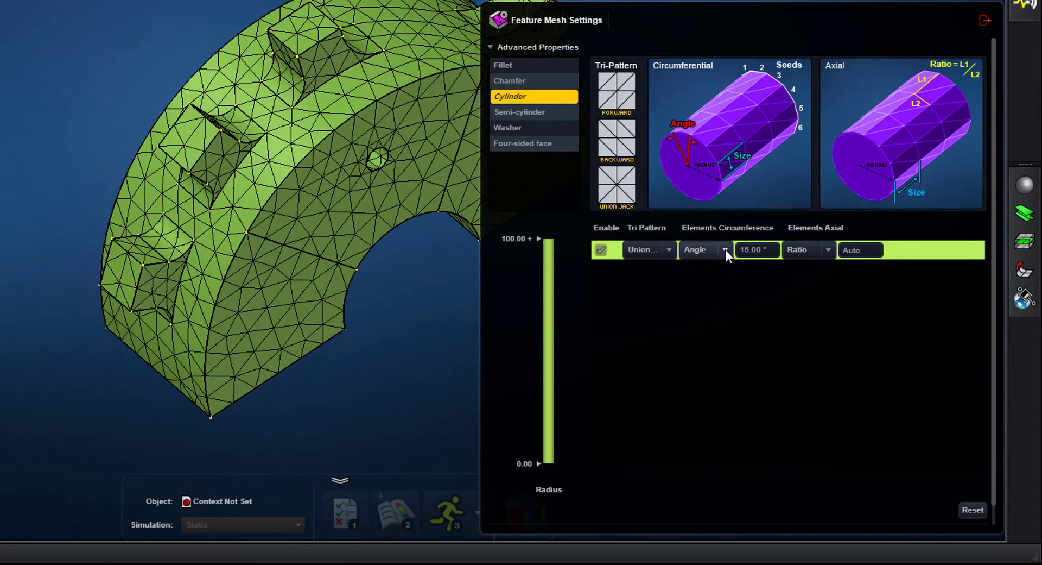
left_click(828, 250)
left_click(829, 248)
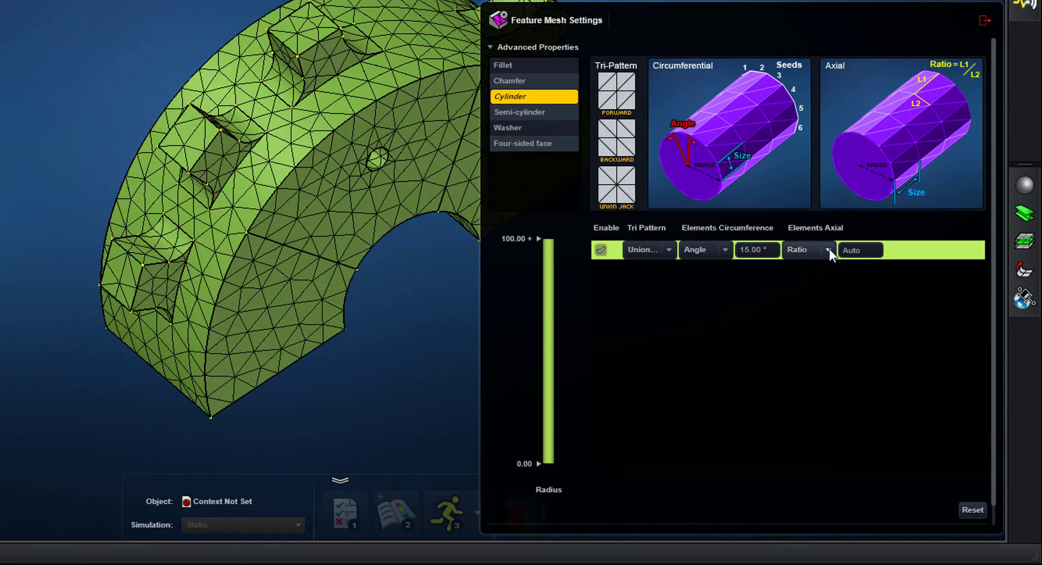
- Examine the Washer feature mesh settings, trying the enable state of the upper radius range and checking the circumference options
left_click(527, 129)
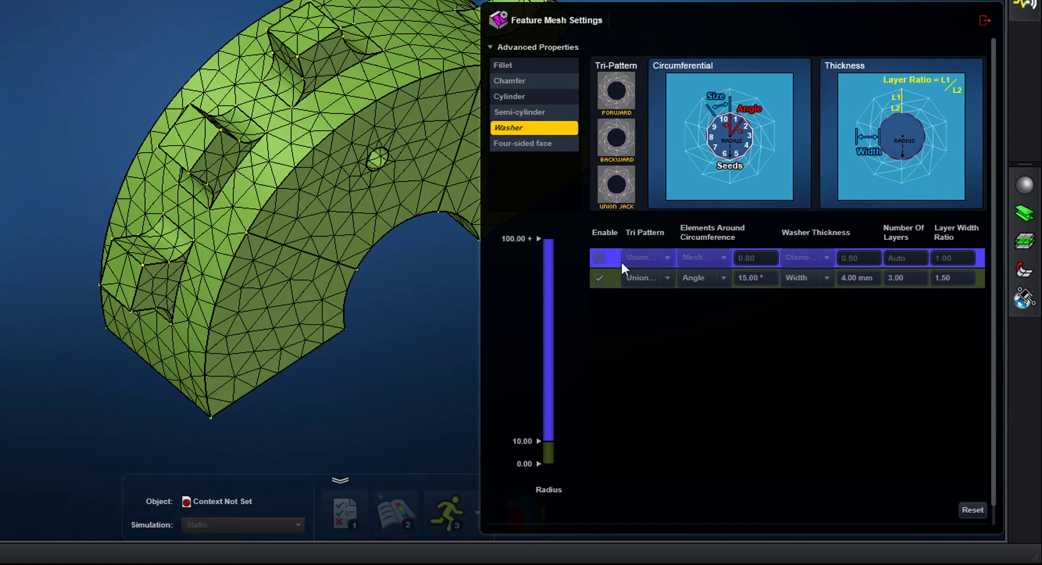
left_click(599, 258)
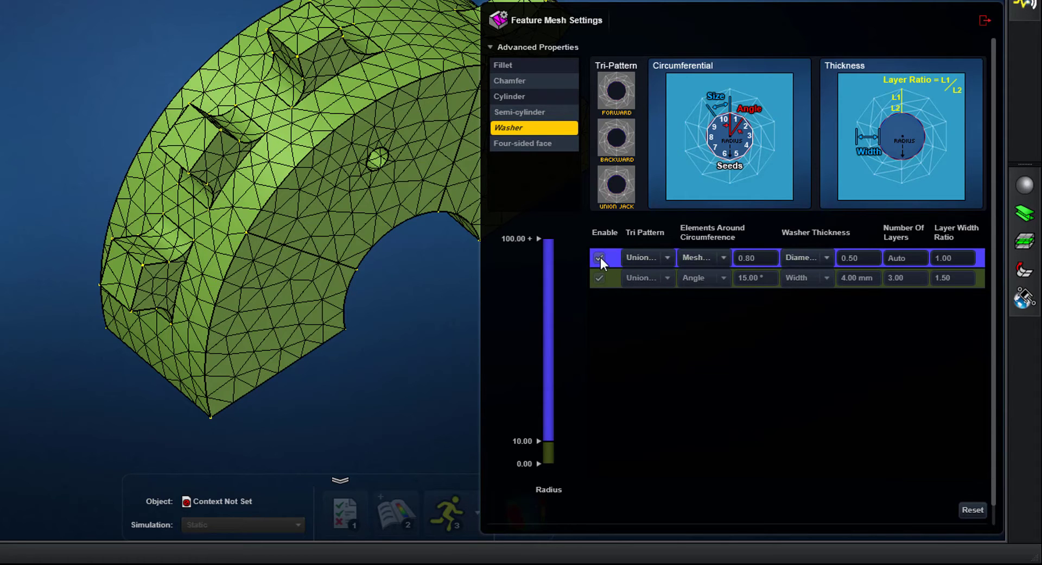
left_click(599, 257)
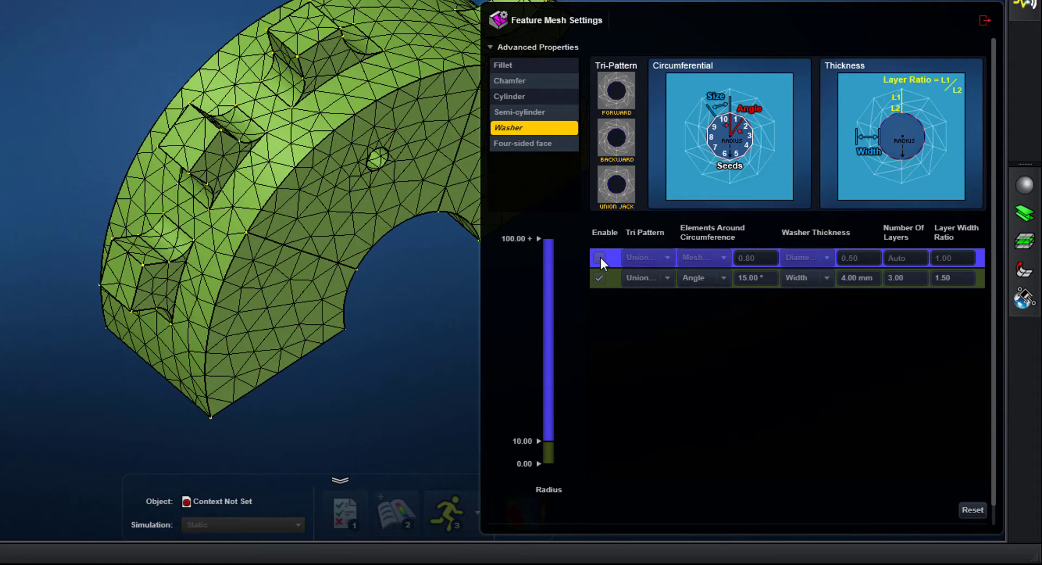
left_click(726, 279)
left_click(726, 278)
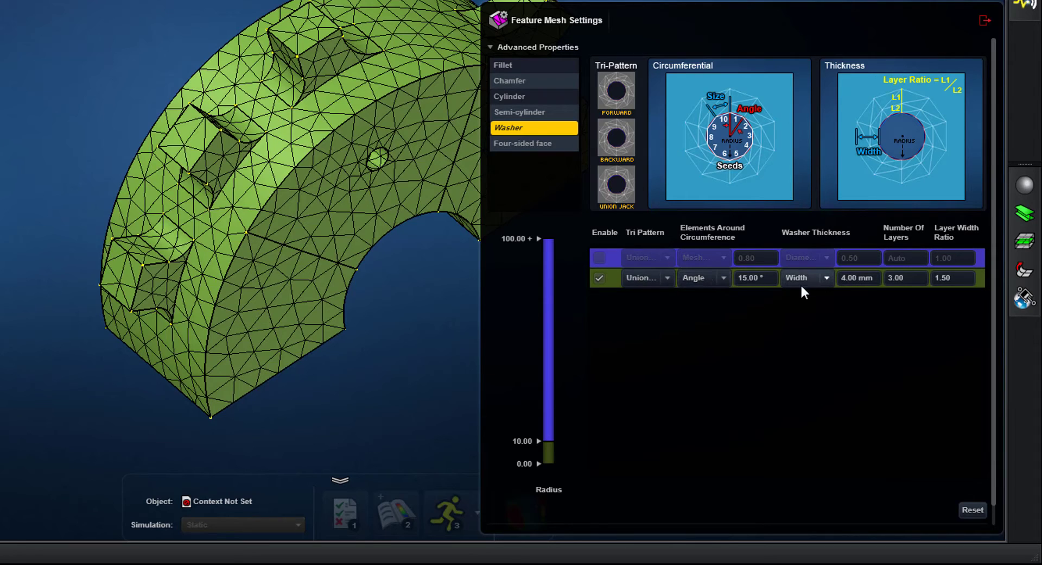
- Examine the Washer thickness options, number of layers and layer width ratio, and close the Feature Mesh Settings
left_click(825, 277)
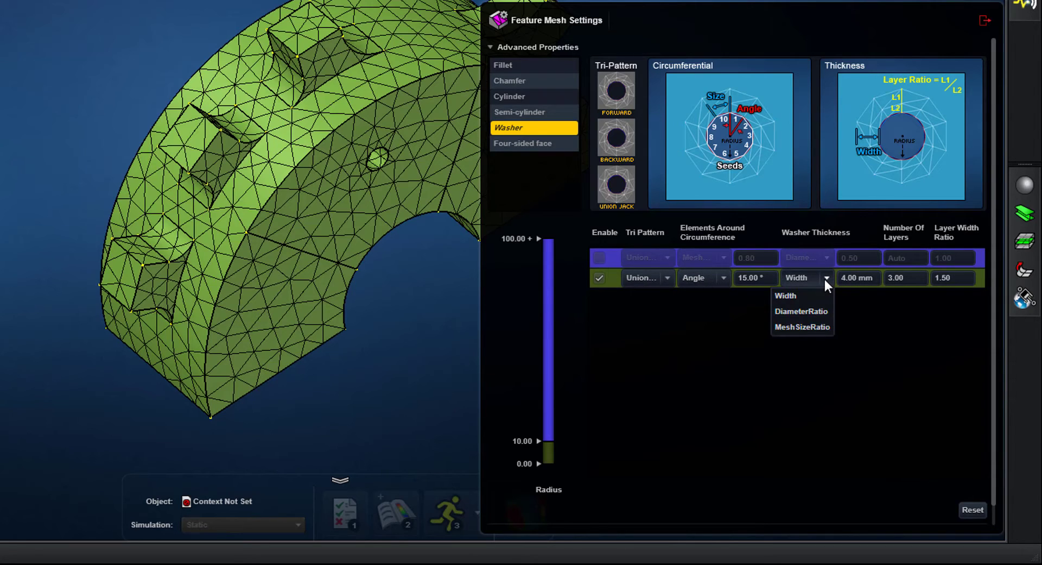
left_click(825, 279)
left_click(860, 278)
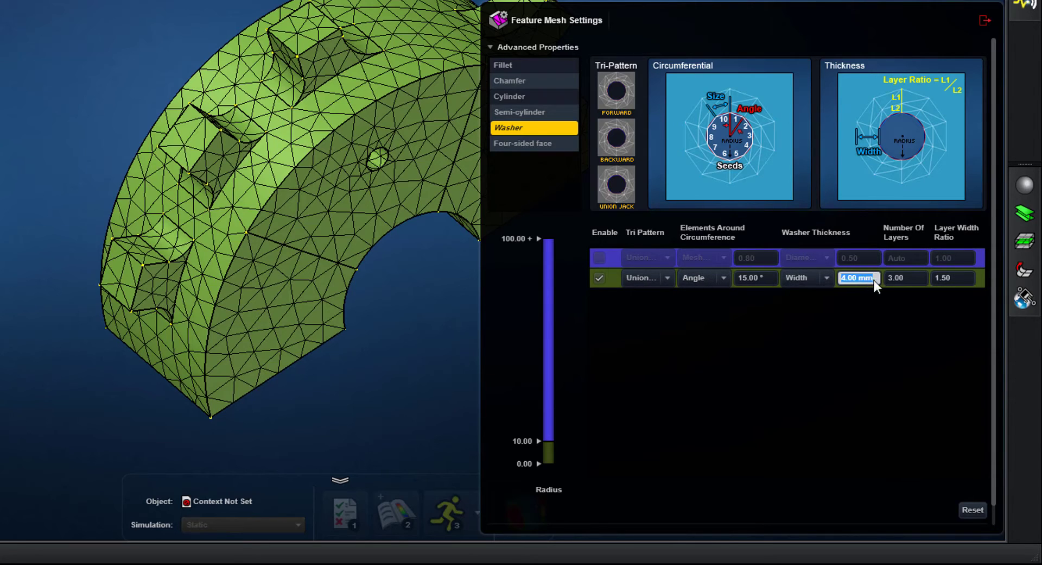
left_click(902, 278)
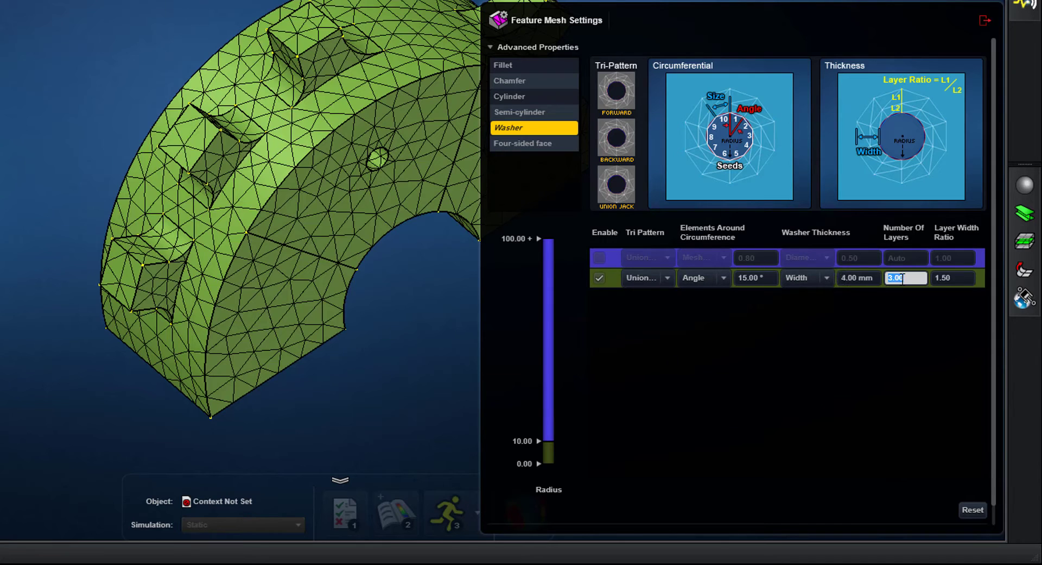
left_click(962, 280)
left_click(926, 332)
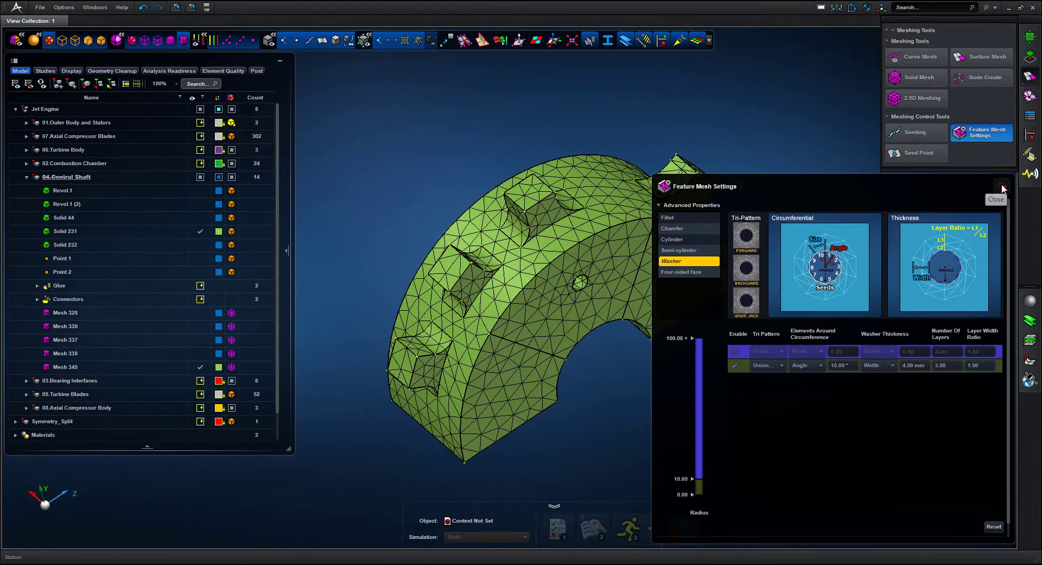
left_click(1002, 187)
- Remesh Solid 231 using Solid Mesh at 5.00 mm with Curvature Refinement and all Feature Mesh types enabled
left_click(920, 79)
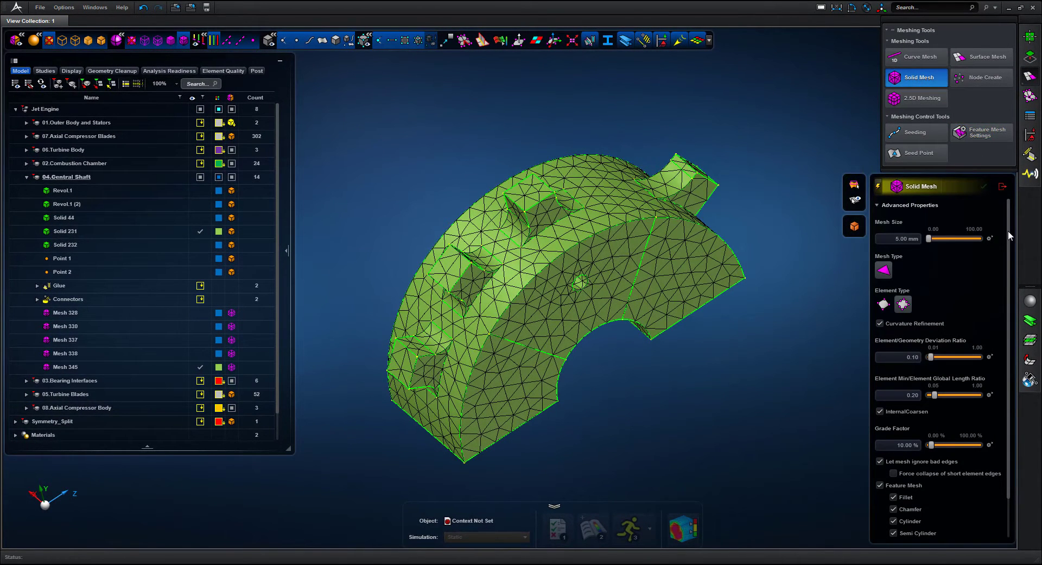
left_click_drag(1009, 231, 1009, 320)
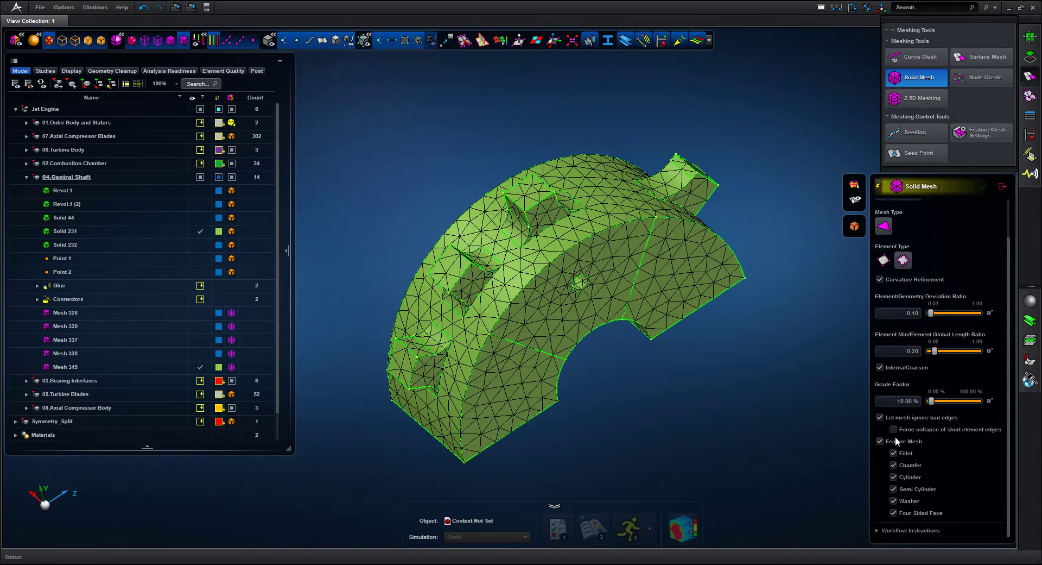
left_click(689, 258)
middle_click_drag(755, 151, 707, 154)
right_click_drag(464, 141, 574, 257)
middle_click_drag(550, 149, 614, 113)
key("f")
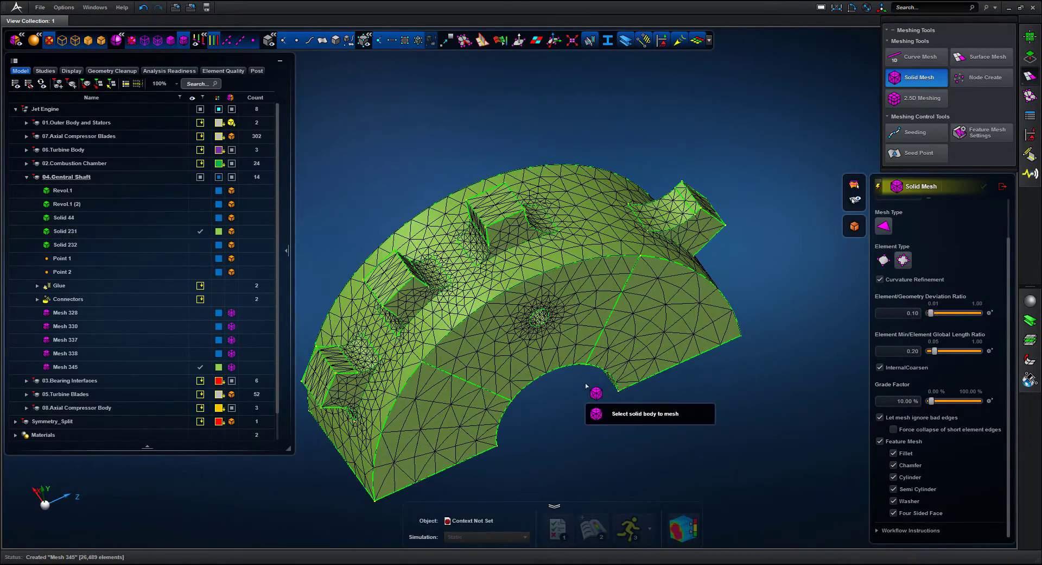
- Inspect the new mesh around the small hole in the ring's flat face and around the raised blocks
right_click_drag(583, 379, 488, 280)
middle_click_drag(563, 279, 618, 202)
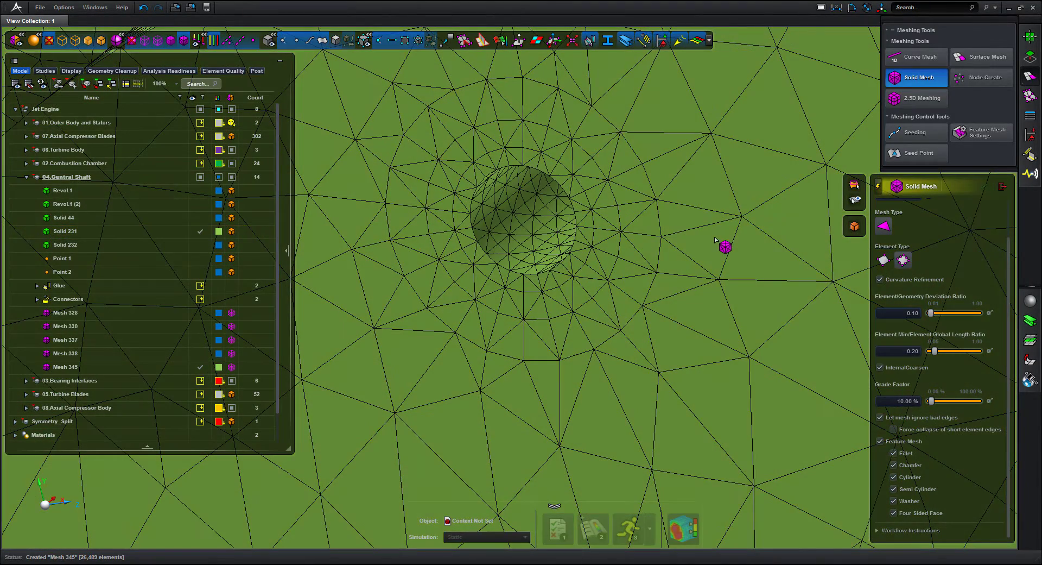
middle_click_drag(715, 239, 734, 220)
key("f")
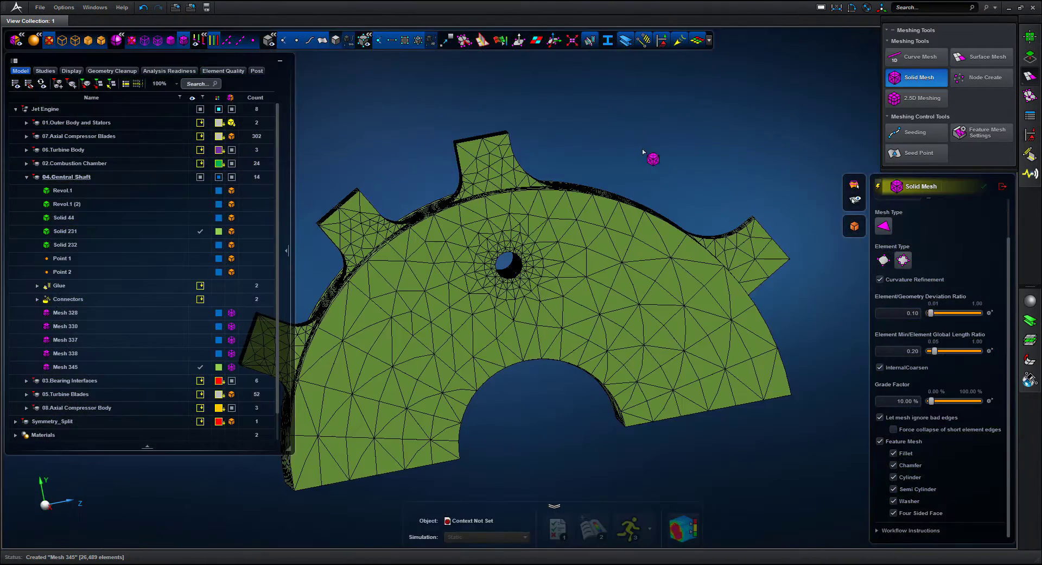
middle_click_drag(645, 152, 717, 138)
- Display the 3D aspect ratio quality on Solid 231's new mesh and close the Solid Mesh tool
left_click(337, 40)
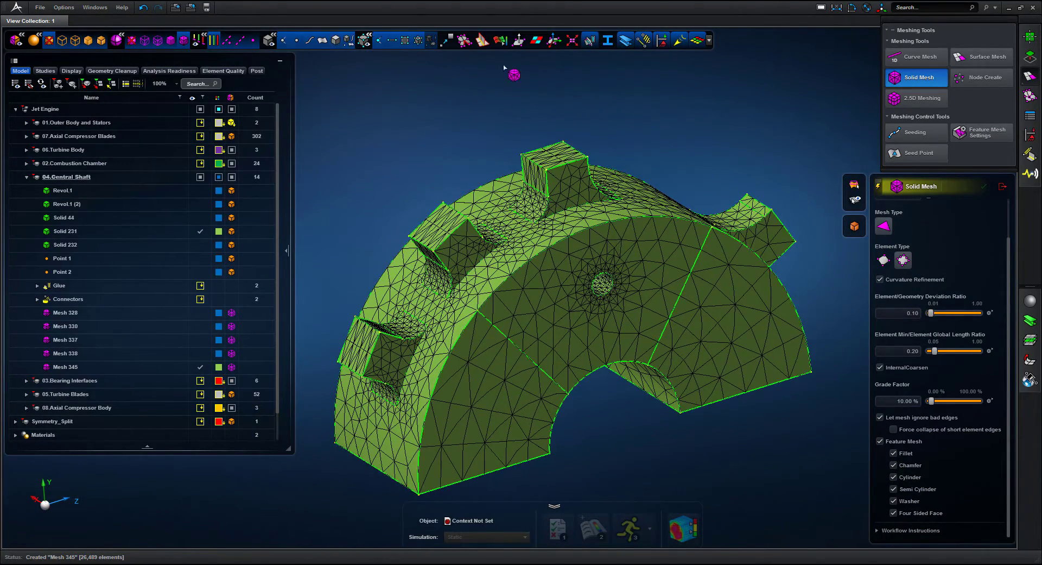
left_click(500, 40)
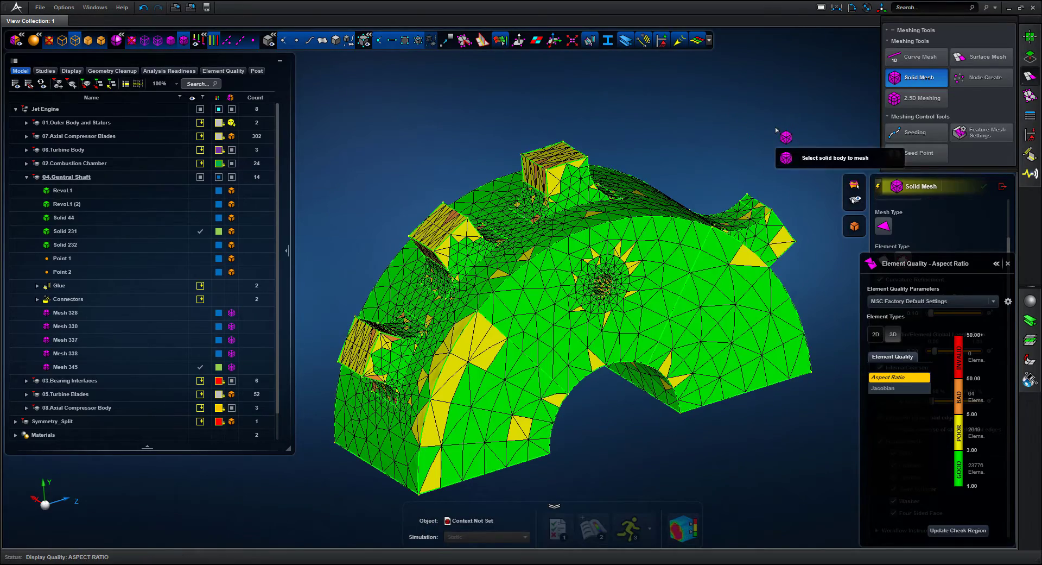
mouse_move(775, 130)
middle_mouse_down()
mouse_move(777, 140)
mouse_move(840, 151)
mouse_move(737, 123)
mouse_move(714, 147)
mouse_move(780, 142)
mouse_move(775, 134)
mouse_move(787, 132)
mouse_move(791, 140)
middle_mouse_up()
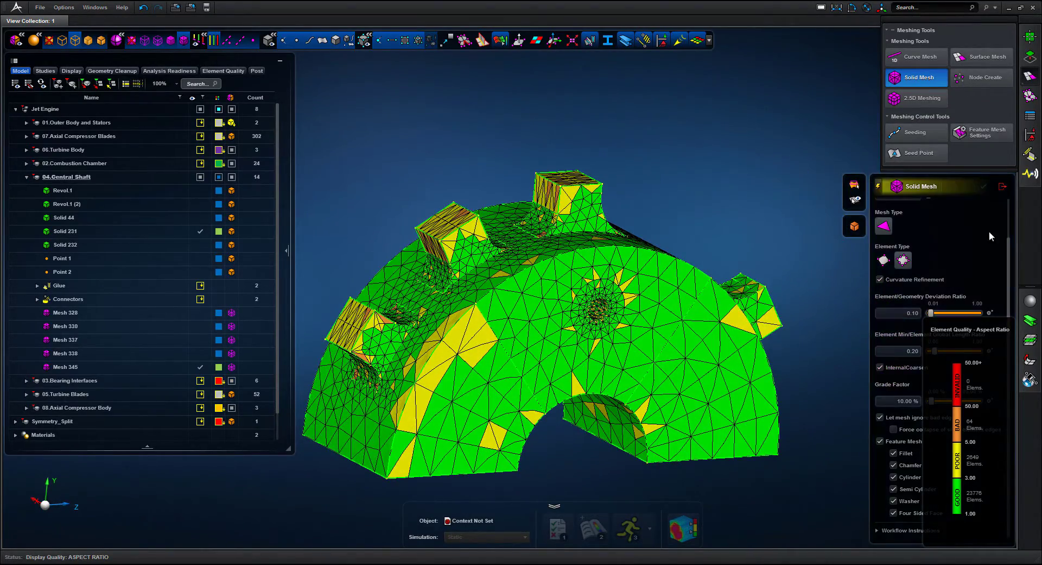
left_click(1003, 190)
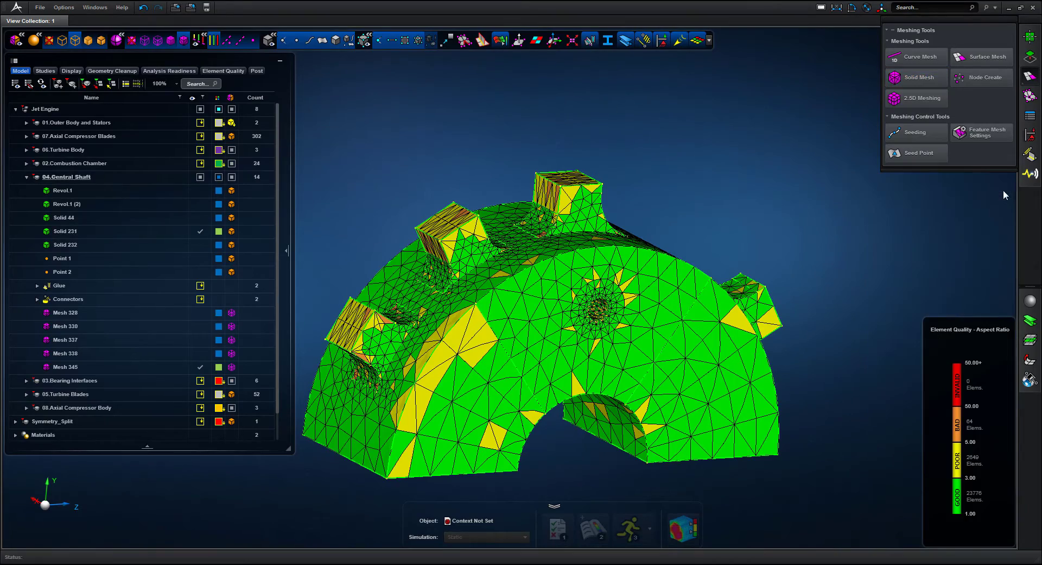
- Suppress the two dividing edges across the ring's flat face around the small hole using Suppress/Unsuppress
left_click(1031, 56)
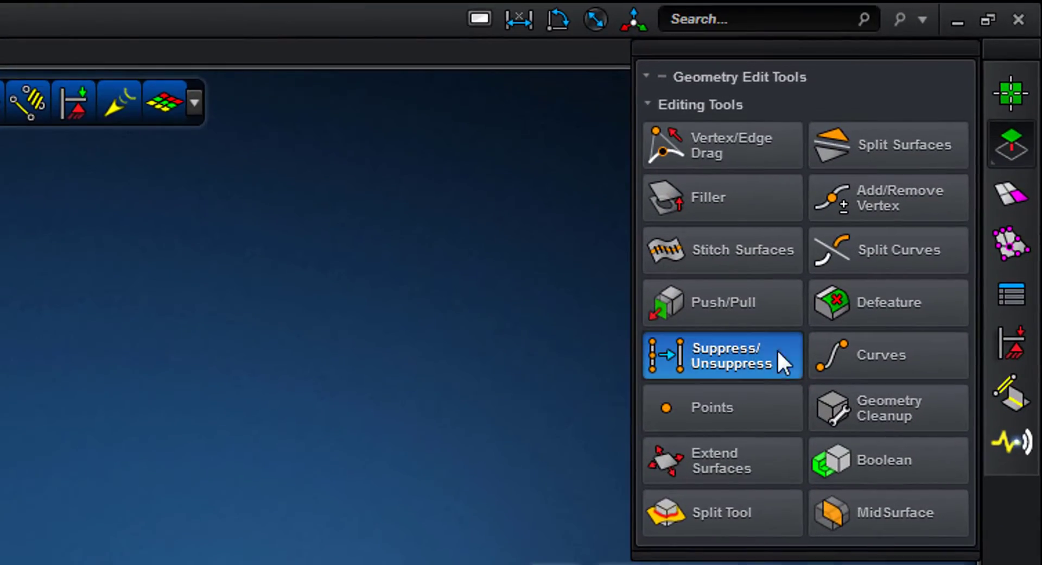
left_click(777, 349)
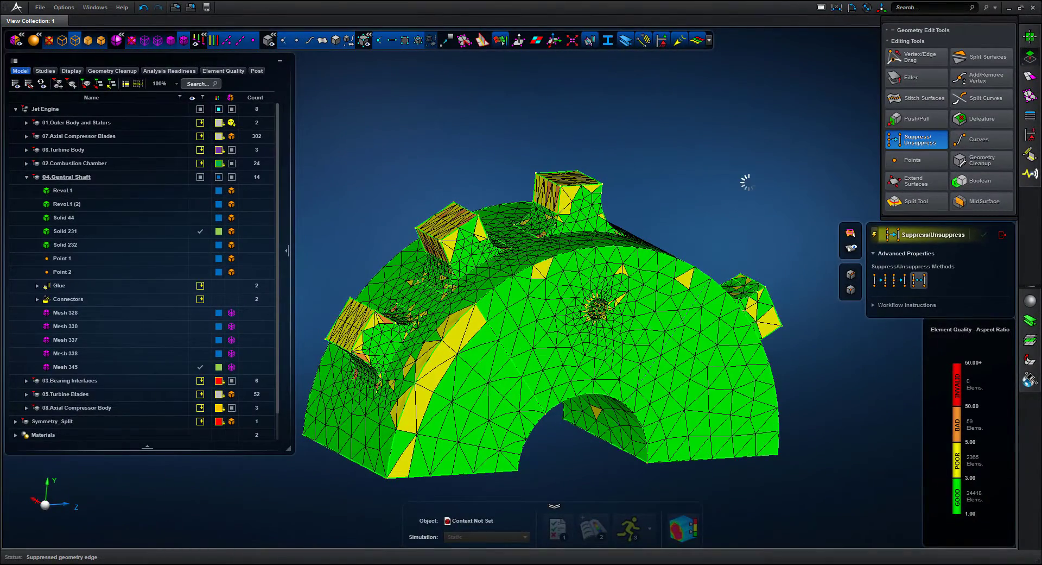
left_click(511, 340)
middle_click_drag(651, 156, 650, 178)
- Seed a vertical edge and an adjoining top edge of the uppermost raised block with 4 element edges each
left_click(1029, 77)
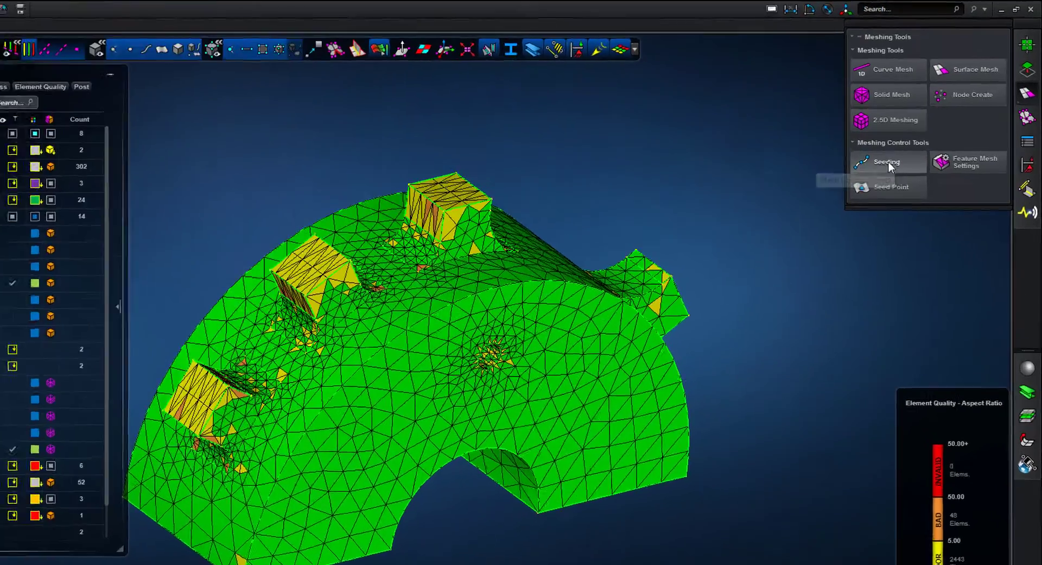
left_click(916, 134)
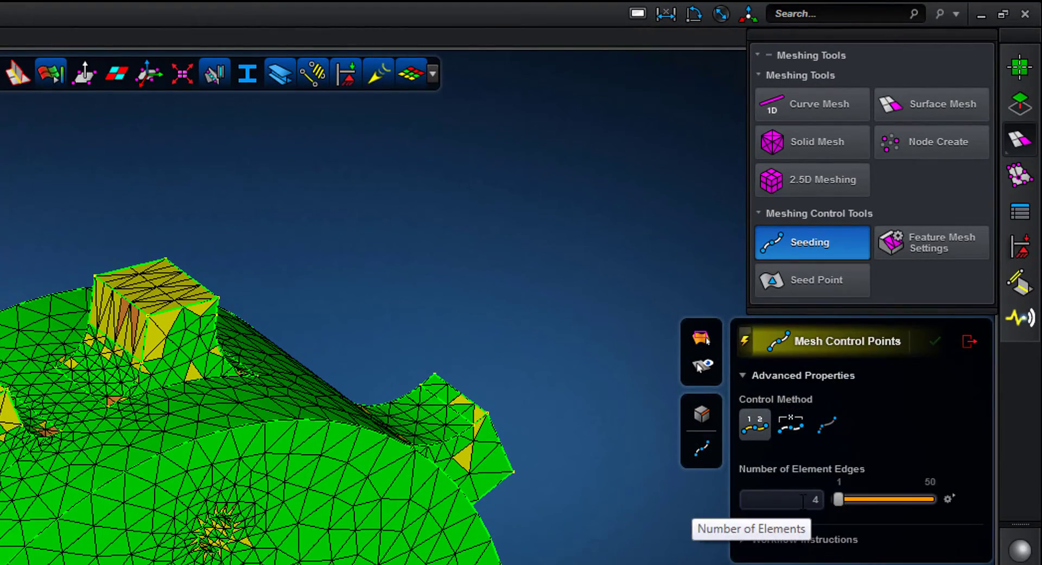
left_click_drag(31, 163, 316, 420)
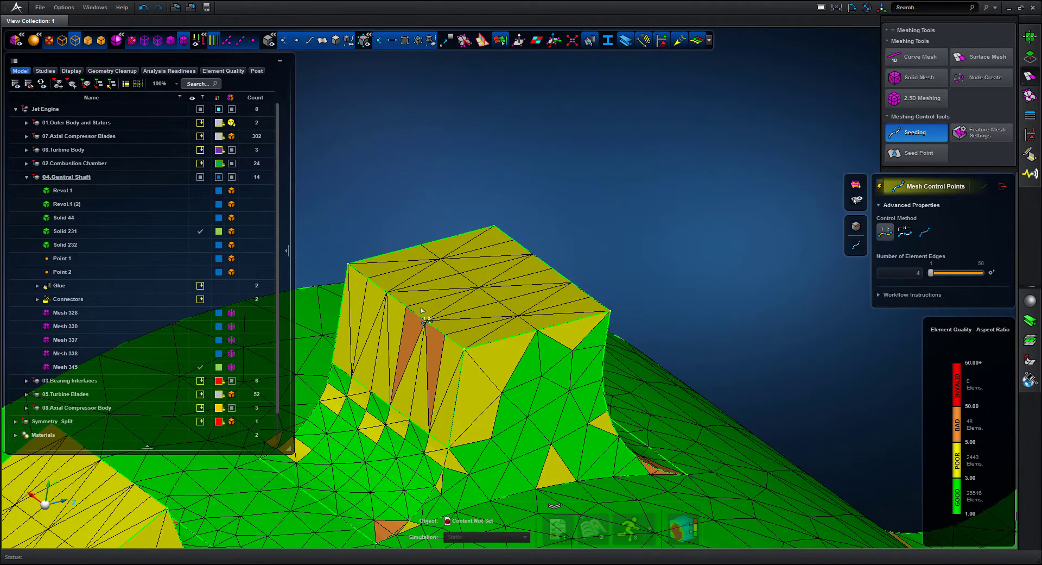
left_click(462, 378)
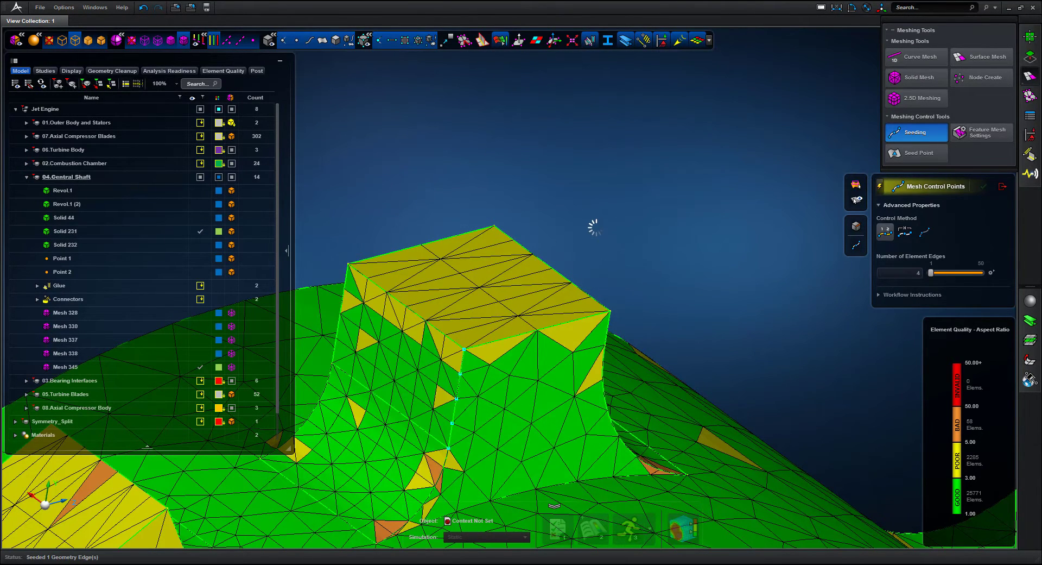
left_click(552, 327)
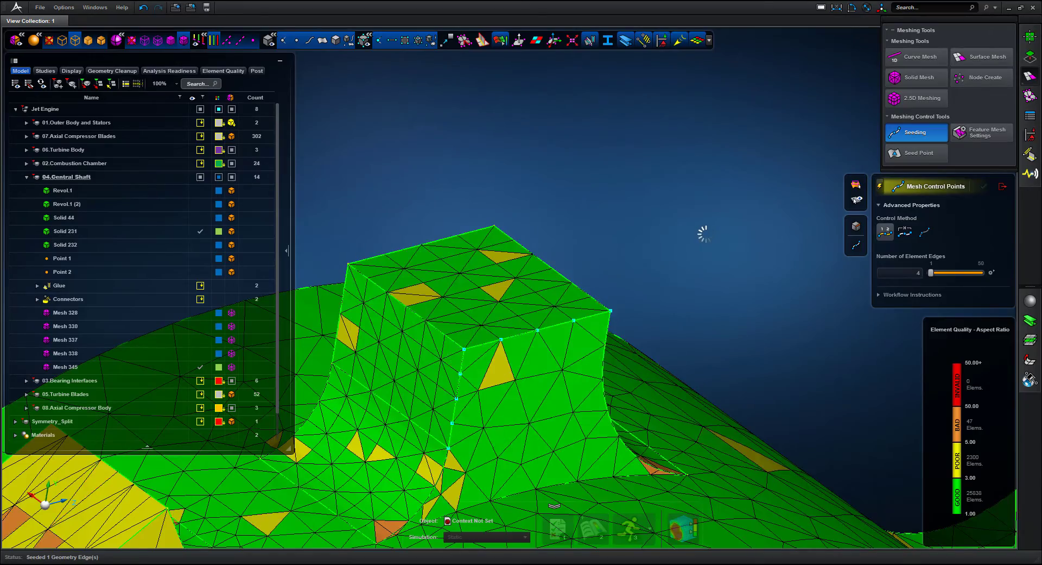
- Seed two side edges and the adjoining top edge of the raised block next to the uppermost one with 4 element edges each
mouse_move(703, 234)
middle_mouse_down()
mouse_move(663, 239)
mouse_move(698, 232)
middle_mouse_up()
scroll(698, 231, "down", 10)
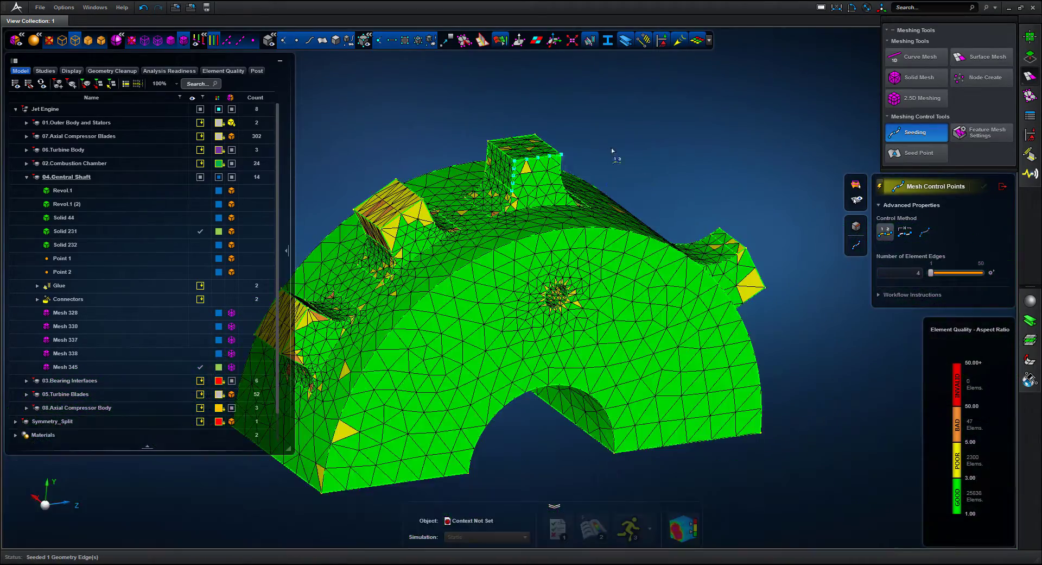
mouse_move(613, 146)
middle_mouse_down()
mouse_move(651, 139)
mouse_move(625, 135)
middle_mouse_up()
middle_click_drag(529, 121, 510, 183)
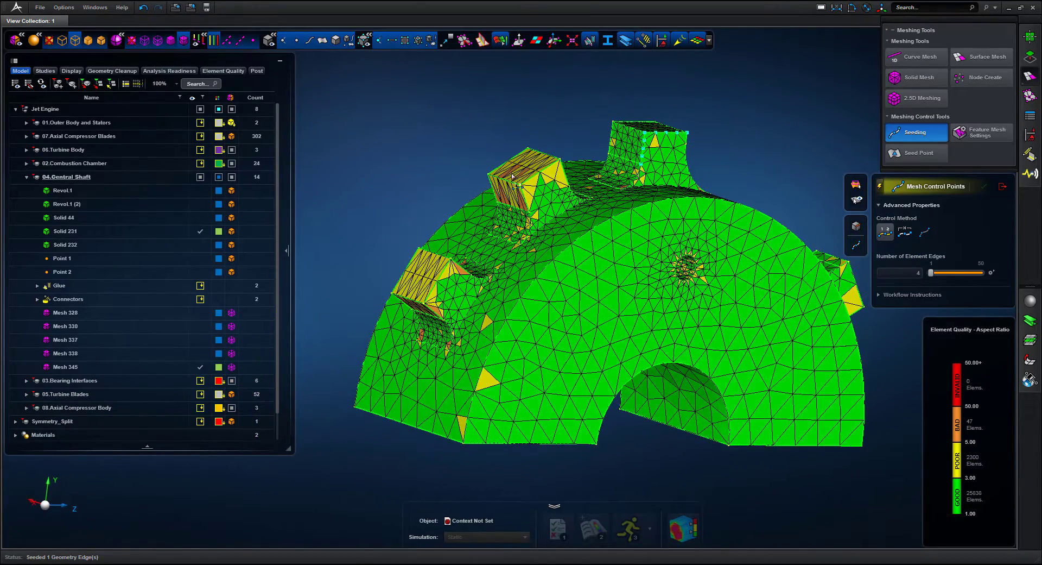
left_click(524, 203)
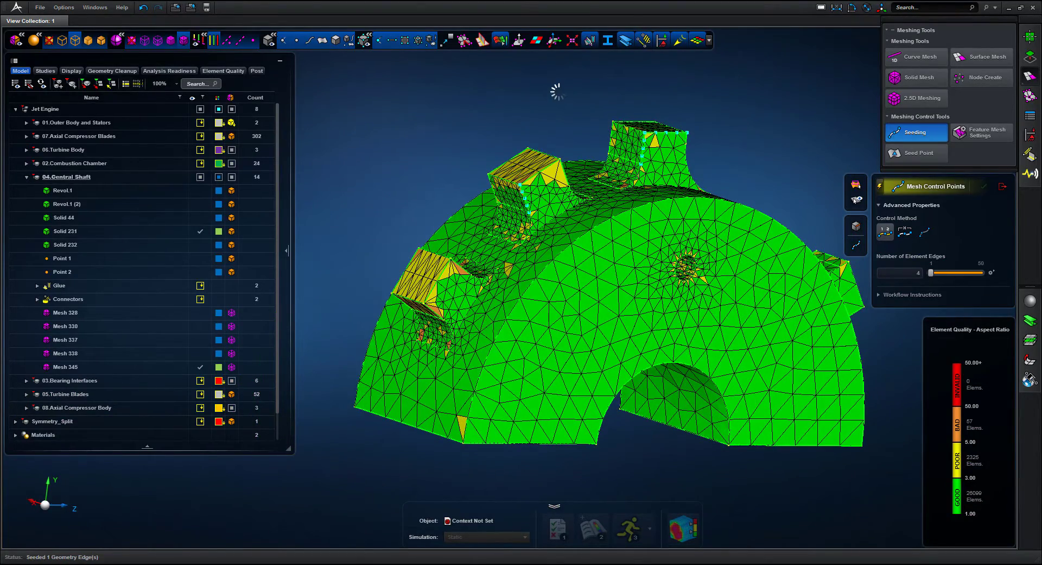
left_click(564, 170)
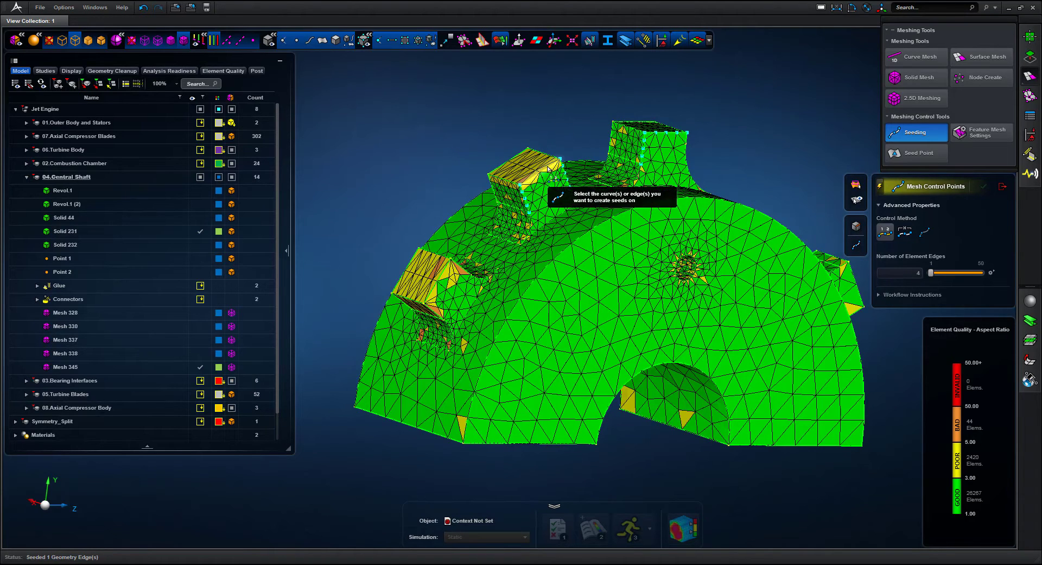
left_click(549, 169)
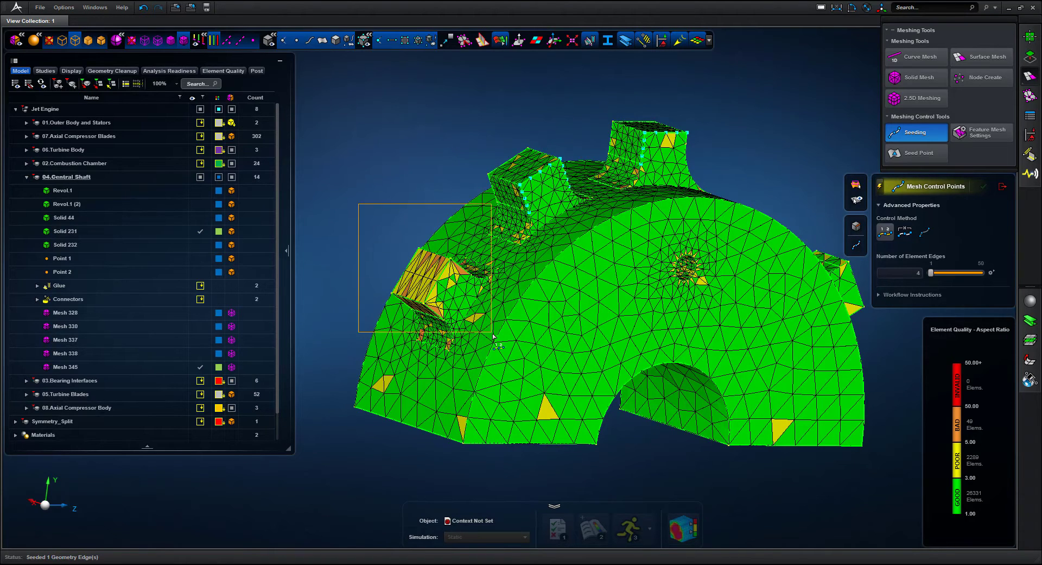
- Seed the front top edge and both adjoining side edges of the lowest raised block with 4 element edges each
scroll(417, 268, "up", 5)
left_click(584, 282)
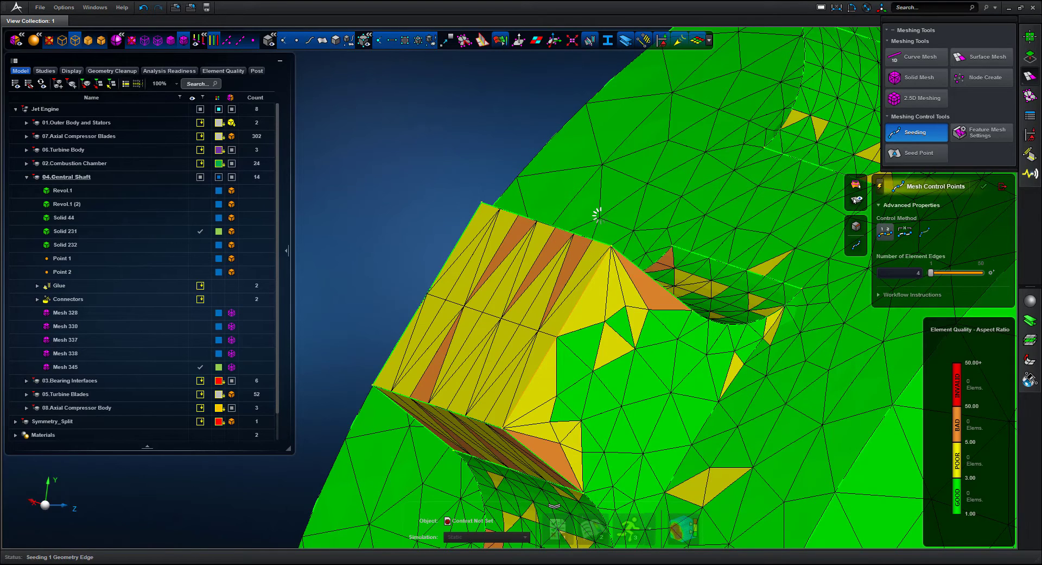
left_click(624, 259)
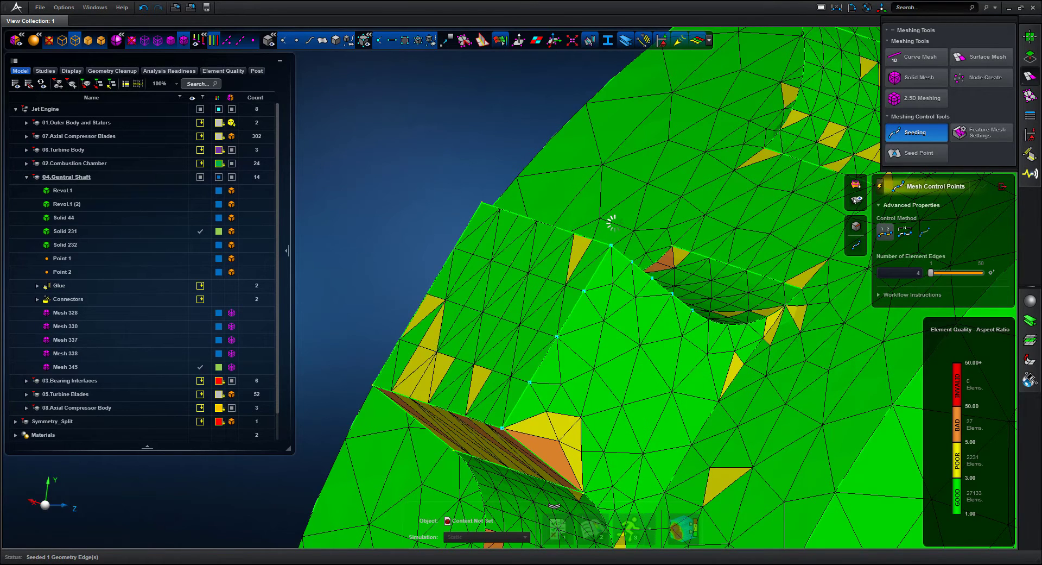
left_click(541, 460)
key("f")
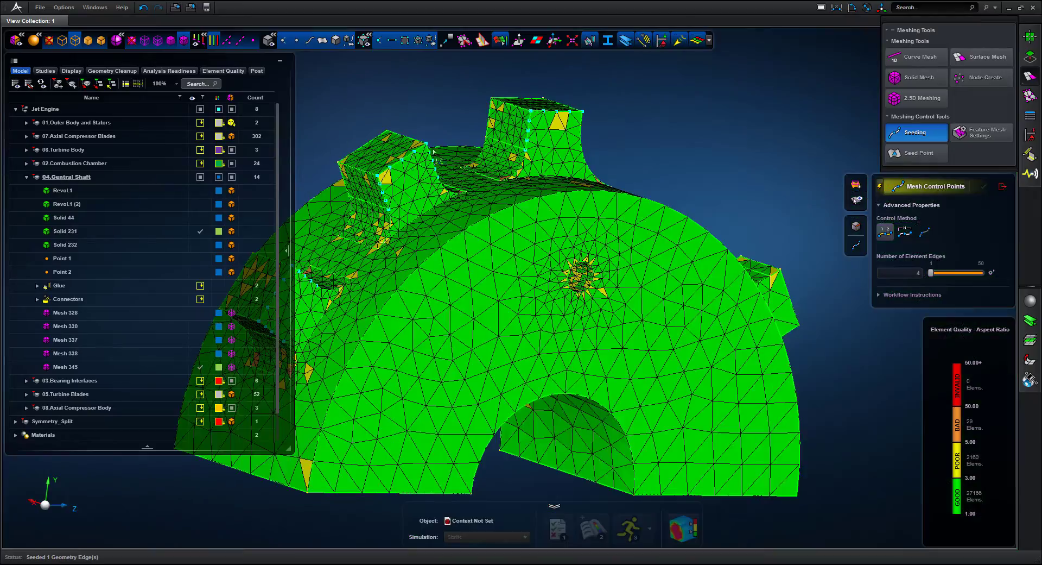
- Check the aspect ratio quality of the reseeded mesh, leave Mesh Control Points and look up the Defeature tool
middle_click_drag(671, 148, 542, 154)
left_click(1027, 381)
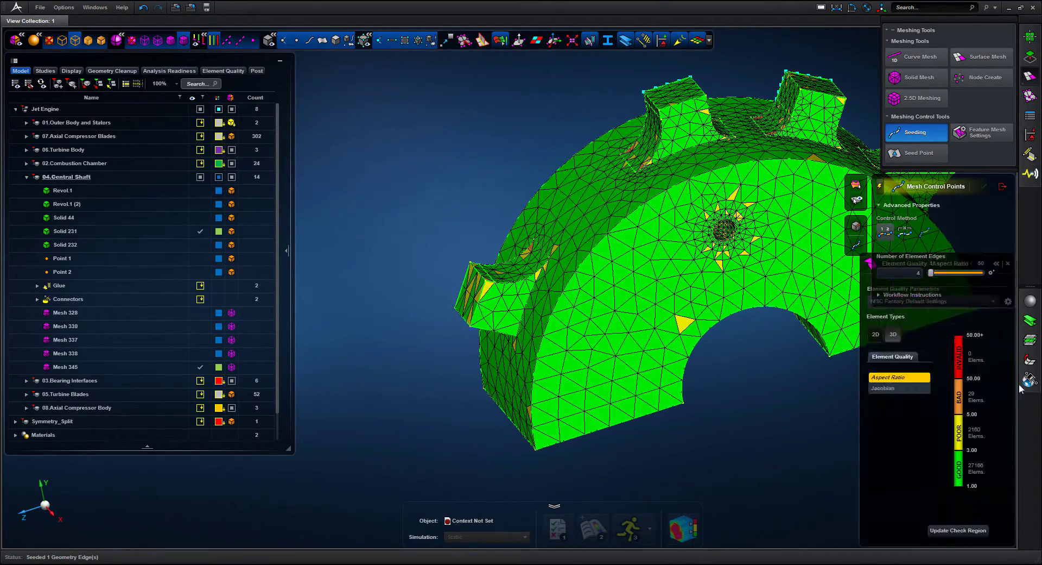
left_click(1003, 186)
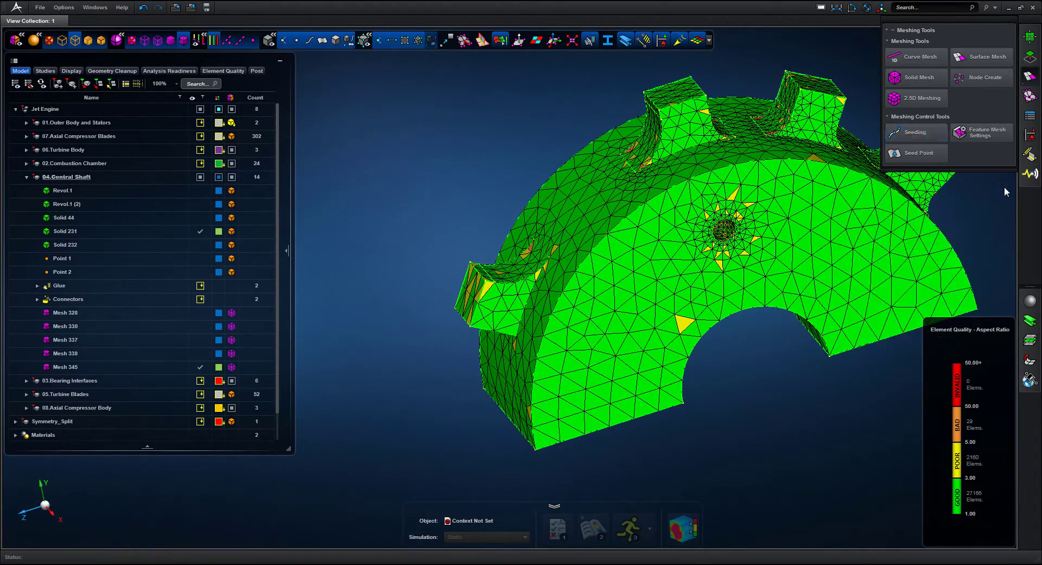
left_click(1030, 54)
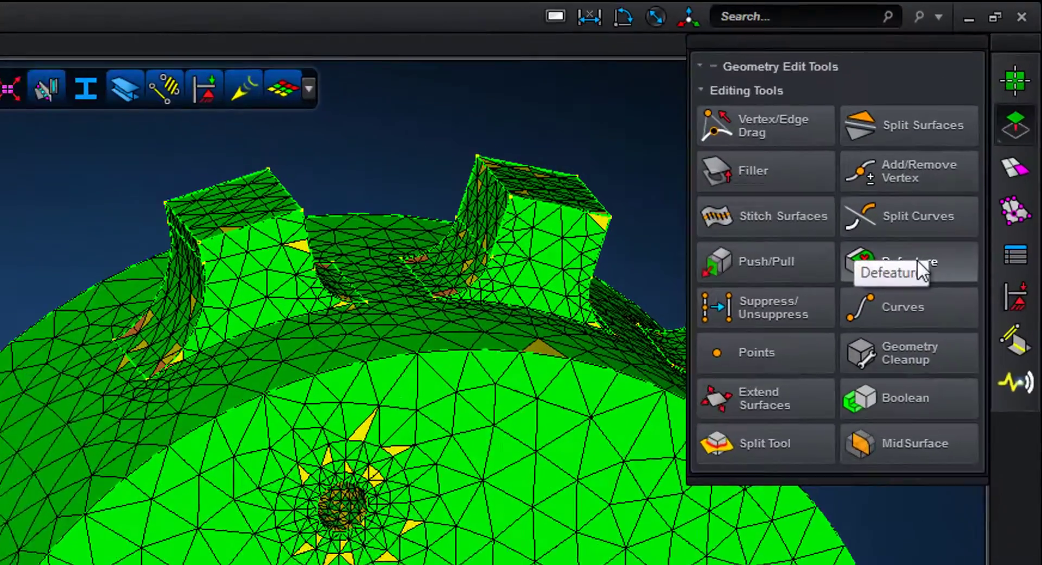
left_click(918, 261)
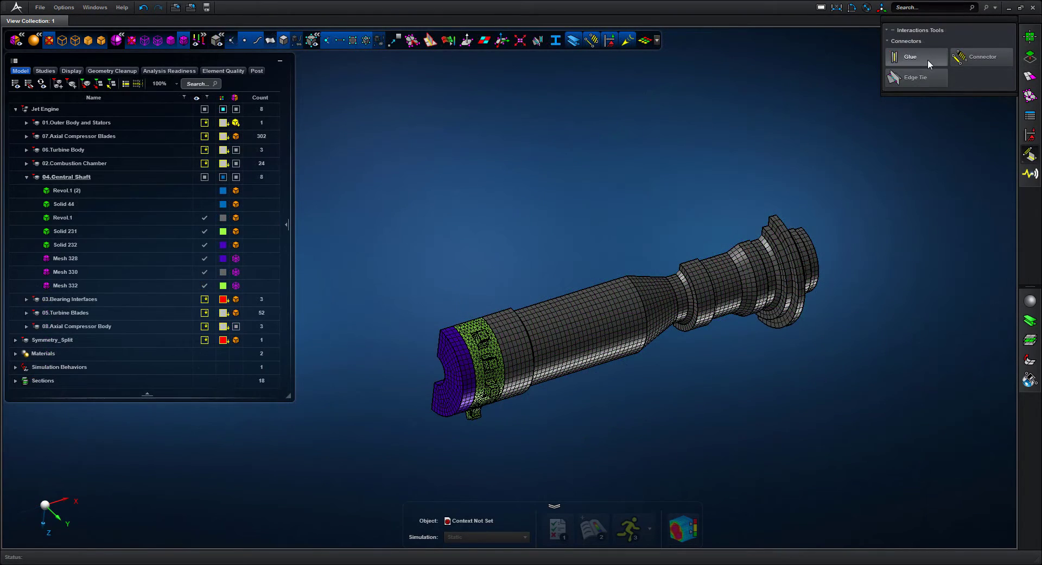
- Glue the meshed shaft bodies Revol.1, Solid 231 and Solid 232 together with Auto patch tolerance and inspect the glue patches
left_click(928, 62)
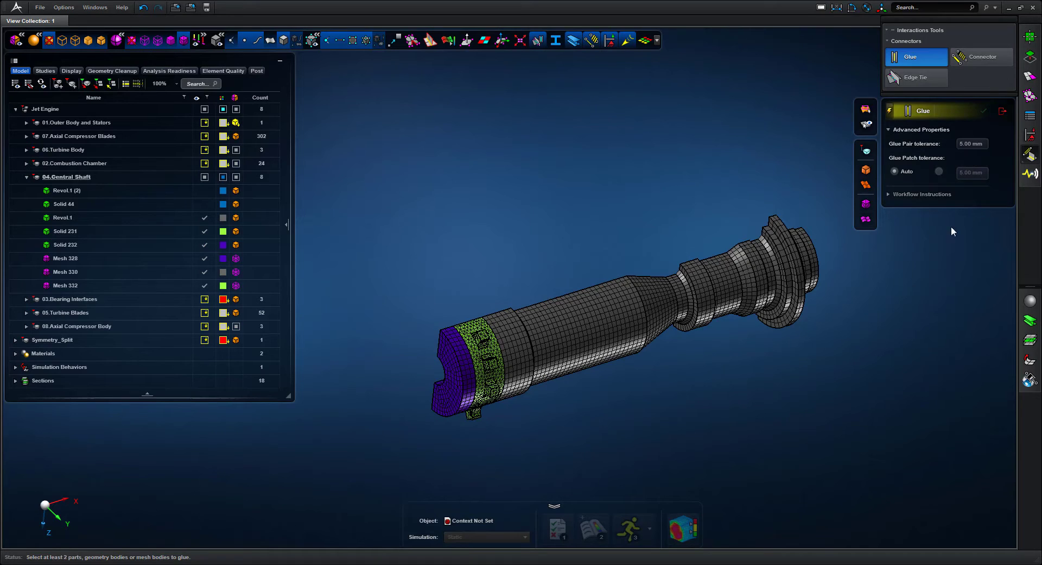
left_click_drag(382, 452, 835, 191)
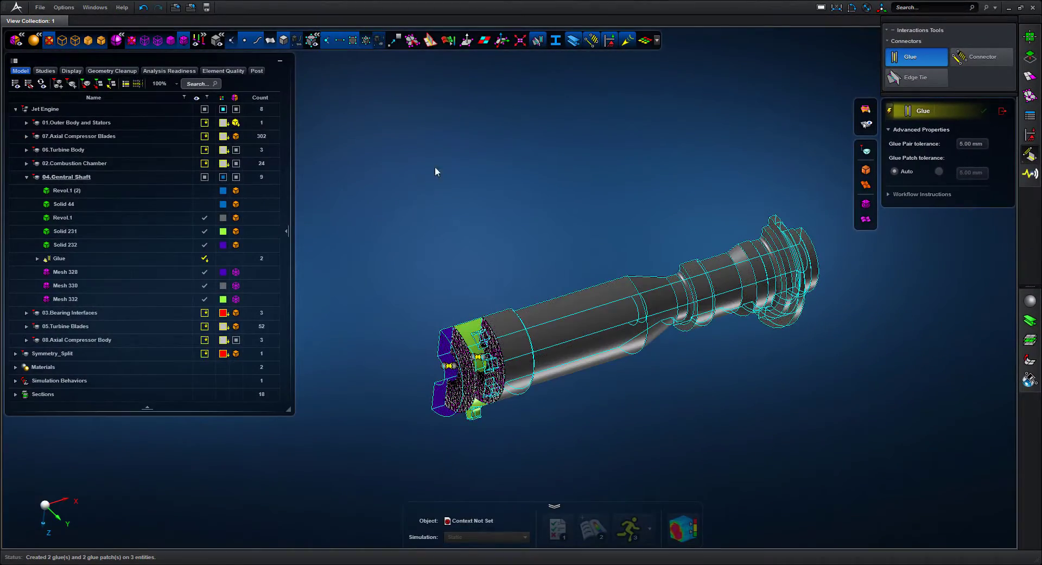
scroll(551, 165, "up", 5)
mouse_move(533, 284)
middle_mouse_down()
mouse_move(509, 275)
mouse_move(554, 265)
mouse_move(646, 290)
mouse_move(624, 299)
mouse_move(715, 298)
middle_mouse_up()
mouse_move(497, 95)
left_mouse_down()
mouse_move(699, 410)
mouse_move(743, 460)
left_mouse_up()
middle_click_drag(742, 309, 948, 362)
scroll(948, 357, "down", 4)
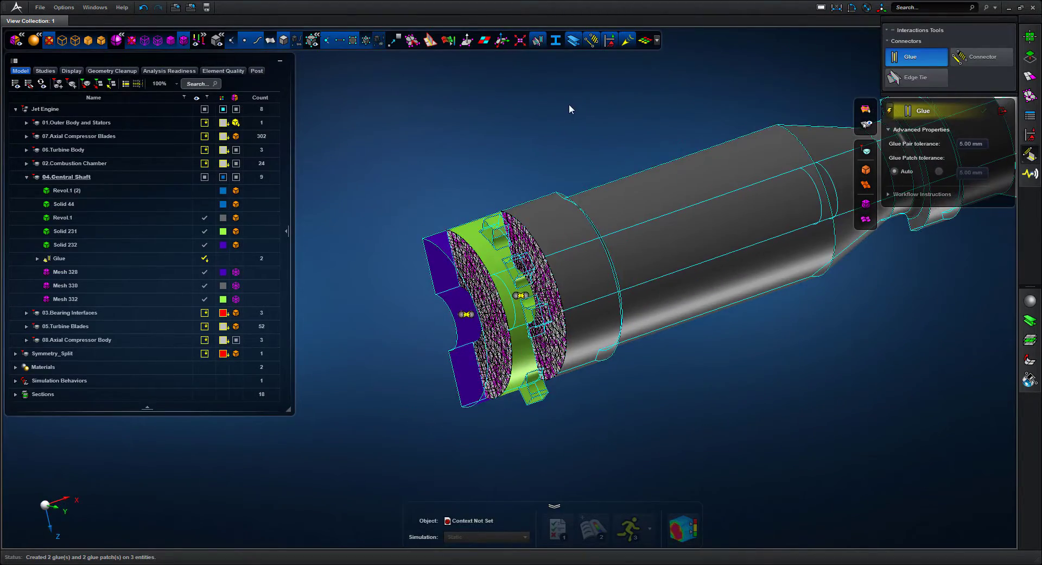
middle_click_drag(567, 106, 561, 107)
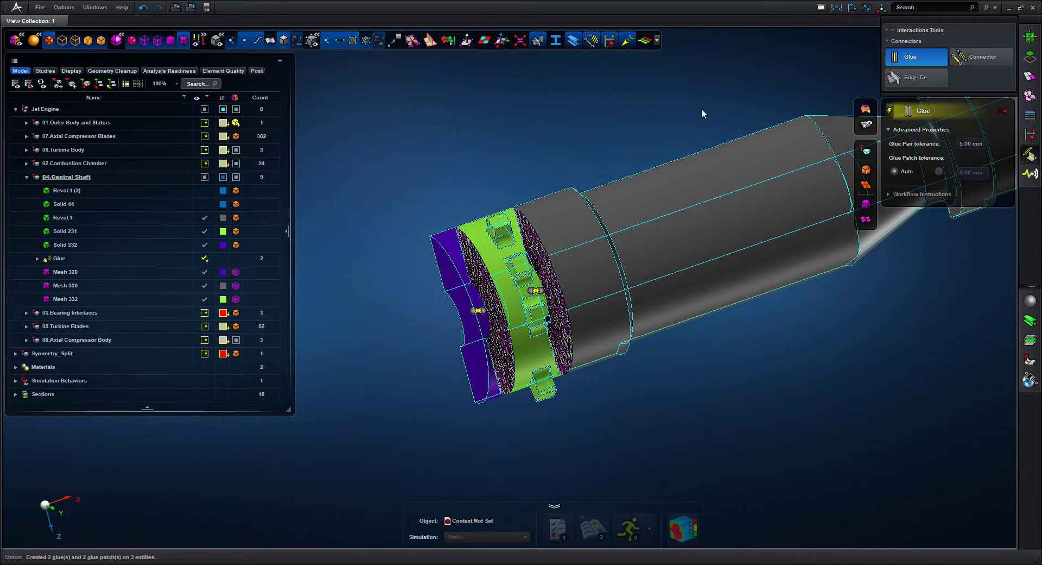
left_click(1002, 110)
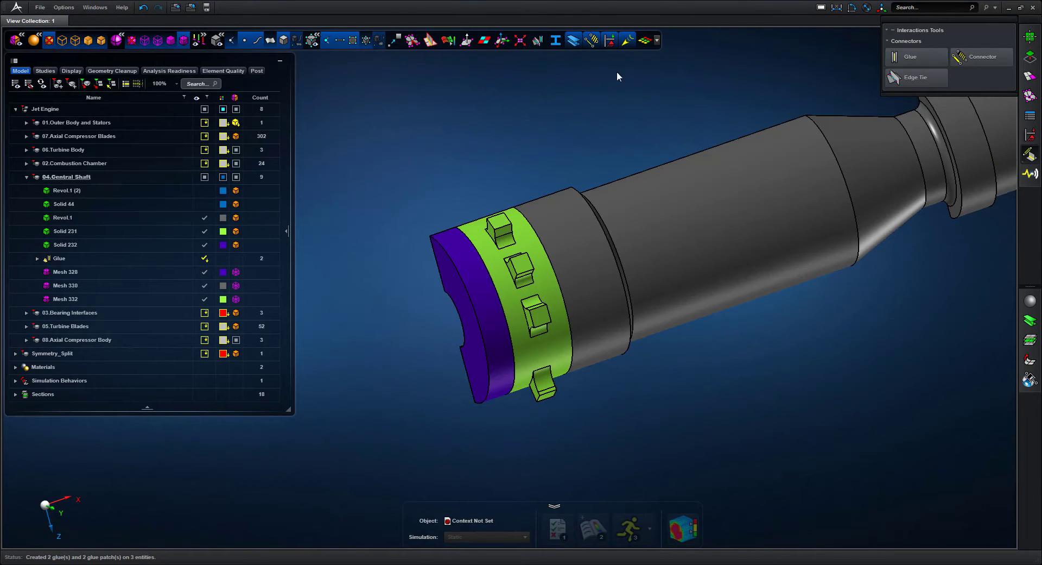
- Hide Revol.1, Solid 231, Solid 232 and meshes 328, 330 and 332 of the Central Shaft
left_click(364, 38)
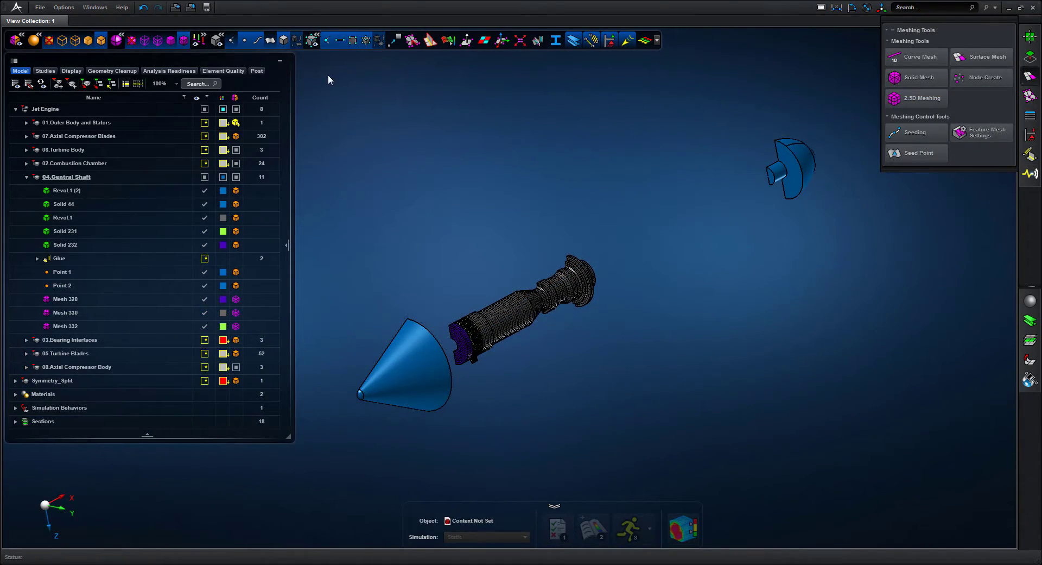
mouse_move(393, 127)
middle_mouse_down()
mouse_move(493, 125)
mouse_move(396, 128)
mouse_move(379, 145)
mouse_move(391, 120)
middle_mouse_up()
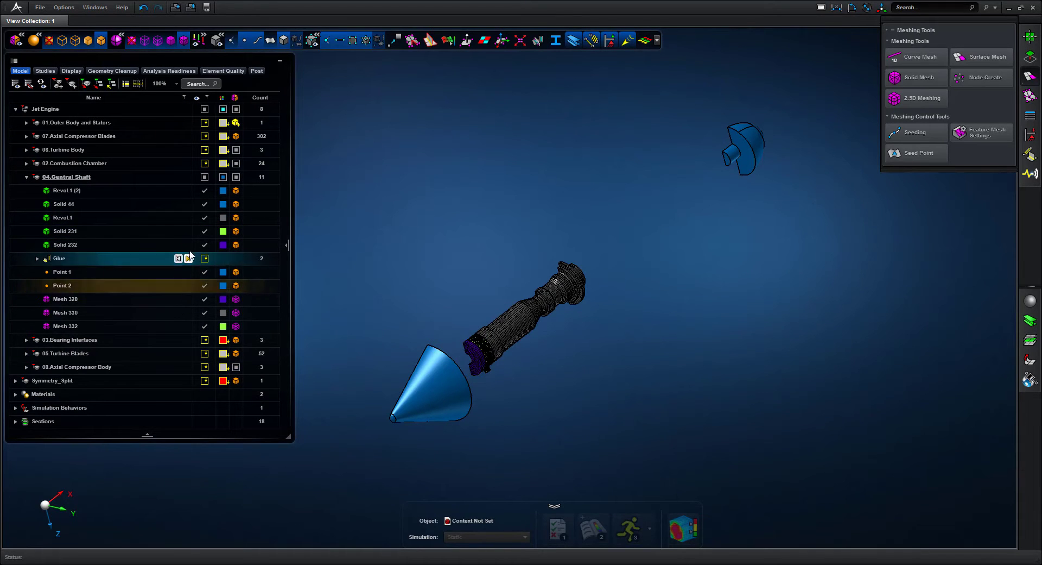
left_click(178, 215)
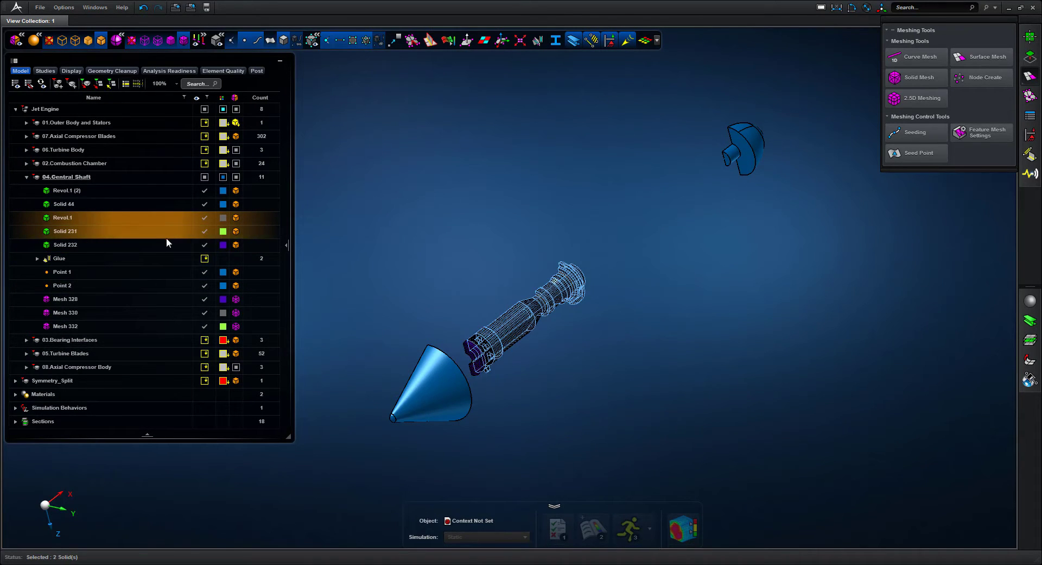
left_click(164, 245, "shift")
left_click(166, 299, "ctrl")
left_click(166, 311, "ctrl")
left_click(165, 327, "ctrl")
left_click(207, 299)
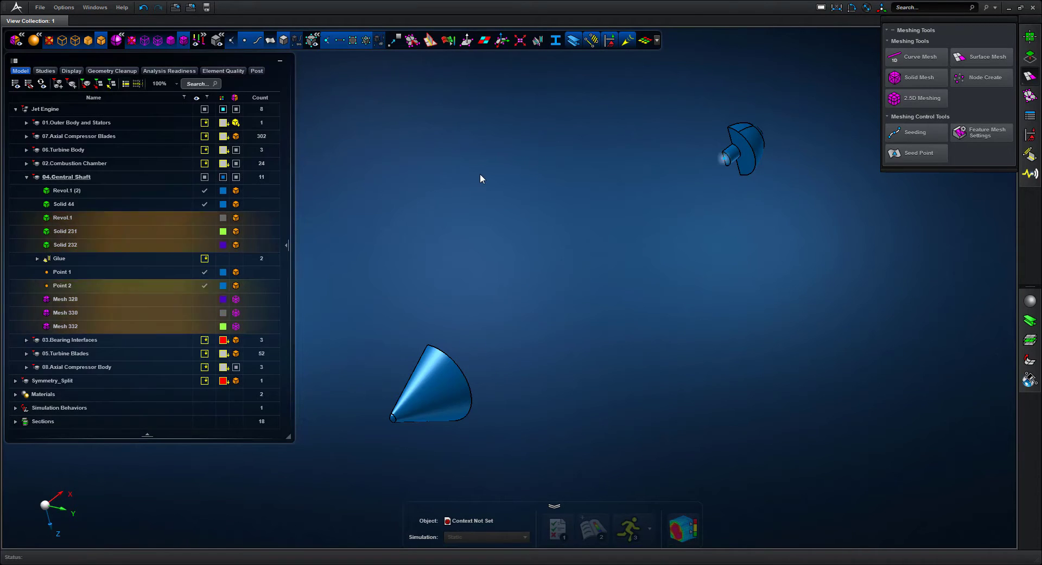
- Solid mesh the front cone Revol.1 (2) and the rear body Solid 44 with a 12.50 mm mesh size
scroll(501, 190, "up", 2)
middle_click_drag(481, 194, 571, 158)
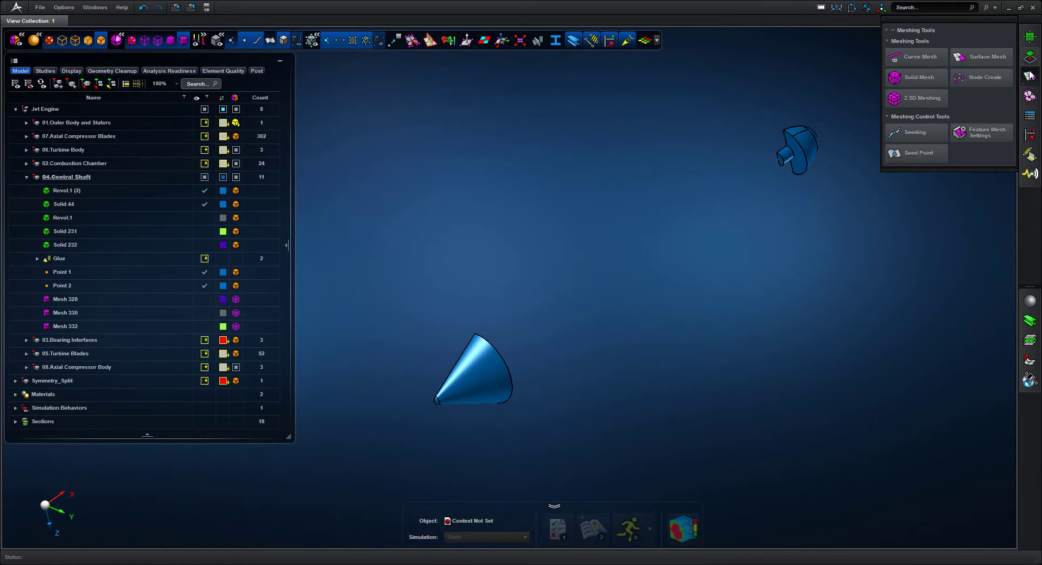
left_click(927, 78)
left_click(505, 363)
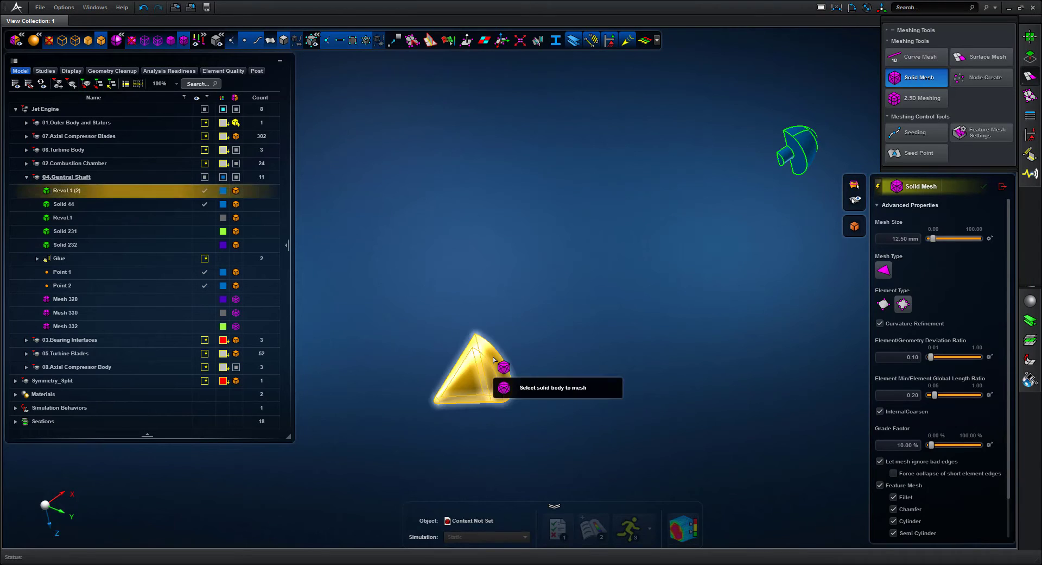
middle_click(497, 374)
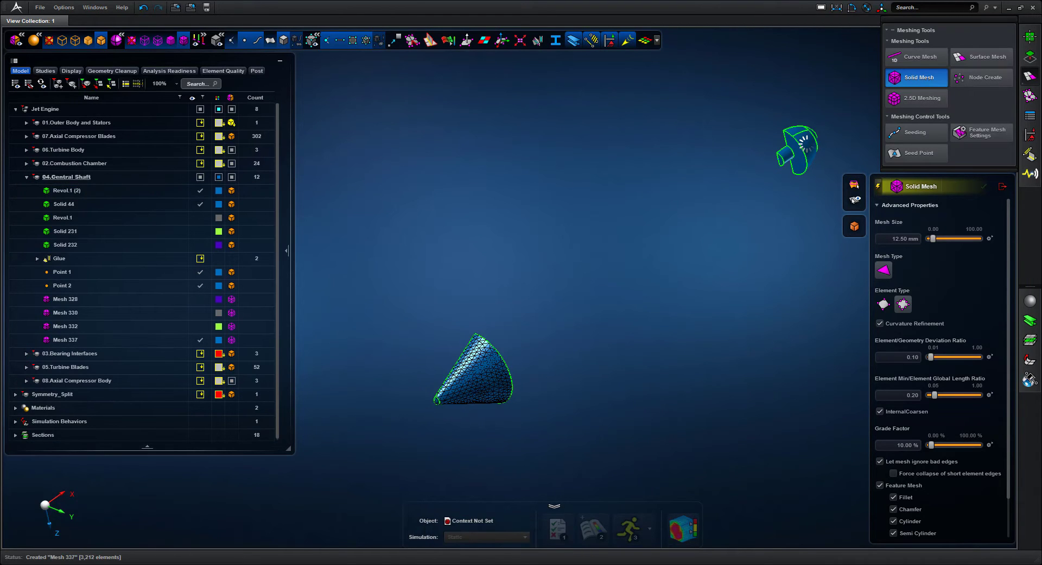
left_click(790, 153)
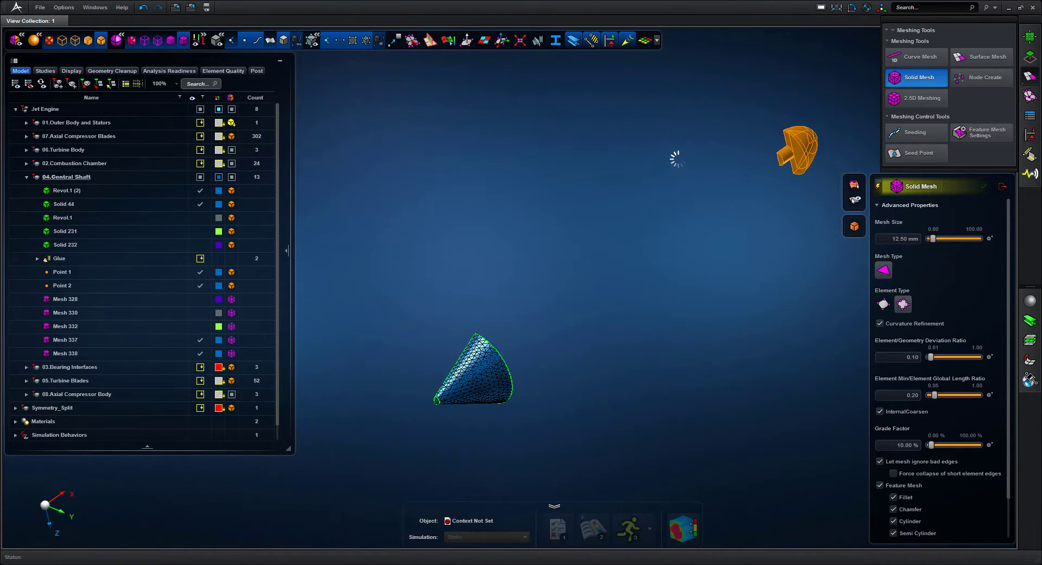
middle_click_drag(654, 161, 652, 251)
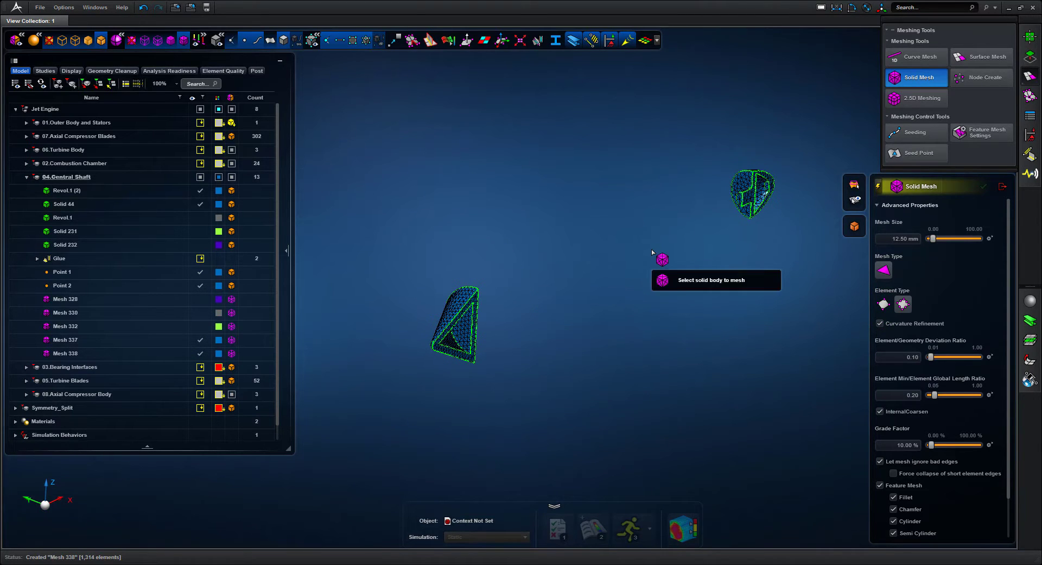
left_click(1002, 187)
- Display the aspect ratio quality on the two end bodies' meshes and inspect the rear body's mesh closely
middle_click_drag(819, 141, 652, 120)
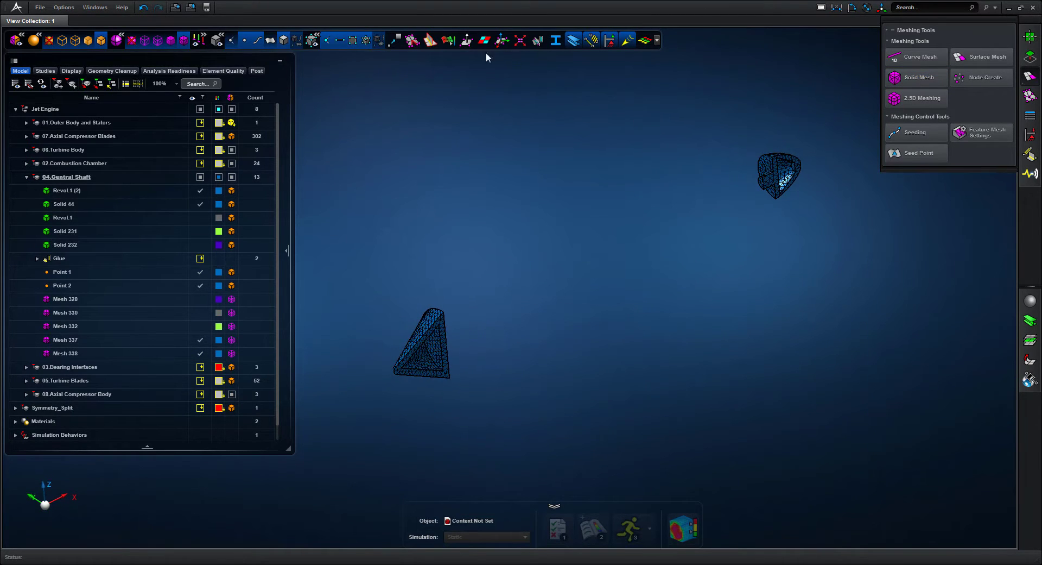
left_click(448, 40)
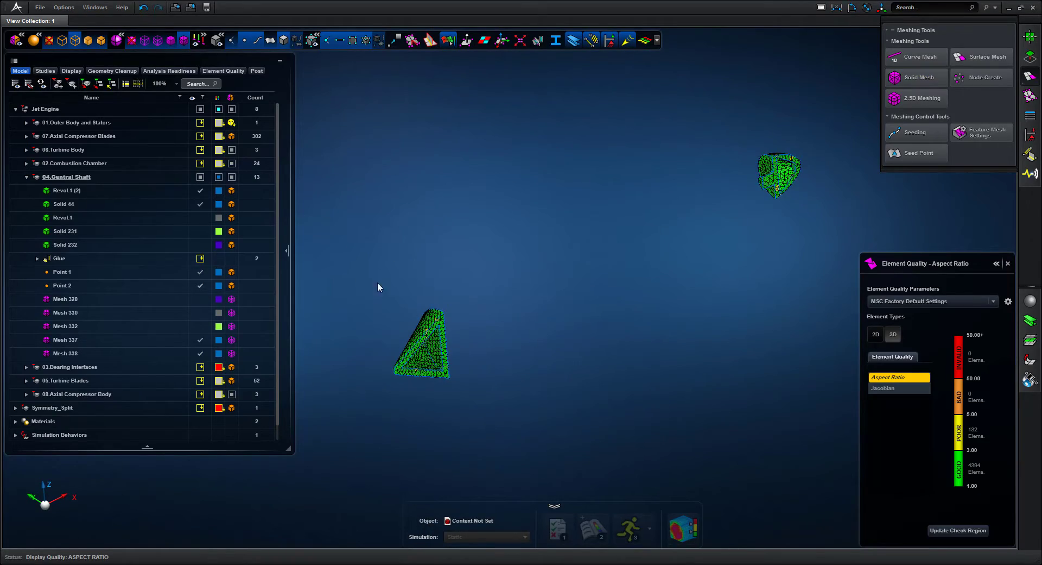
right_click_drag(398, 300, 488, 406)
middle_click_drag(671, 234, 726, 211)
left_click_drag(774, 158, 942, 251)
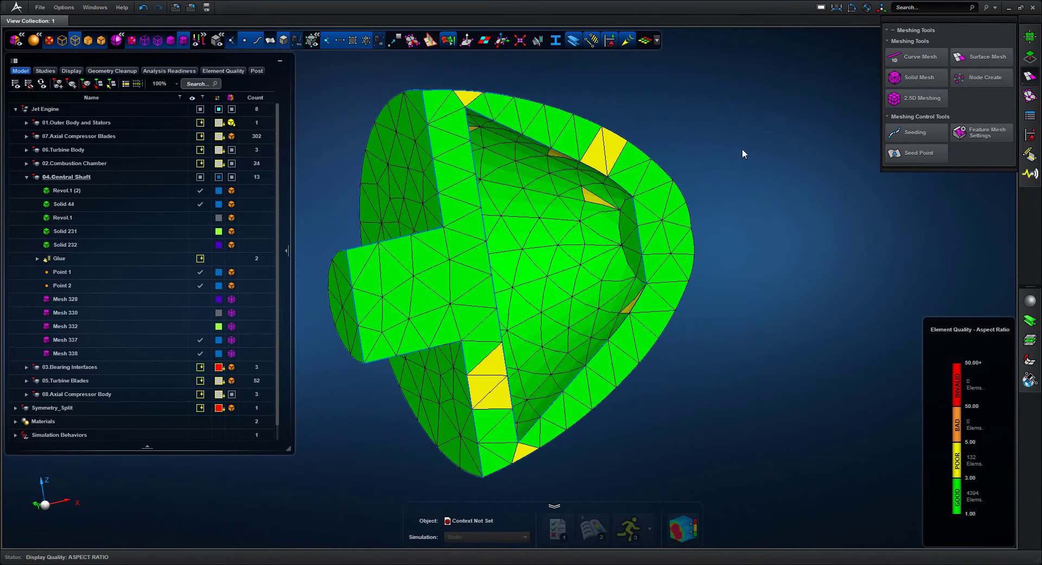
key("f")
middle_click_drag(597, 179, 638, 163)
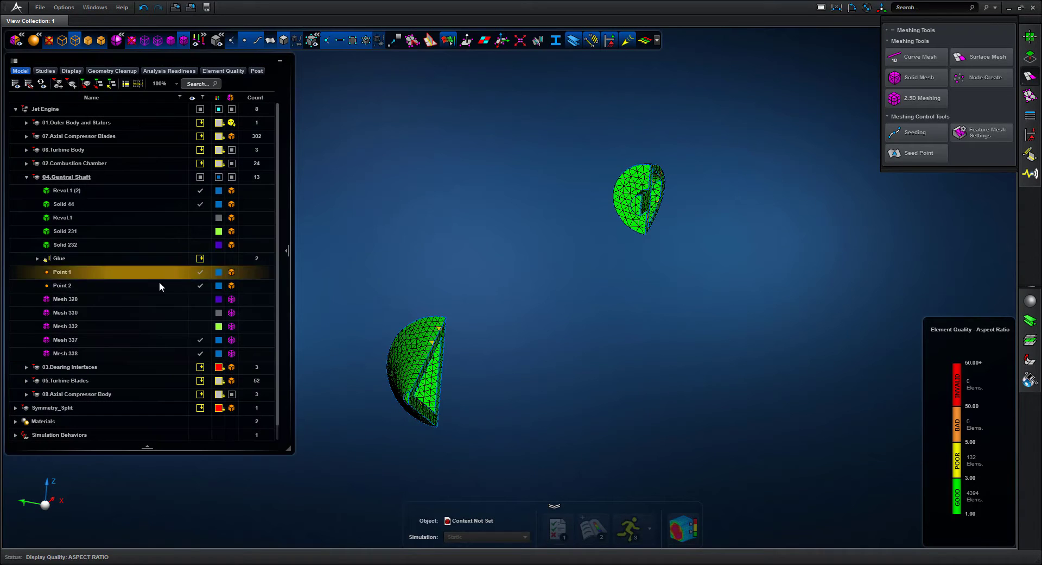
- Change the mesh size of Mesh 337 to 10 mm, apply it and close its properties
left_click(135, 339)
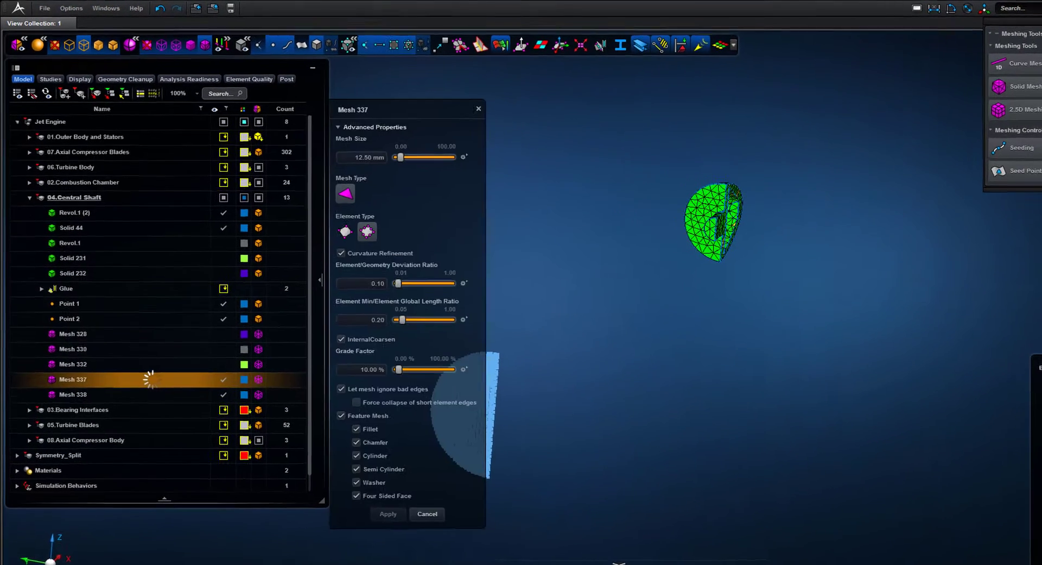
left_click(343, 141)
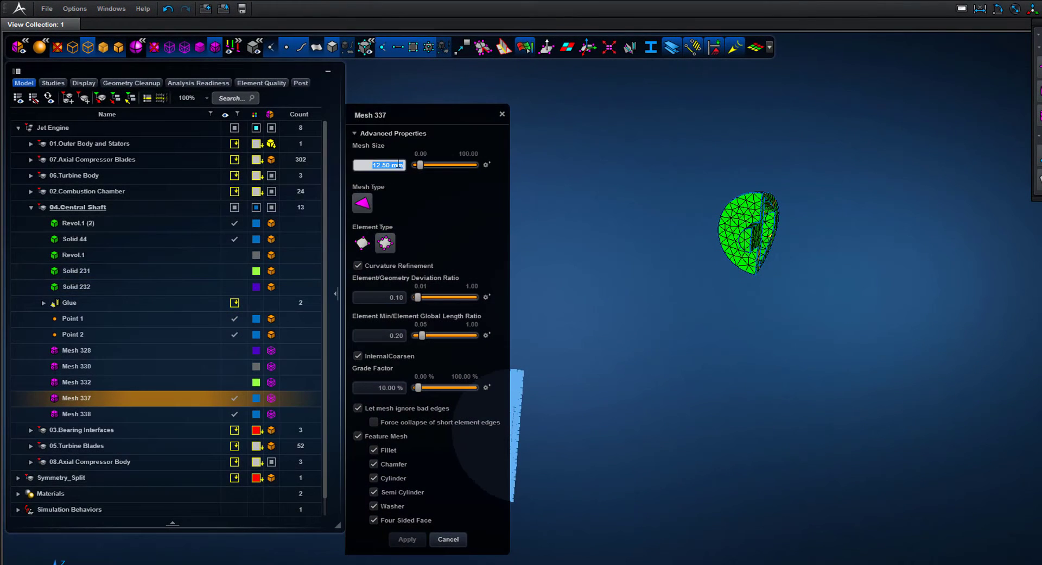
key("BackSpace")
type("10")
key("Return")
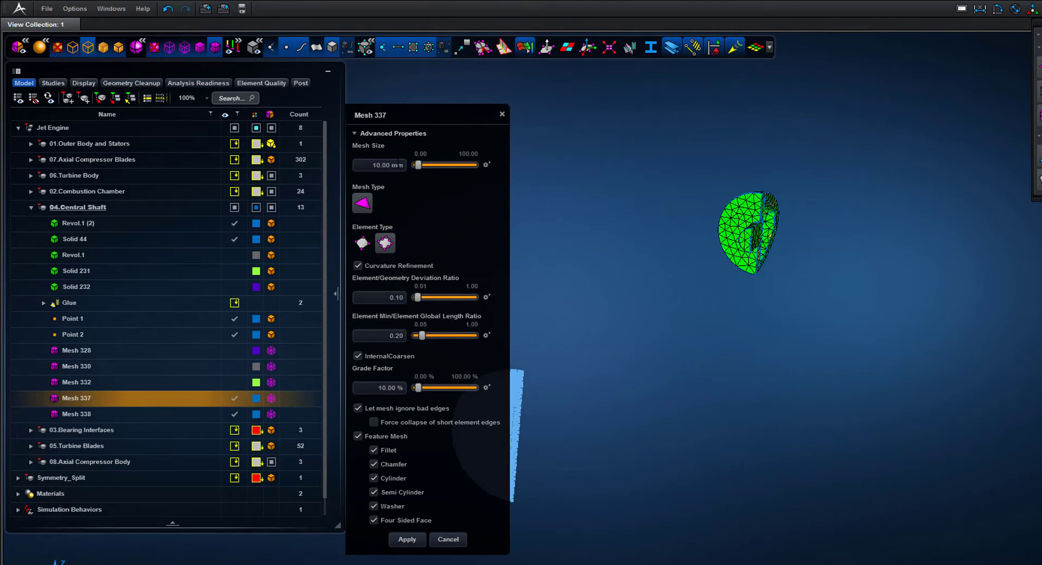
left_click(407, 539)
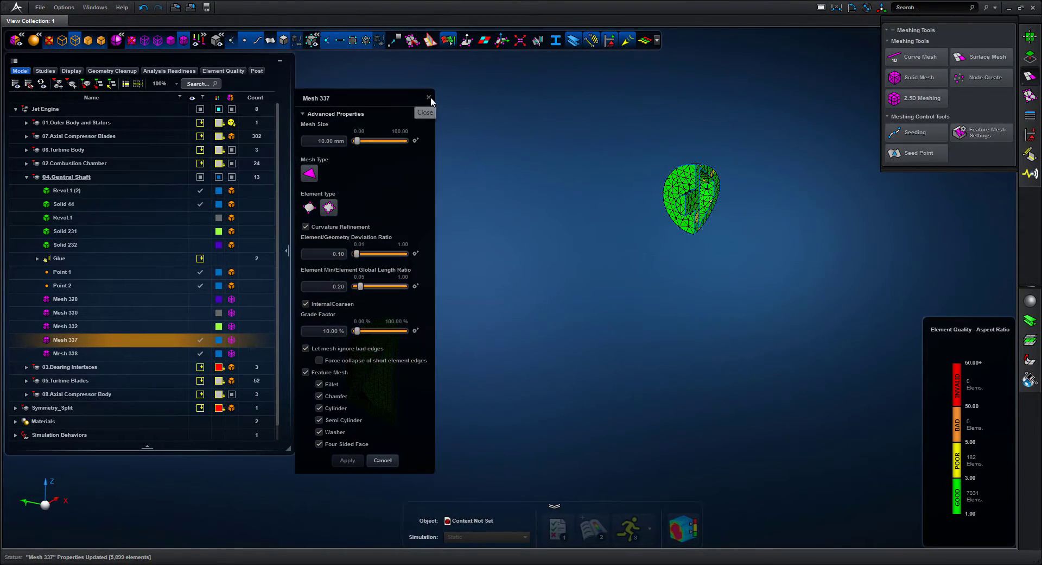
left_click(430, 99)
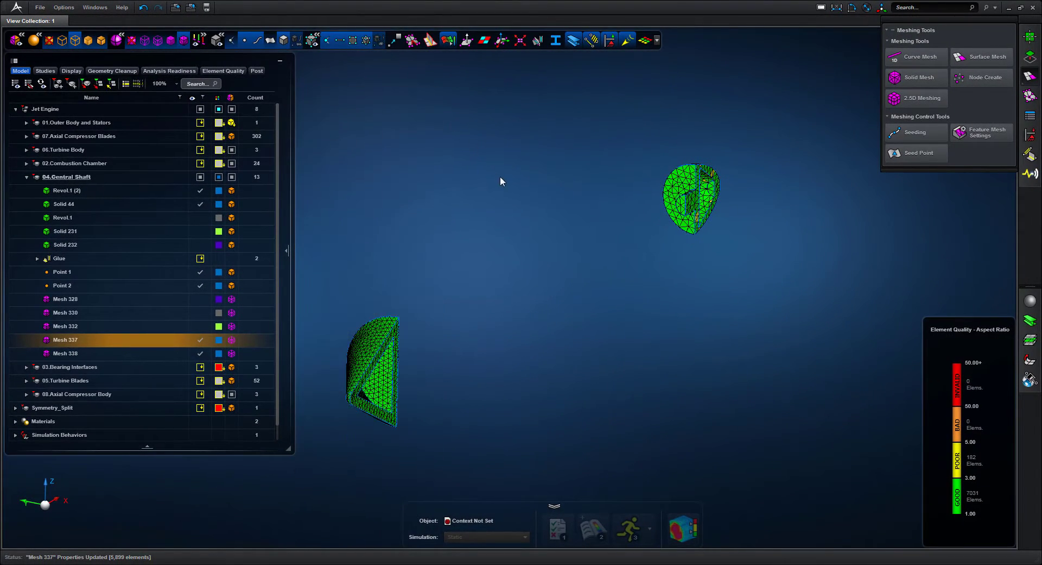
- Start a Rigid Link connector and choose the multi-entity creation approach with a separate location point for both ends
right_click_drag(500, 201, 653, 132)
middle_click_drag(653, 132, 581, 136)
left_click_drag(367, 205, 490, 383)
middle_click_drag(644, 210, 688, 187)
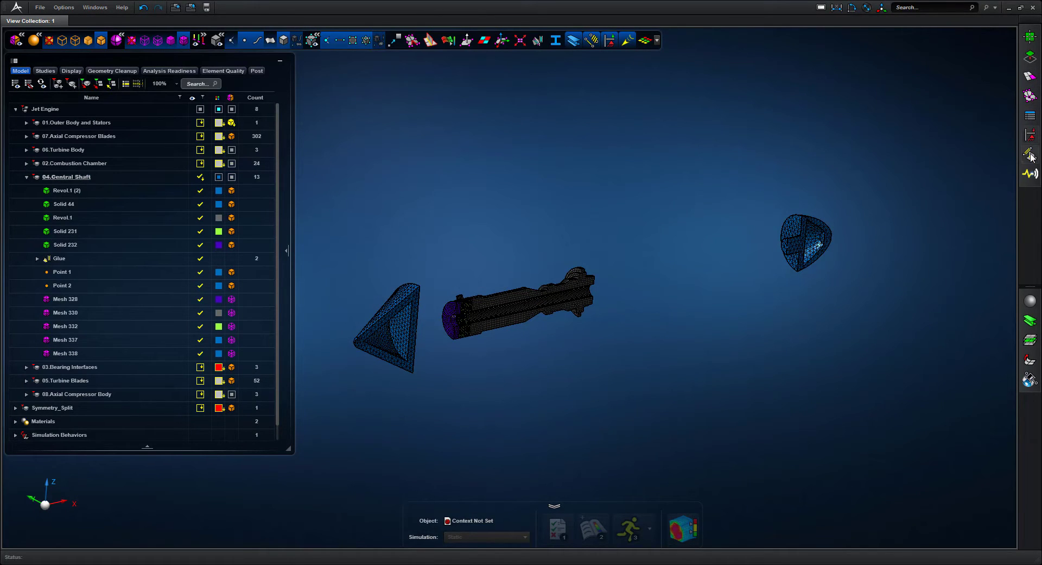
mouse_move(1031, 157)
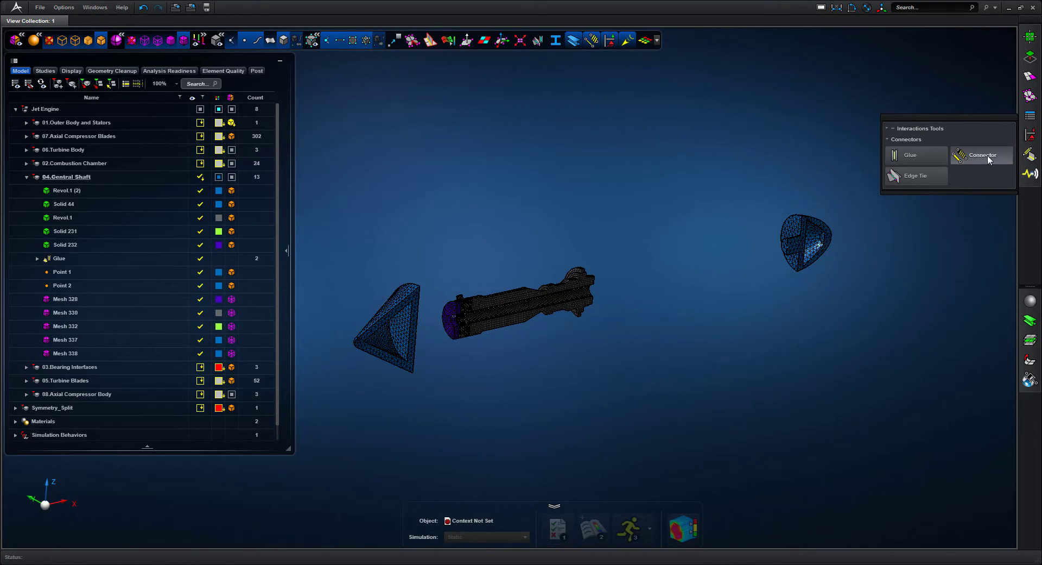
left_click(988, 157)
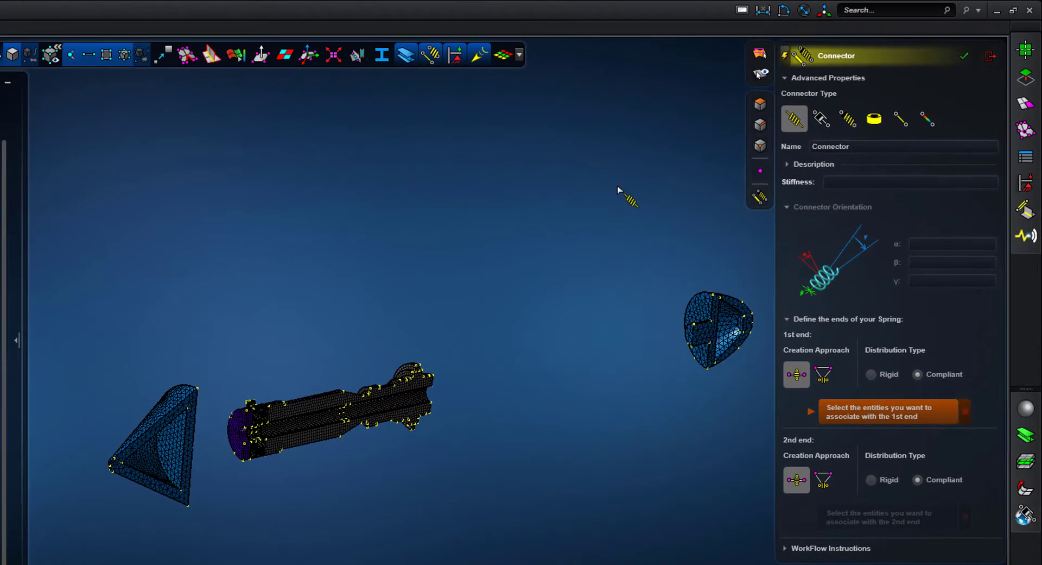
middle_click_drag(581, 176, 577, 175)
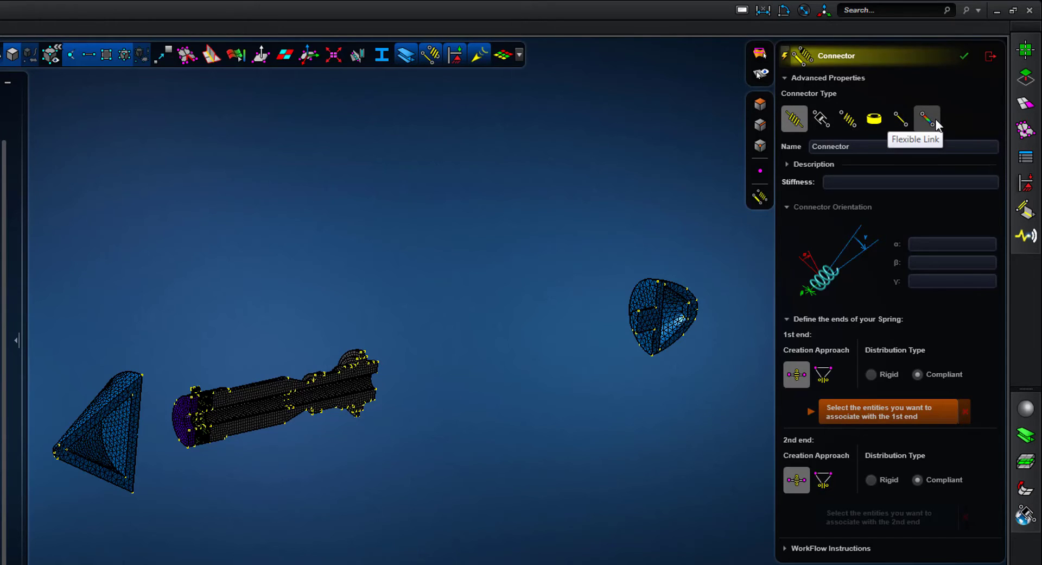
left_click(904, 124)
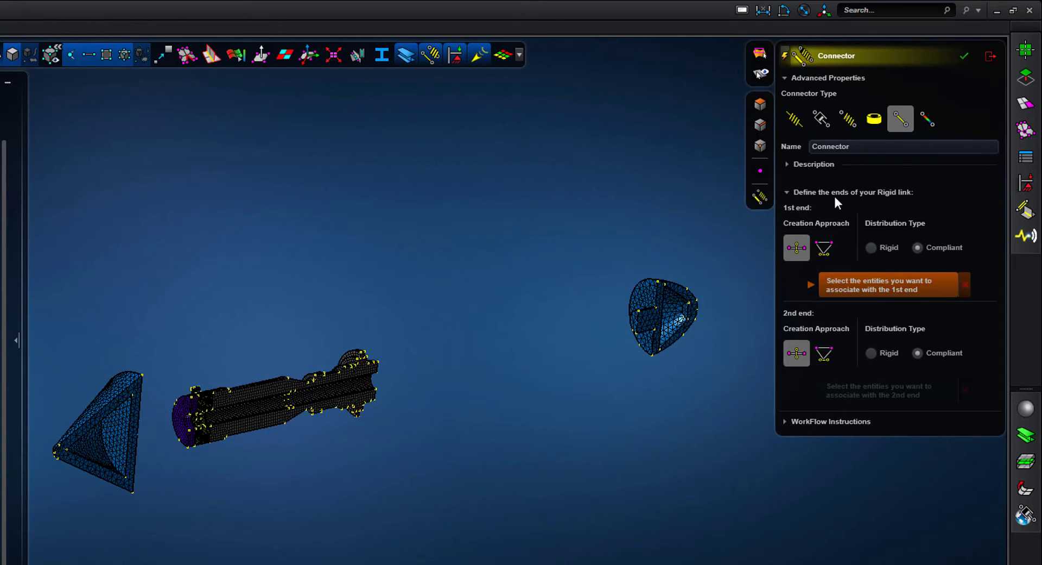
left_click(824, 249)
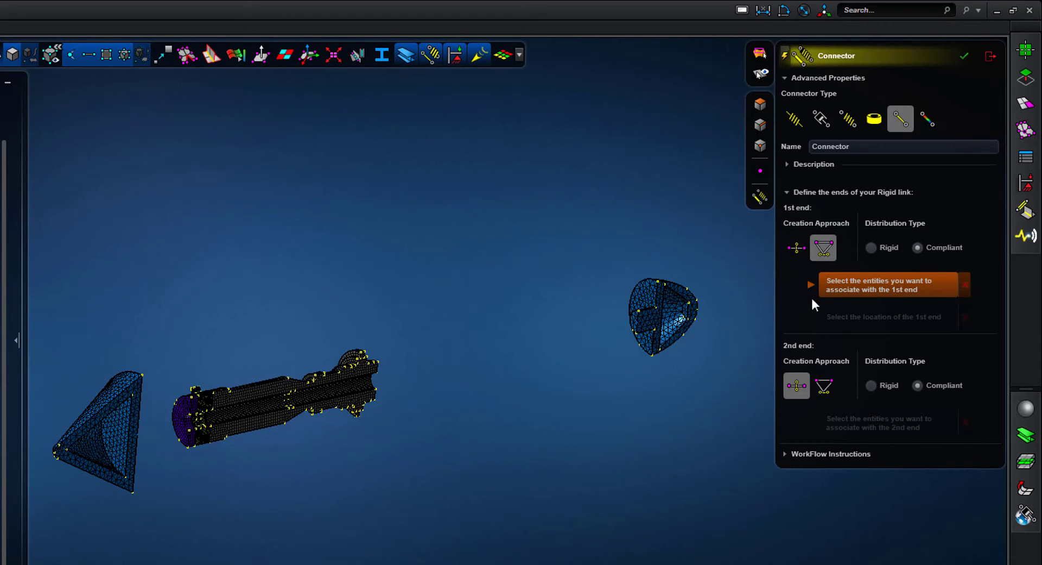
left_click(823, 387)
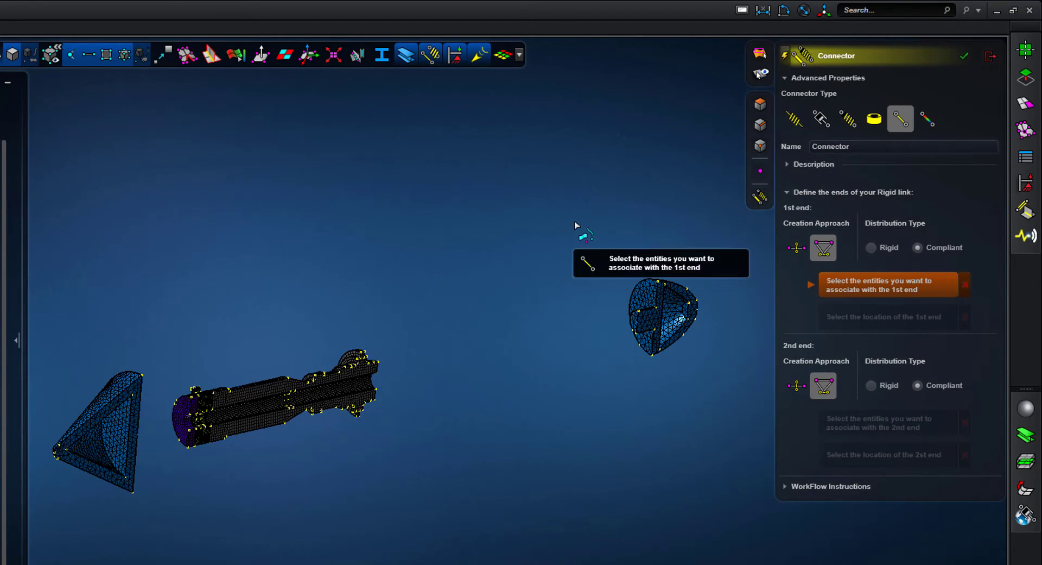
- Define the link's 1st end on the flat end face of the rear body's stub, located at the centre of its straight edge
left_click_drag(577, 225, 715, 385)
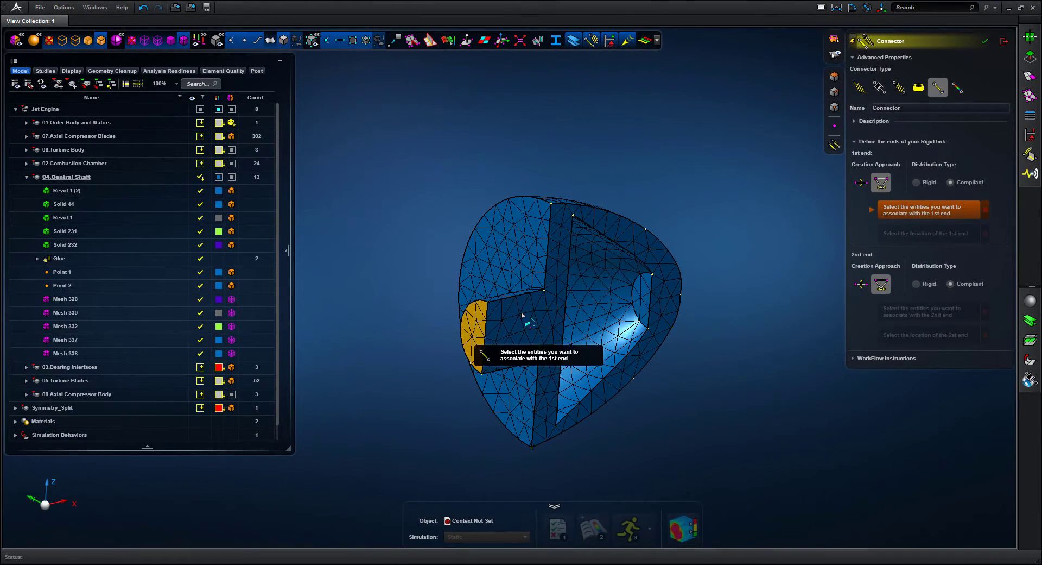
left_click(834, 77)
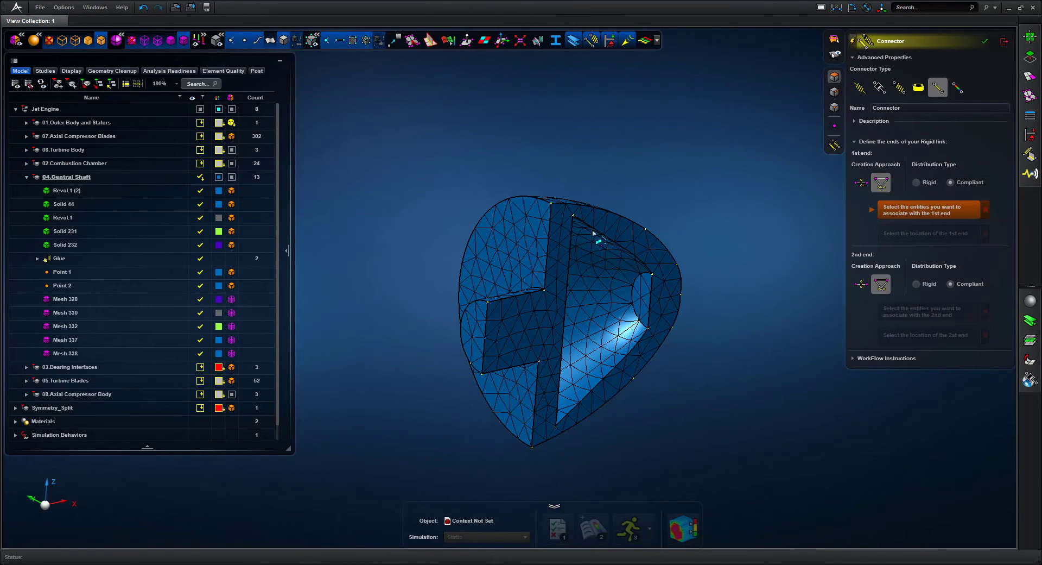
left_click(476, 323)
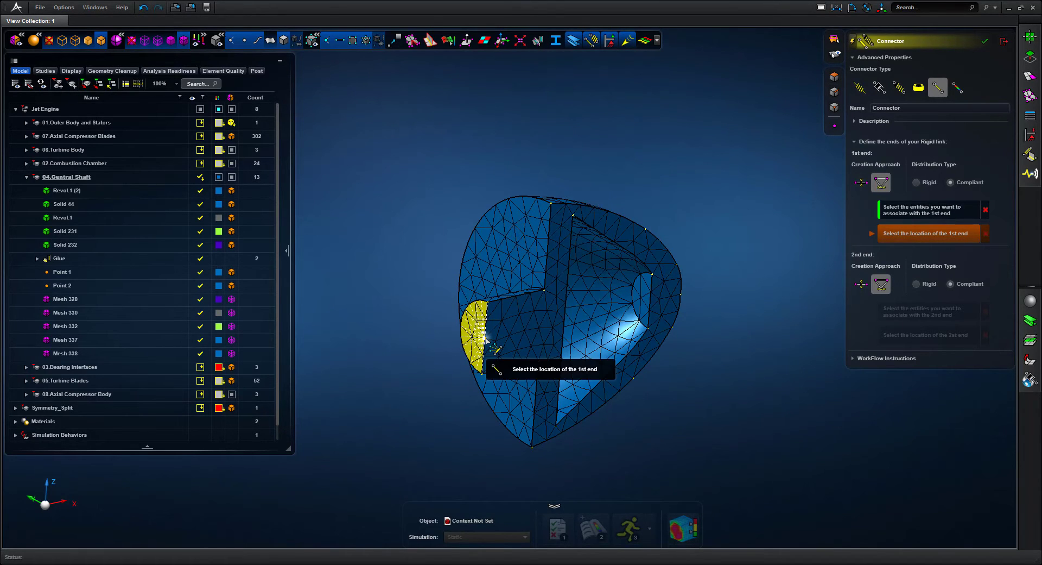
left_click(487, 340)
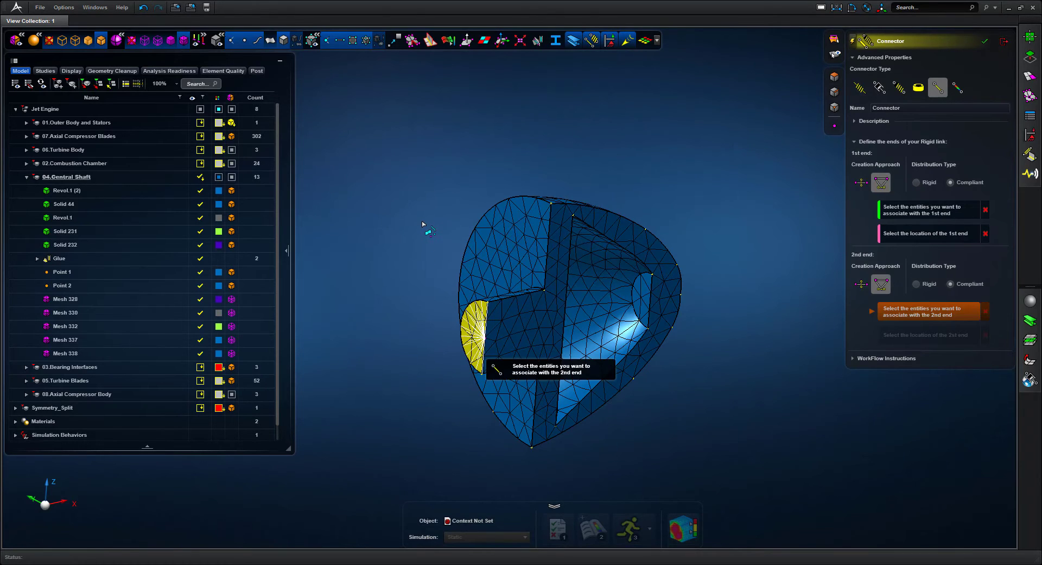
- Define the link's 2nd end on the central shaft's rear annular end face, located at the shaft's centre, to create the rigid link
scroll(425, 235, "down", 5)
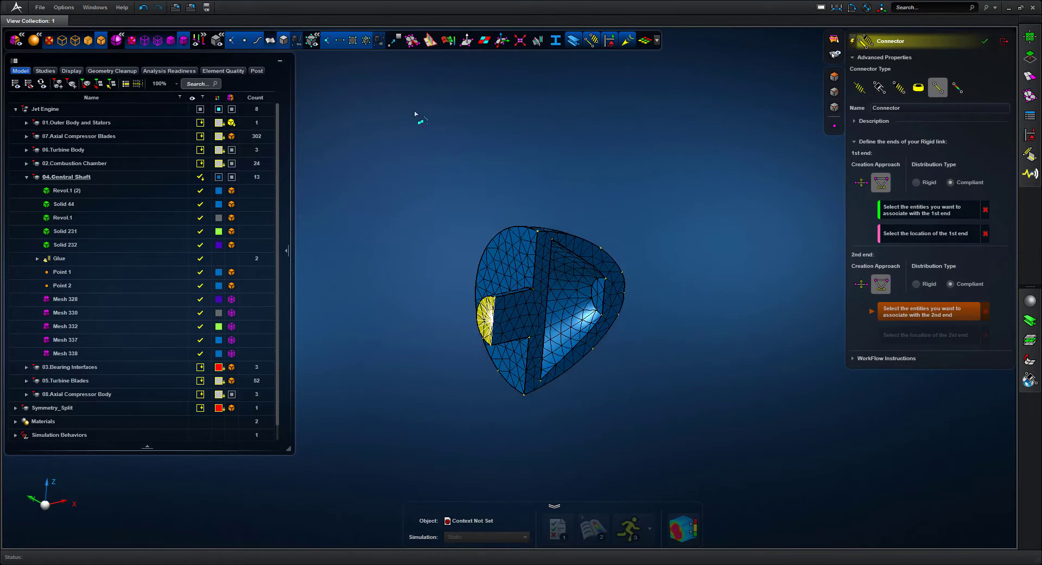
middle_click_drag(595, 298, 550, 300)
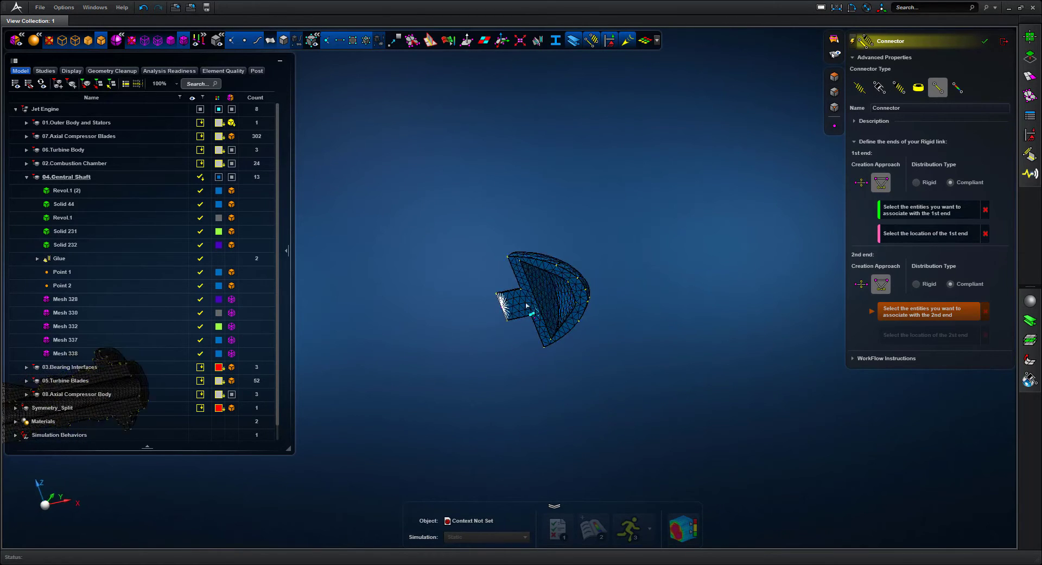
middle_click_drag(523, 306, 861, 263)
left_click_drag(550, 384, 548, 383)
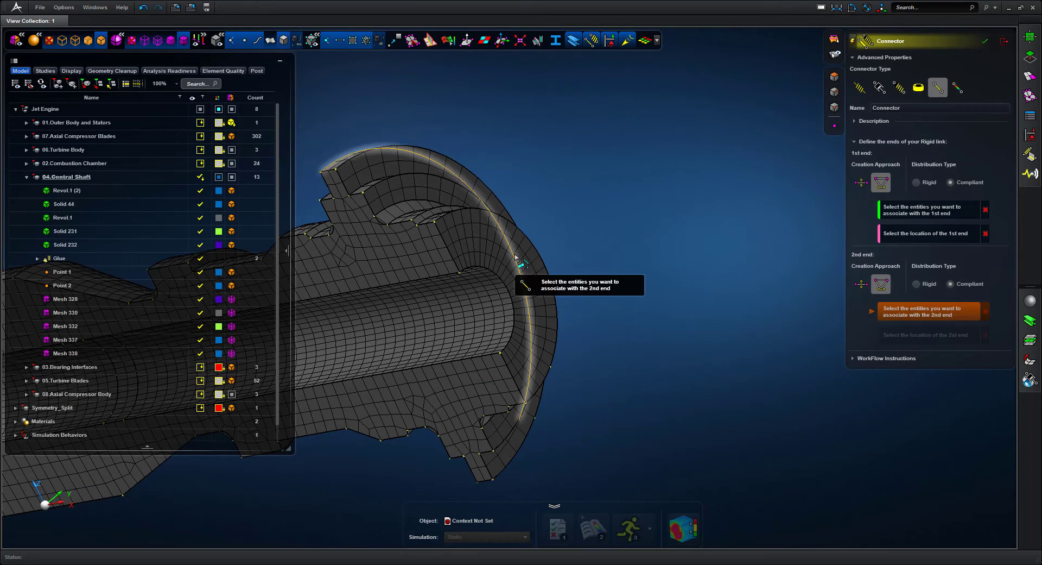
left_click(839, 76)
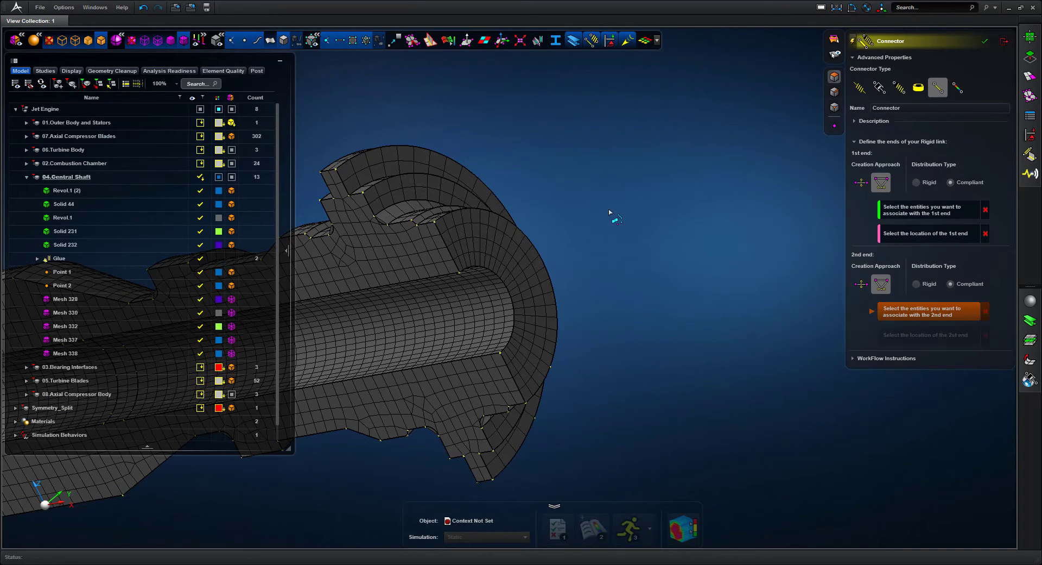
left_click(499, 243)
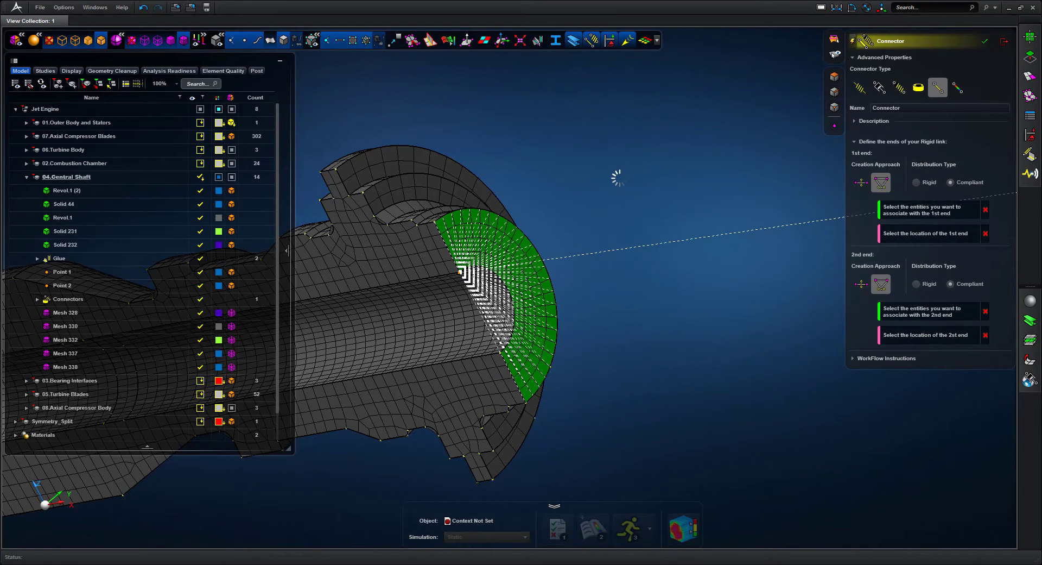
- Define the 1st end of a second rigid link on the shaft's purple front end face, located at the face's centre
middle_click_drag(616, 217, 682, 232)
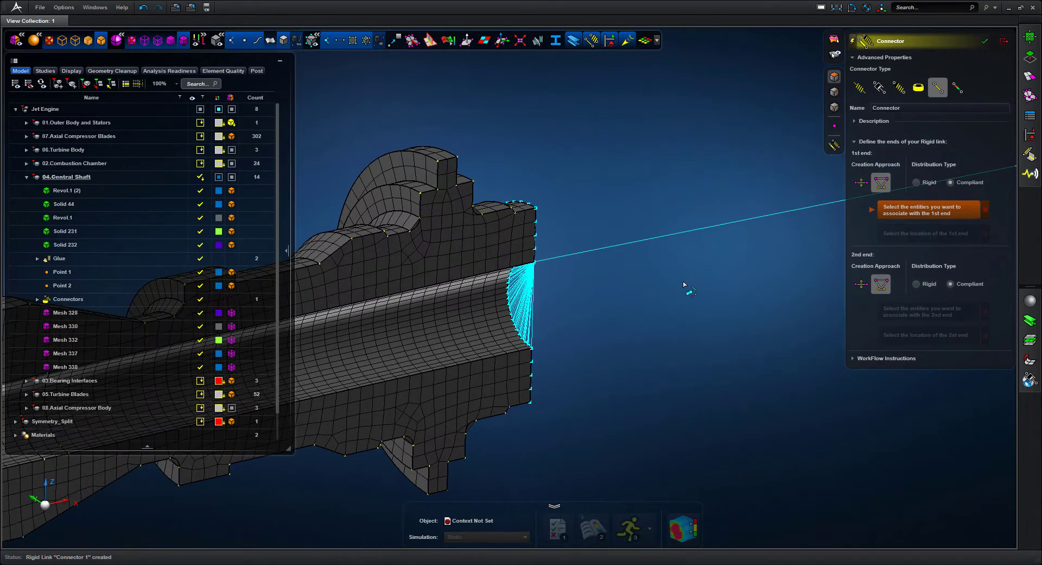
scroll(684, 283, "down", 5)
scroll(640, 197, "down", 6)
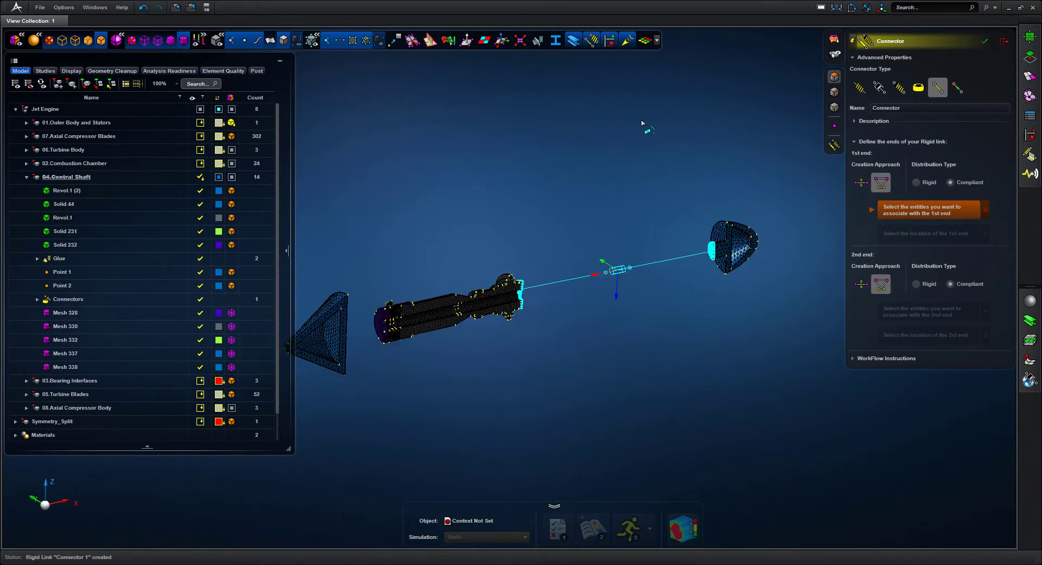
right_click_drag(646, 161, 742, 136)
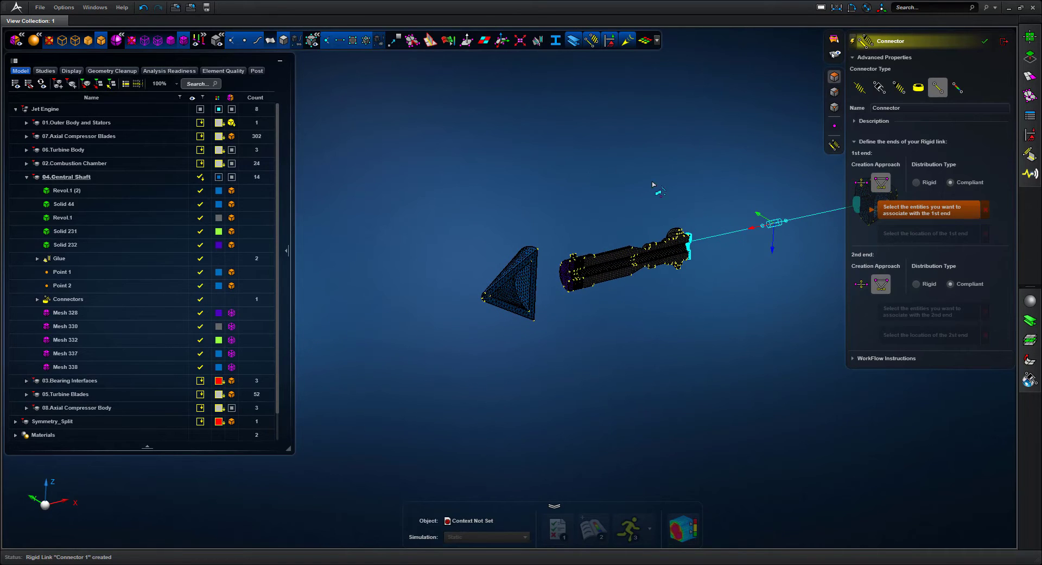
left_click_drag(613, 370, 617, 372)
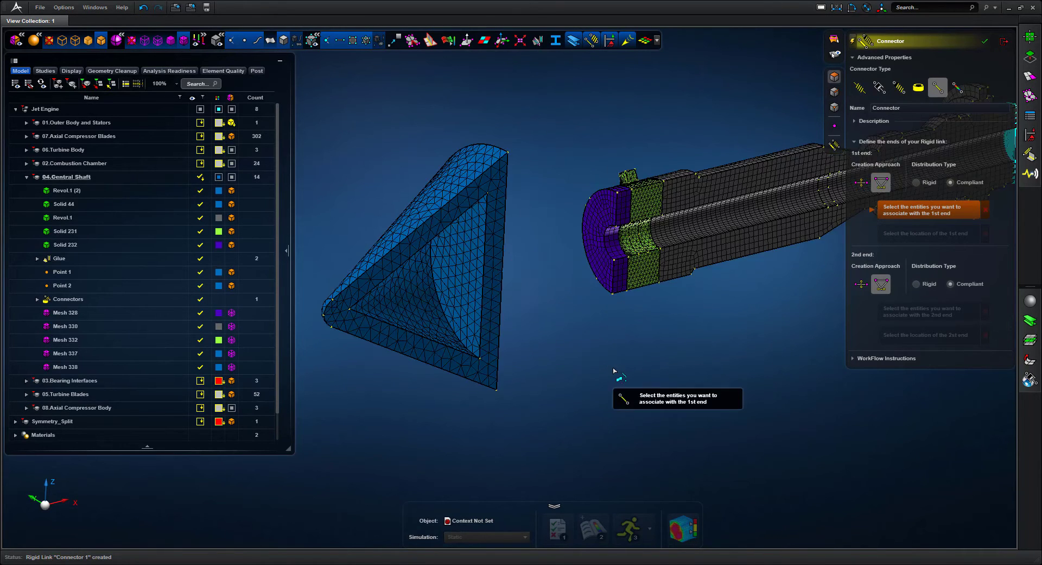
left_click(1030, 155)
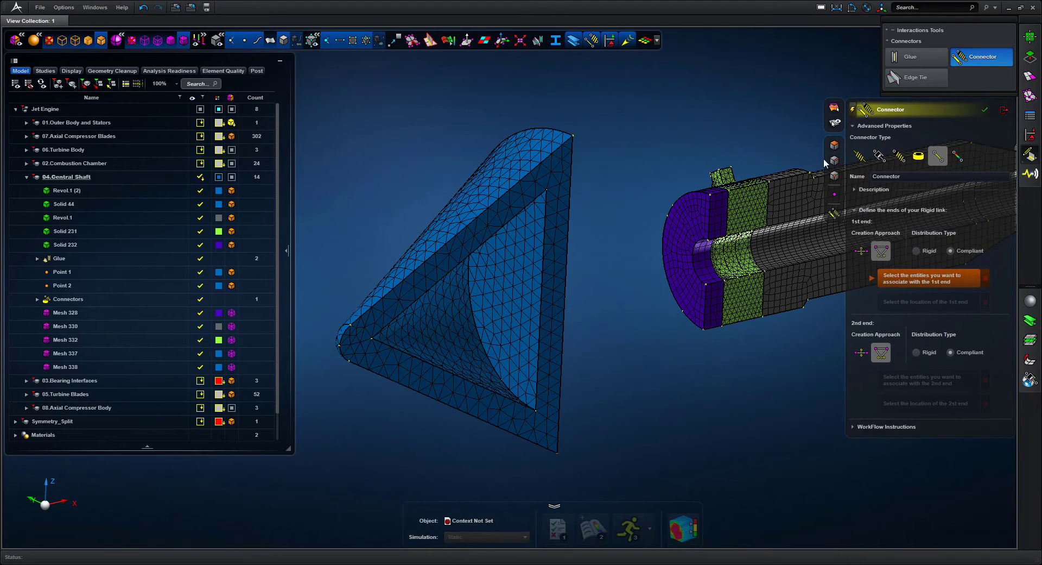
left_click(835, 145)
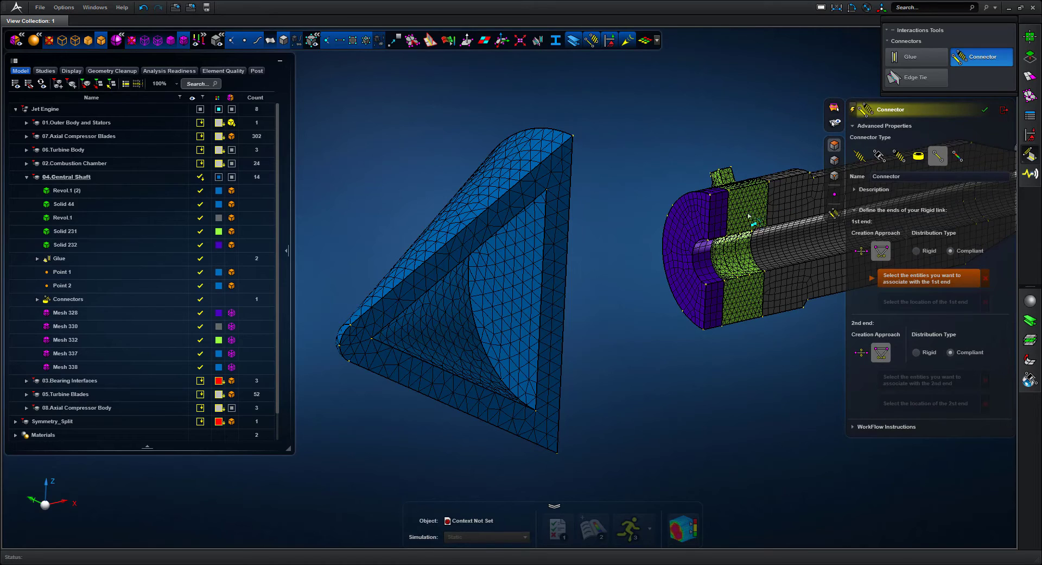
left_click(696, 235)
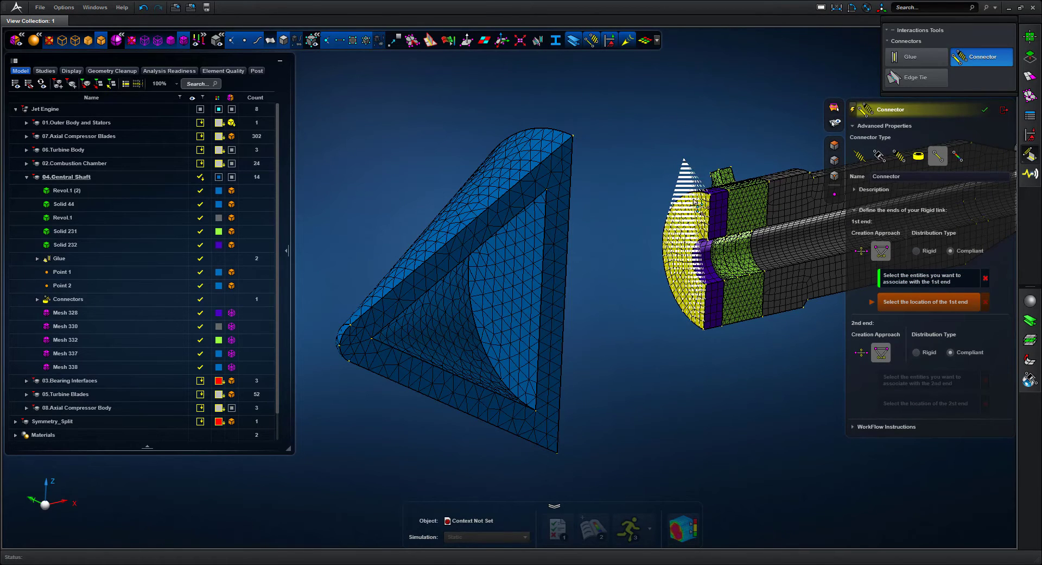
left_click(707, 240)
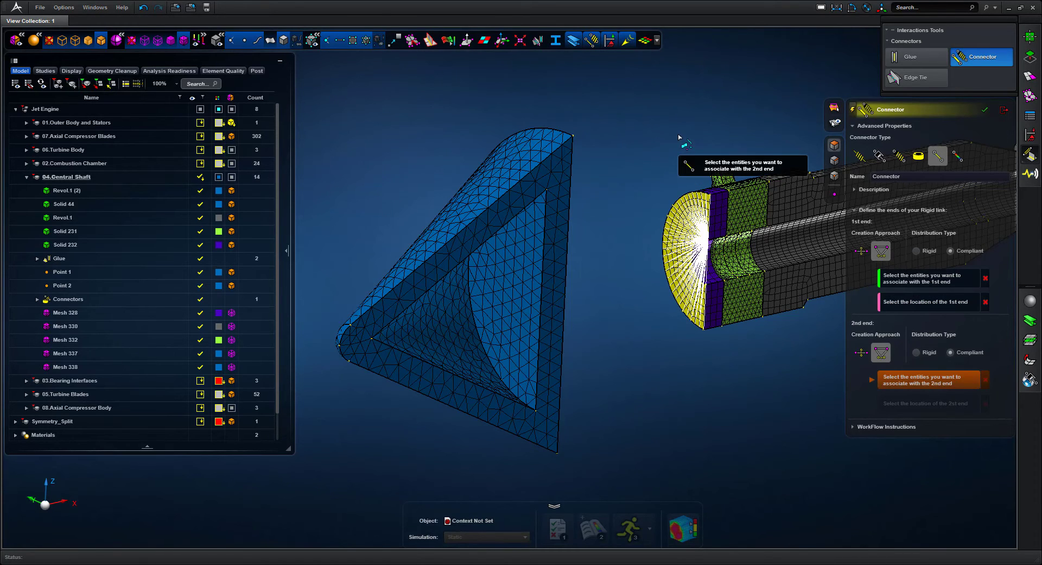
- Define the second link's 2nd end on the cone's base face, located at its straight edge's midpoint, and close the Connector tool
middle_click_drag(679, 133, 615, 140)
left_click(561, 208)
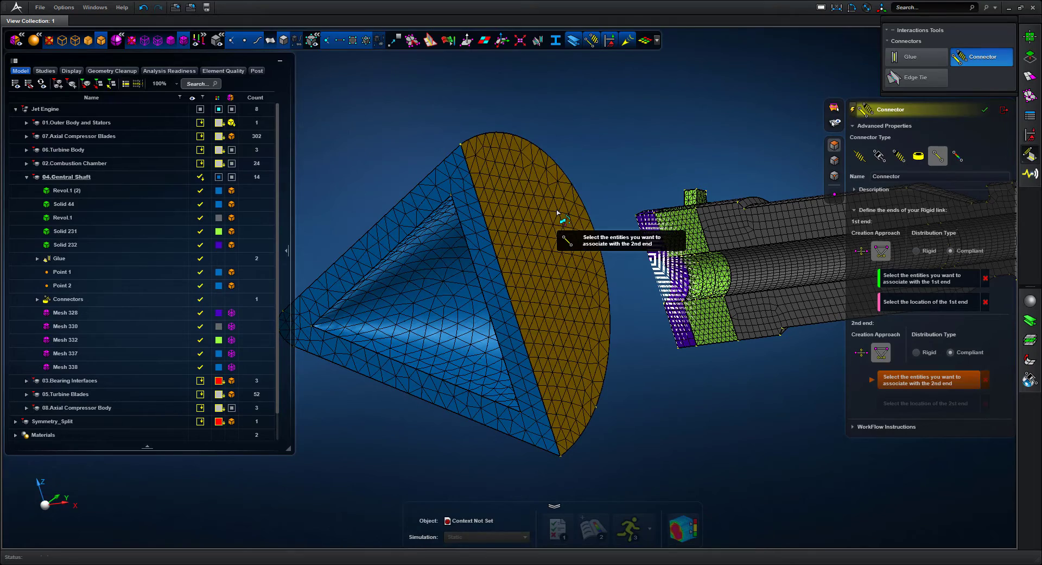
middle_click(557, 213)
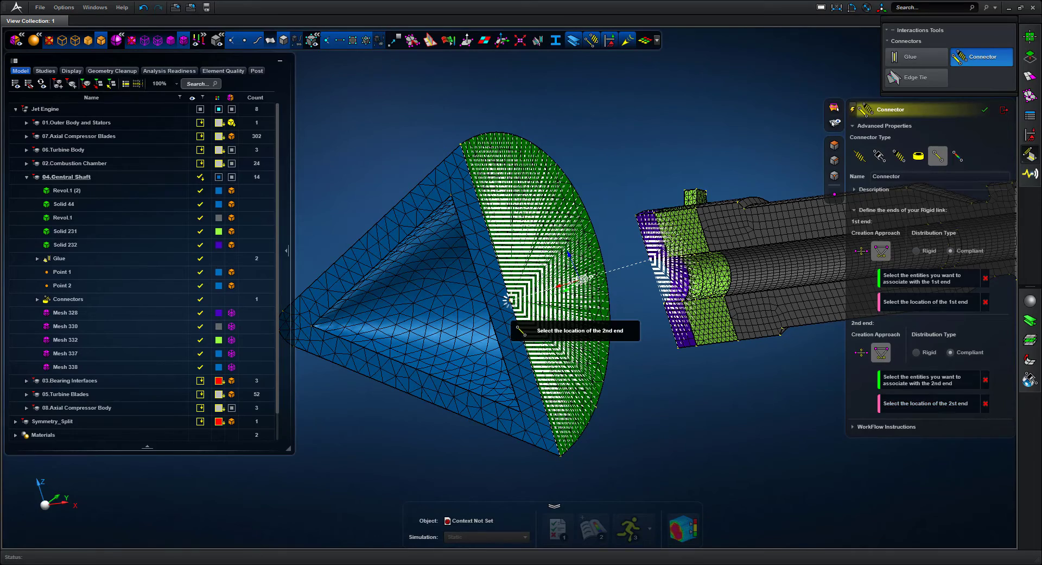
left_click(513, 302)
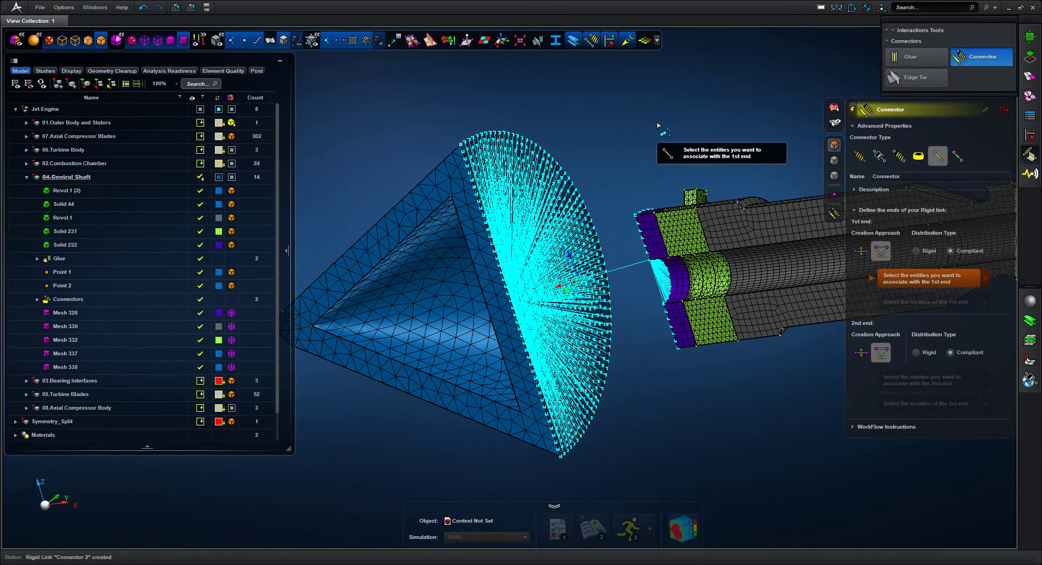
middle_click_drag(663, 123, 699, 51)
key("f")
scroll(699, 51, "down", 1)
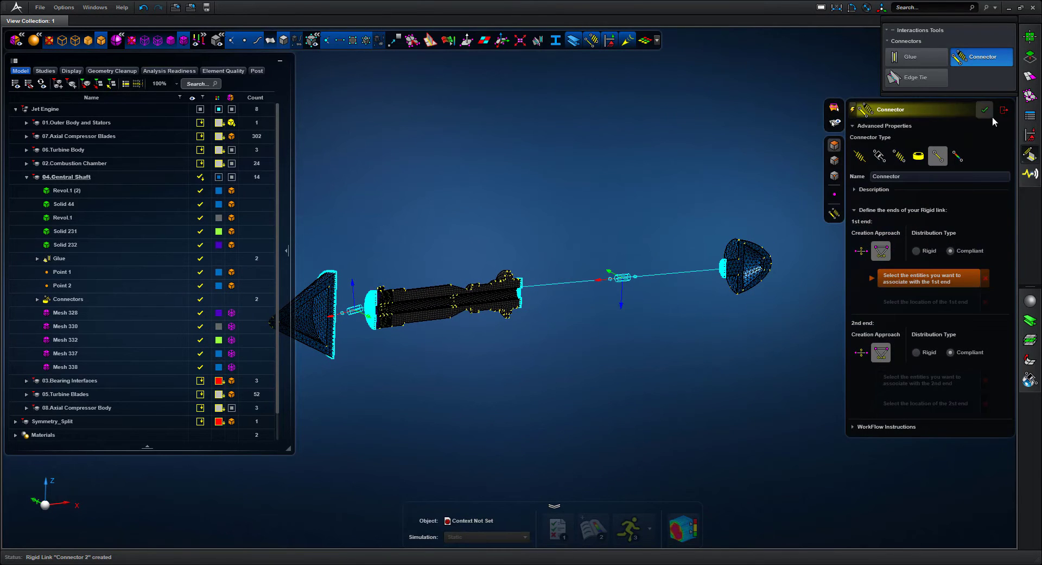
left_click(1007, 112)
- Examine the animated Mode 7 translational displacements of the Central Shaft and close the results display
middle_click_drag(643, 152, 633, 119)
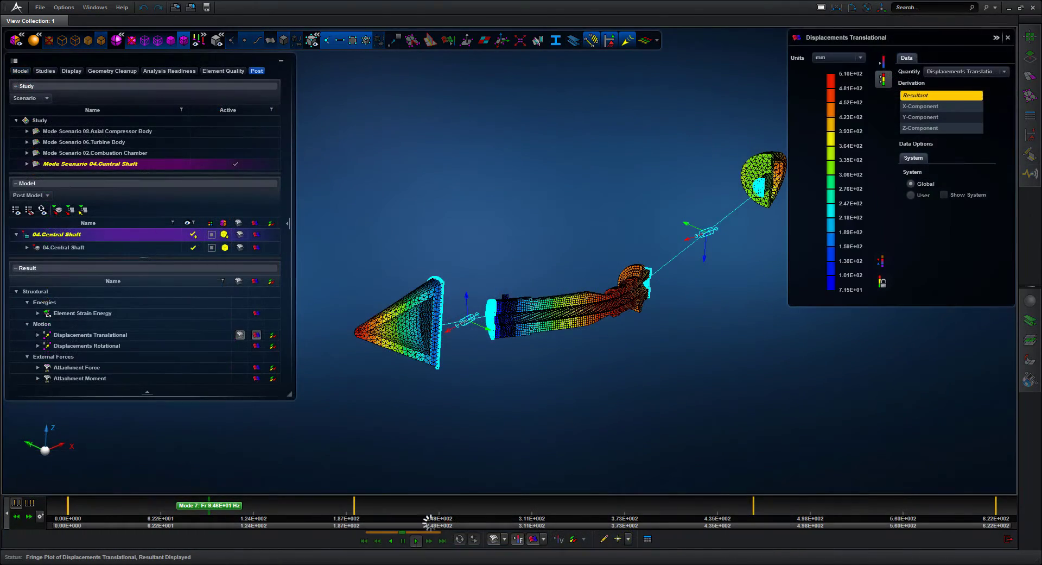
middle_click_drag(616, 198, 656, 221)
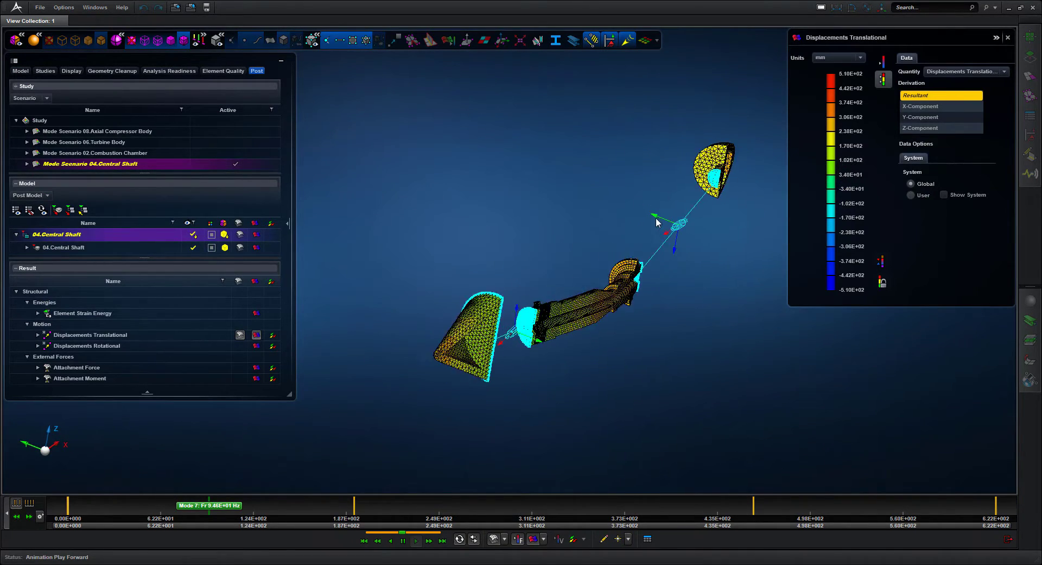
left_click(1008, 539)
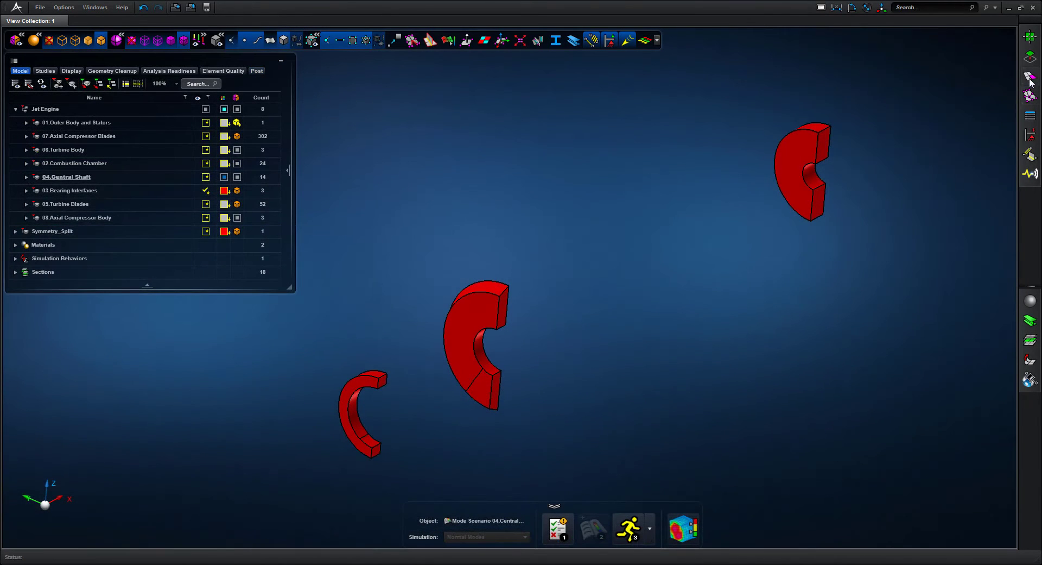
- Mesh the three bearing interface solids with 2.5D Meshing at a 5.00 mm mesh size and the automatic mesh method
left_click(1030, 77)
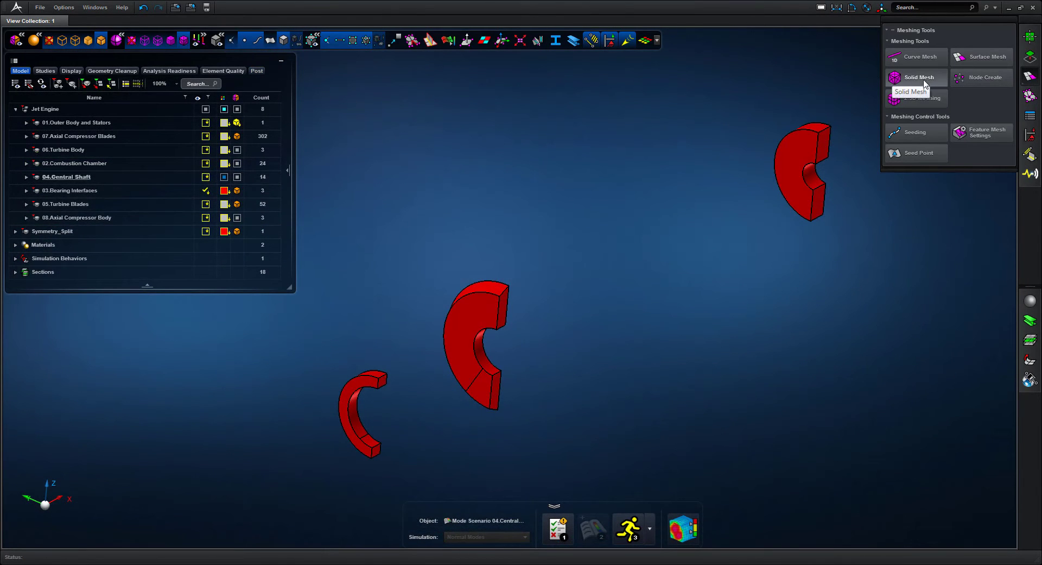
left_click(919, 98)
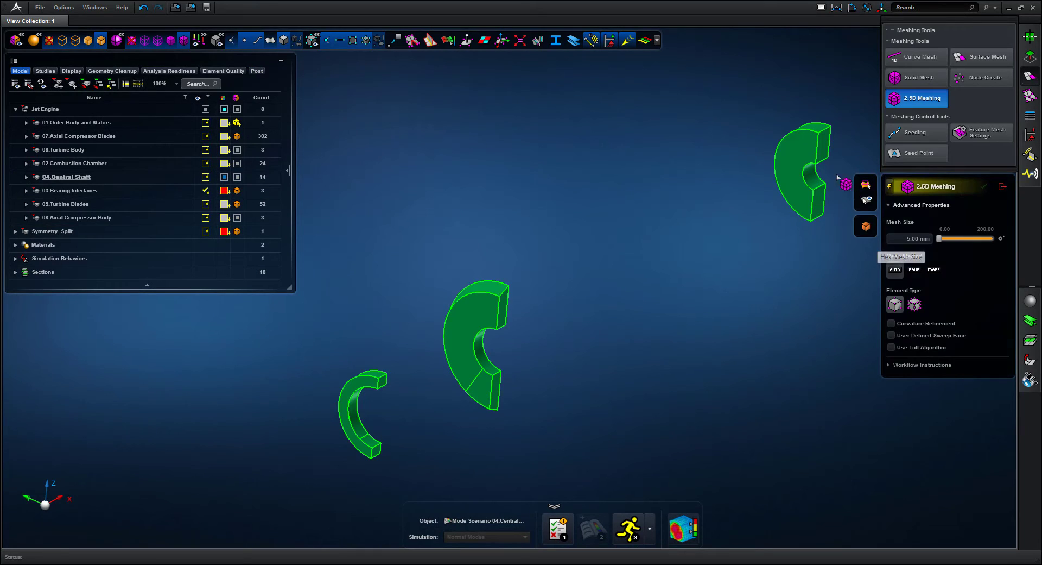
left_click(805, 155)
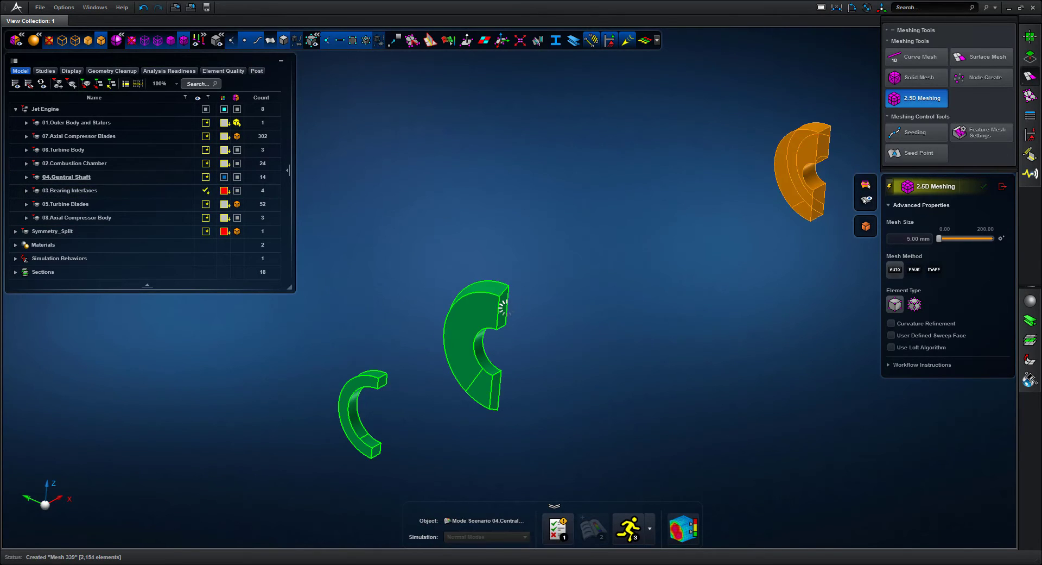
left_click(482, 325)
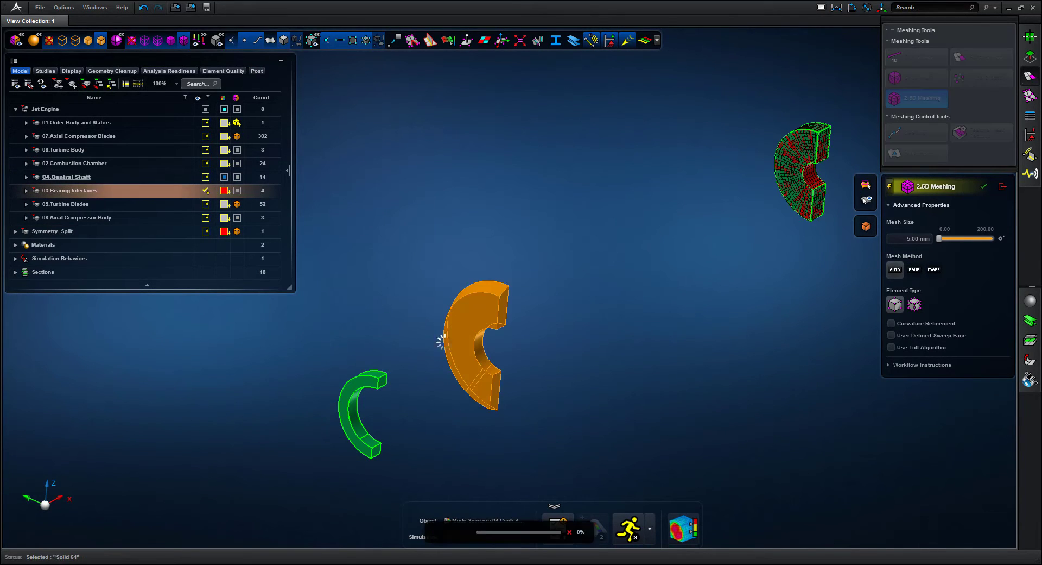
left_click(348, 393)
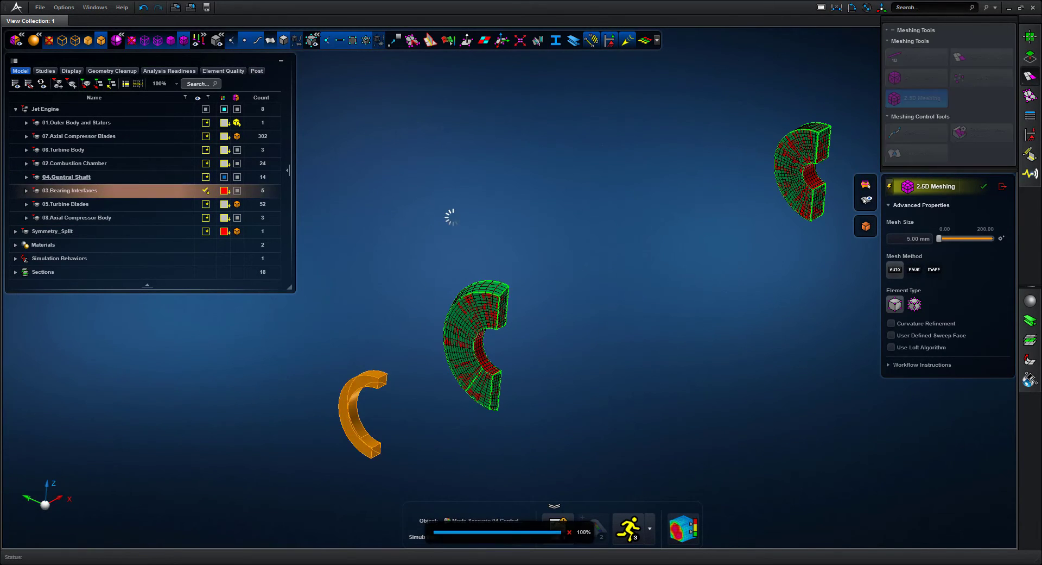
left_click(1002, 187)
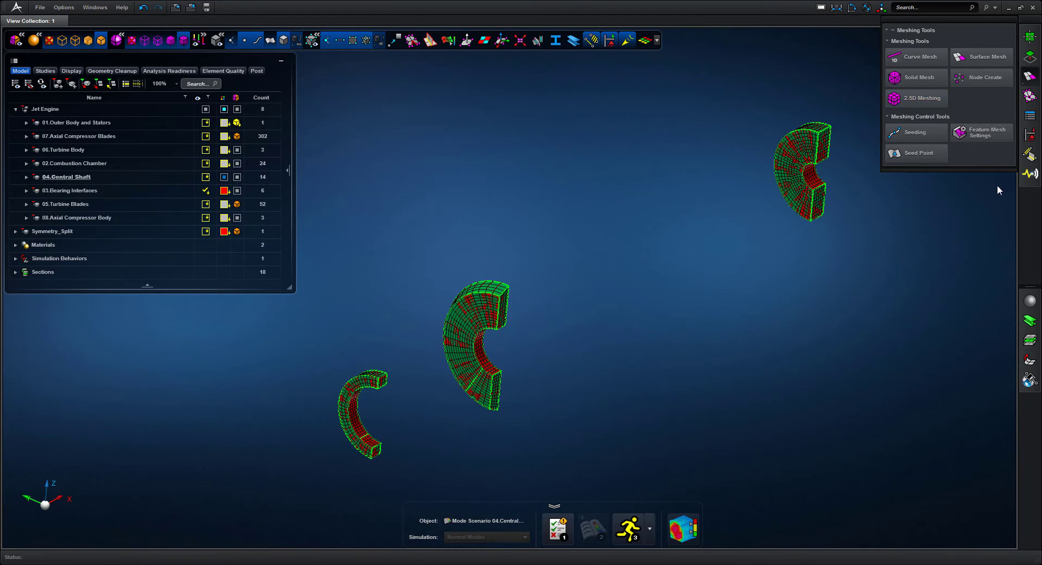
- Check the aspect ratio of the bearing interface meshes and examine the whole meshed engine assembly with all components shown
left_click(449, 41)
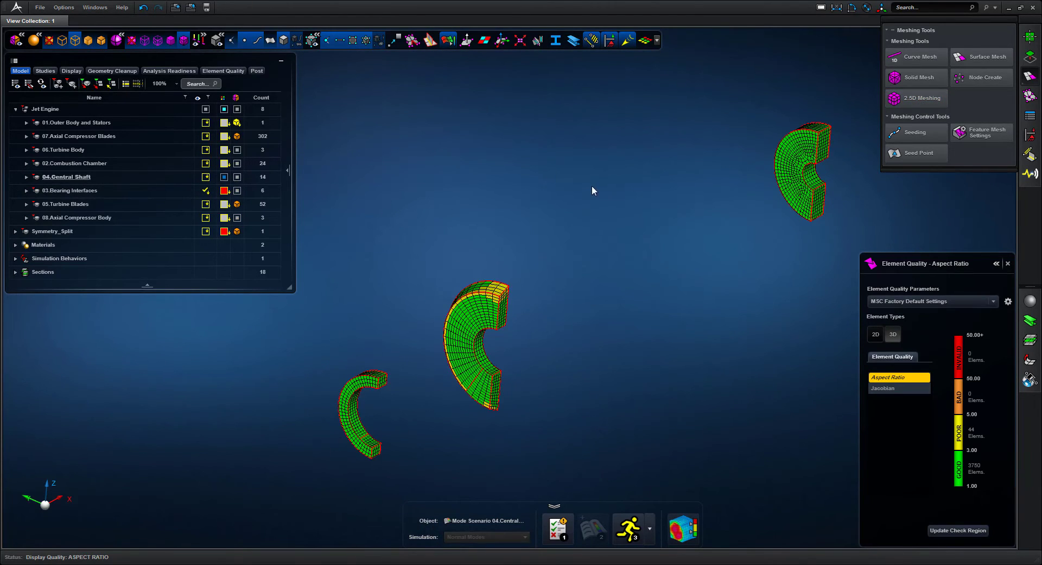
mouse_move(592, 190)
middle_mouse_down()
mouse_move(509, 193)
mouse_move(595, 190)
mouse_move(581, 189)
middle_mouse_up()
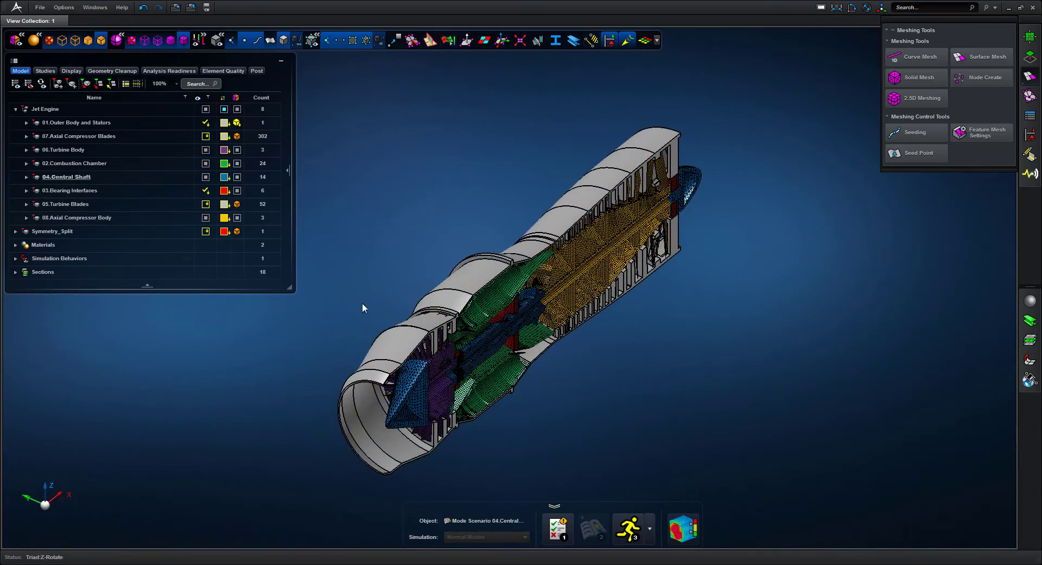
left_click_drag(552, 478, 552, 479)
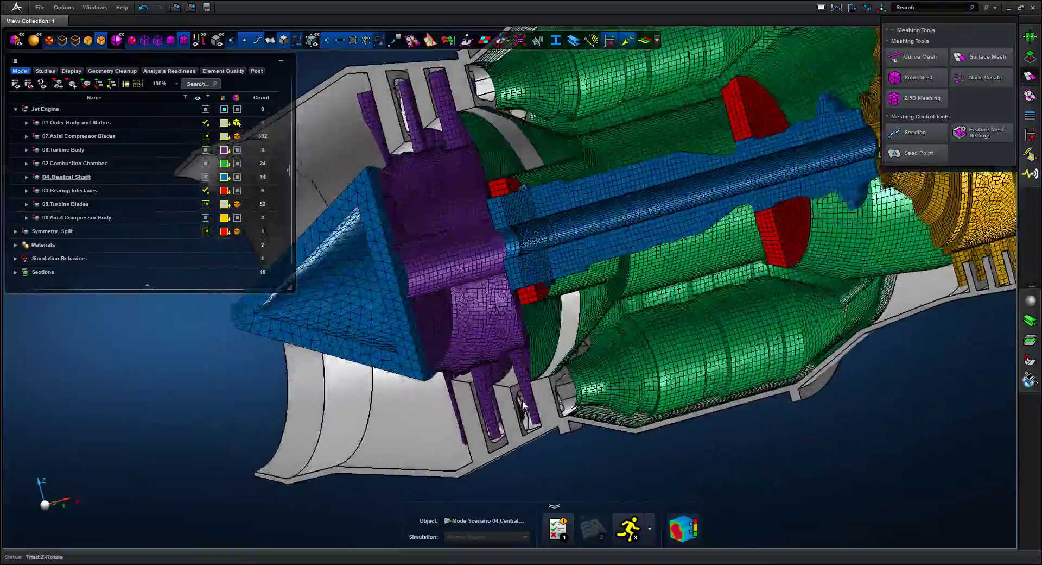
middle_click_drag(524, 406, 588, 411)
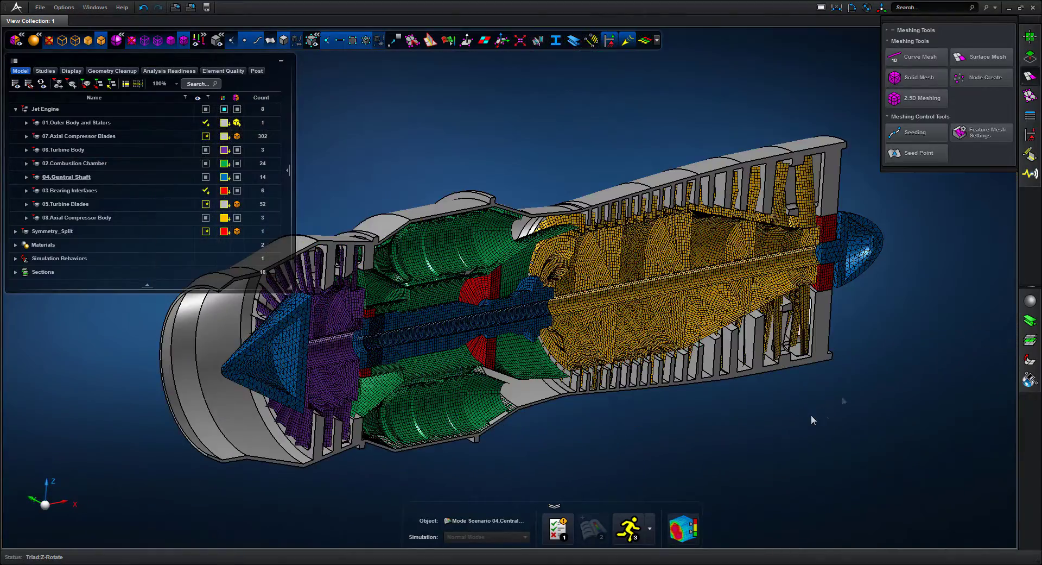